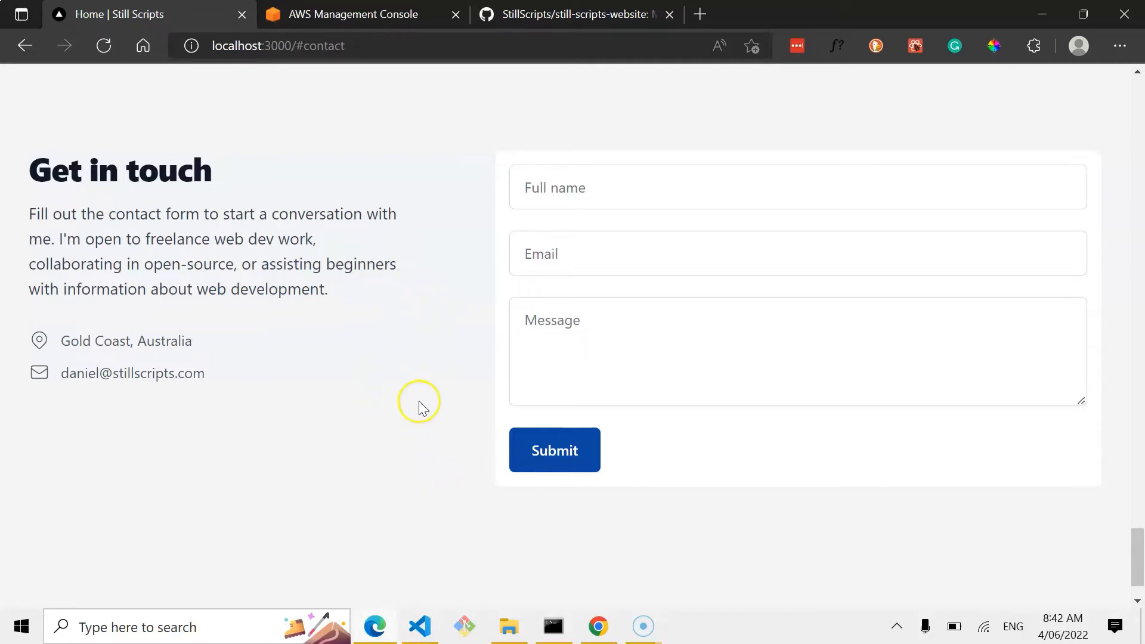
Stop the running yarn dev server in the command prompt, confirming termination of the batch job.
click(552, 626)
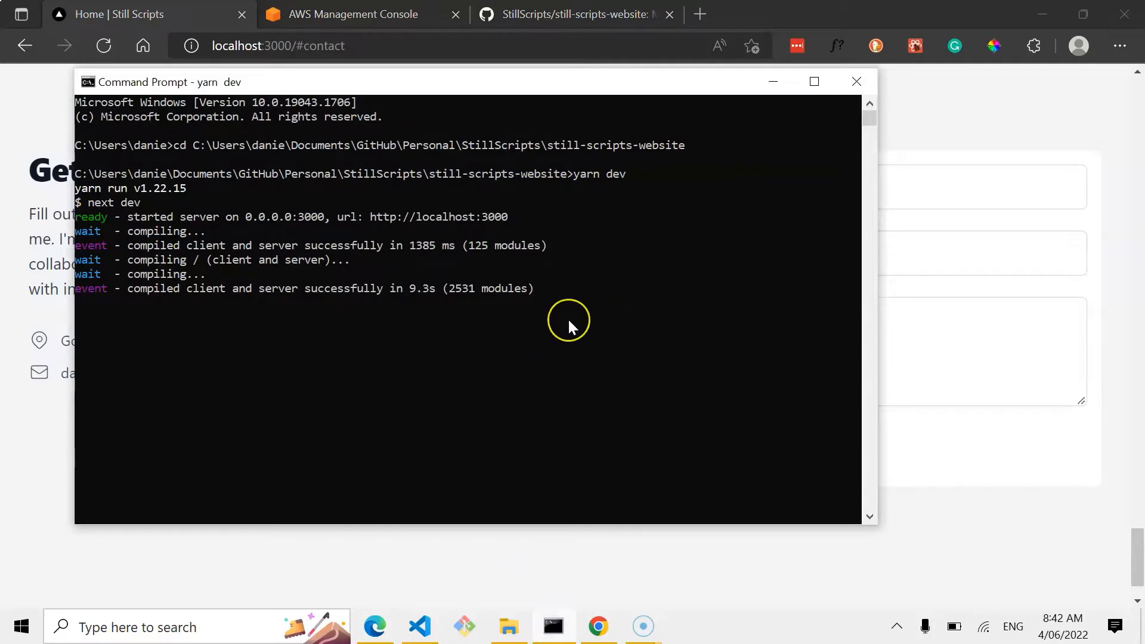
key(ctrl+c)
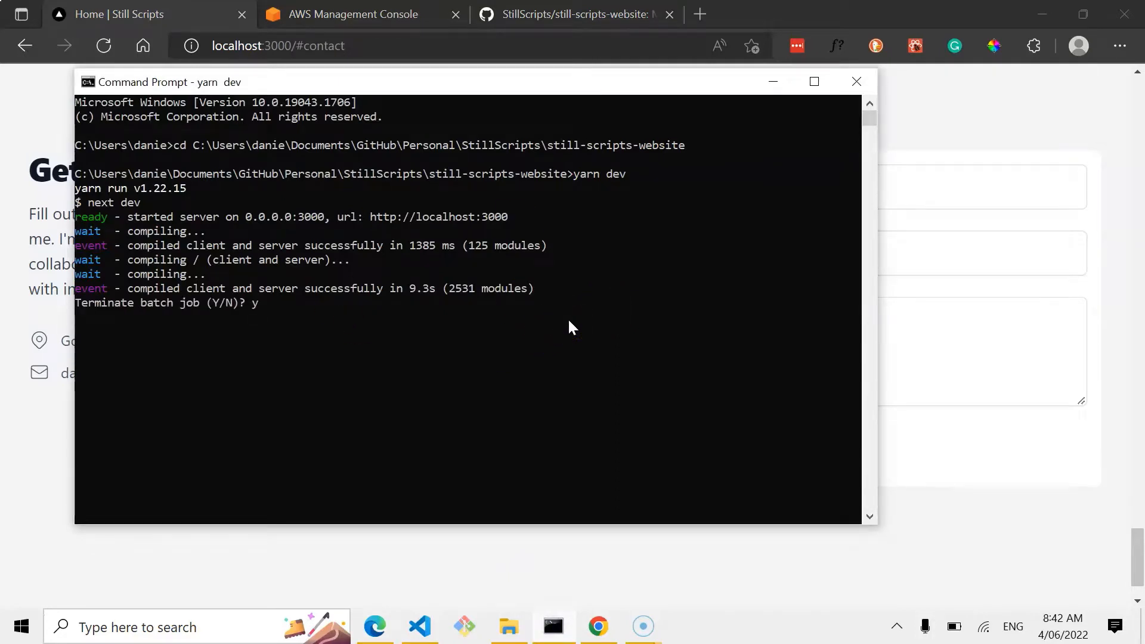
key(Return)
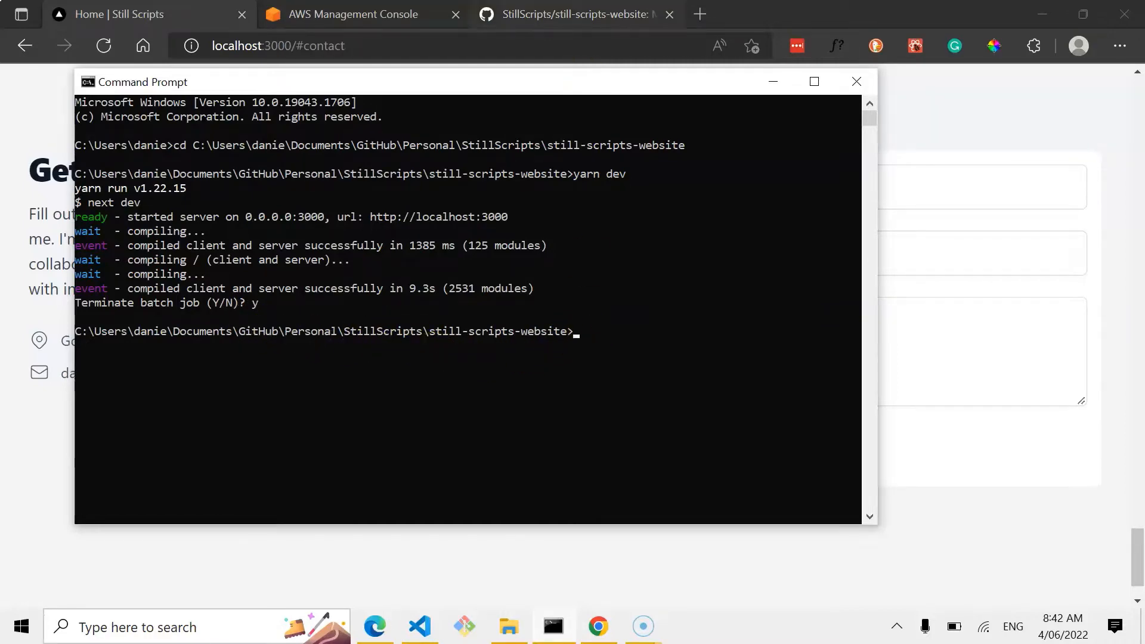
Review the still-scripts-website repository on GitHub, then run git status in the command prompt.
click(573, 14)
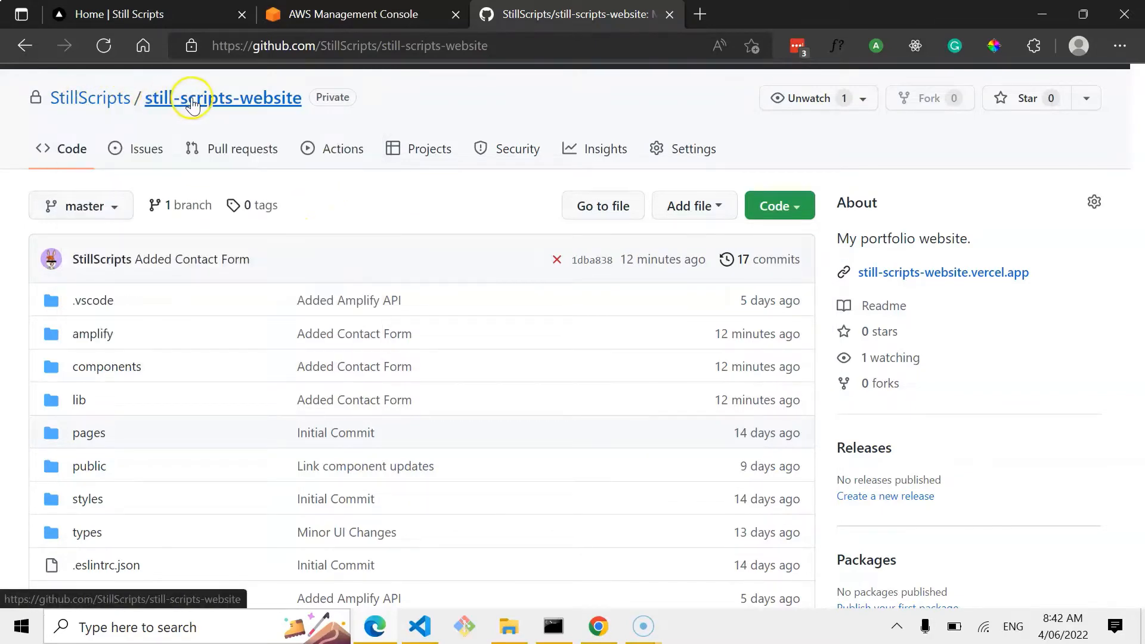
scroll(427, 348, down, 5)
scroll(440, 383, up, 6)
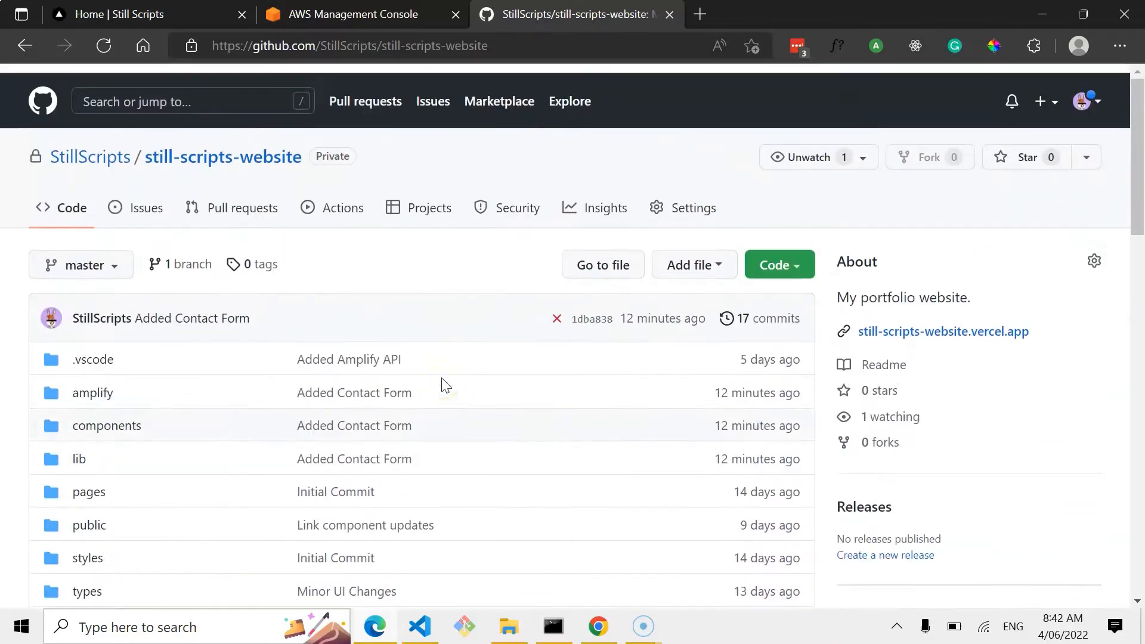
click(553, 626)
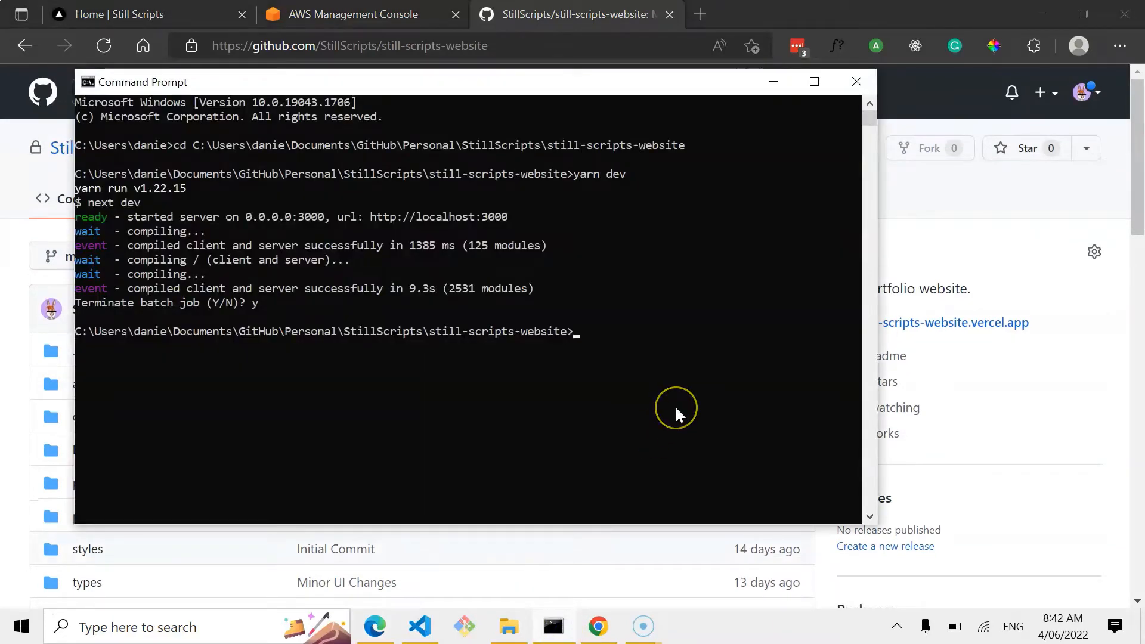
text(git status)
key(Return)
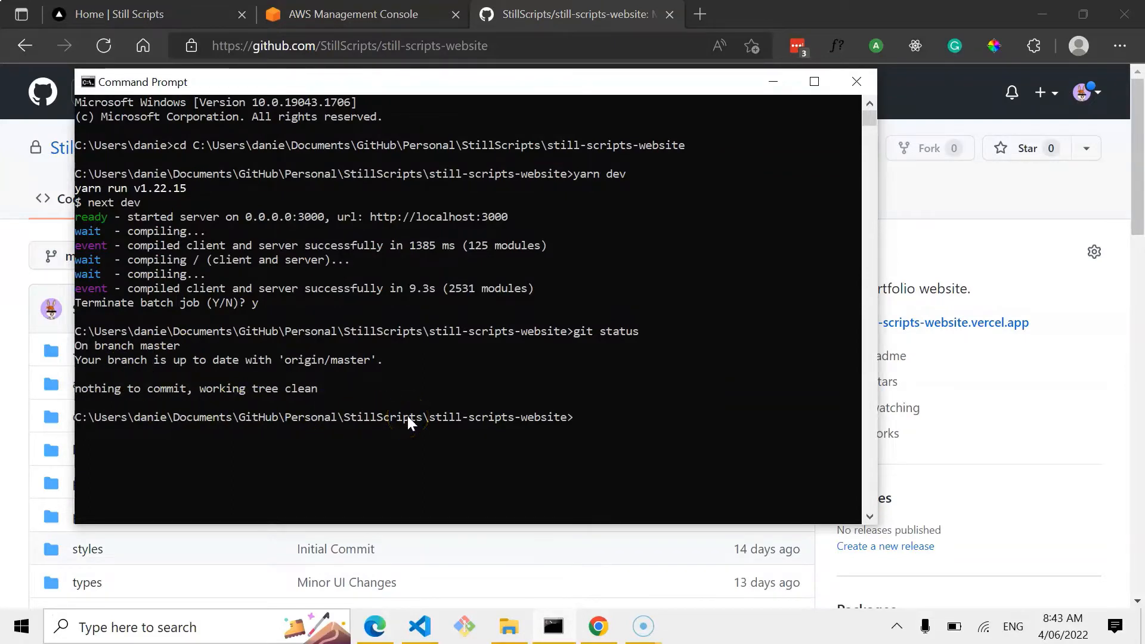
Run amplify add hosting, choosing Hosting with Amplify Console and Continuous deployment (Git-based deployments).
text(amplify add hos)
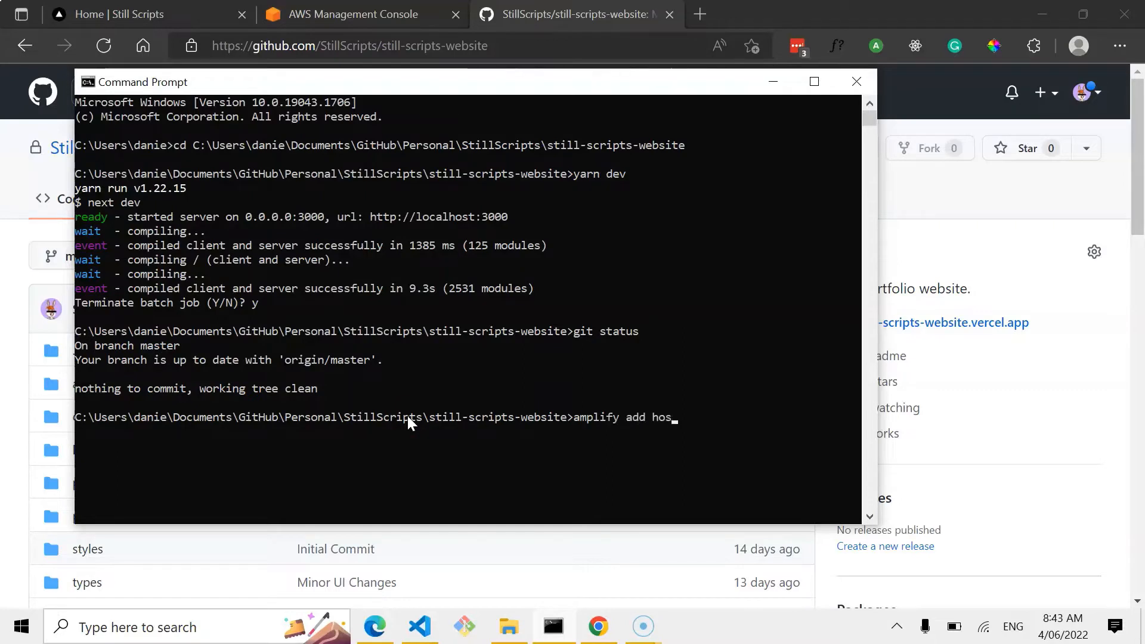
text(ting)
key(Return)
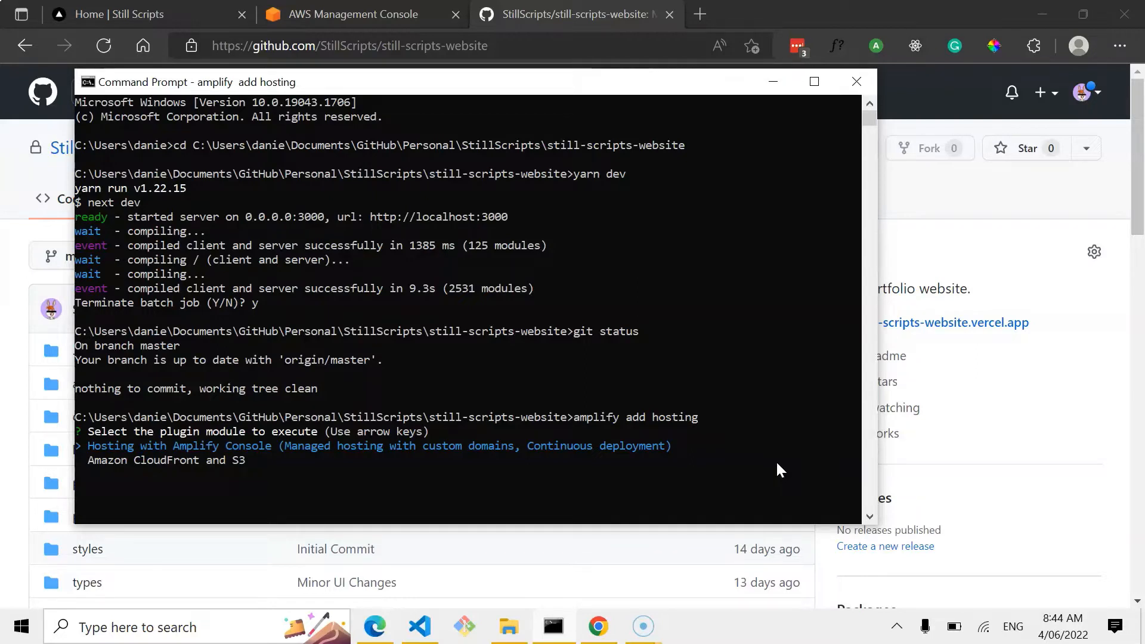
key(Return)
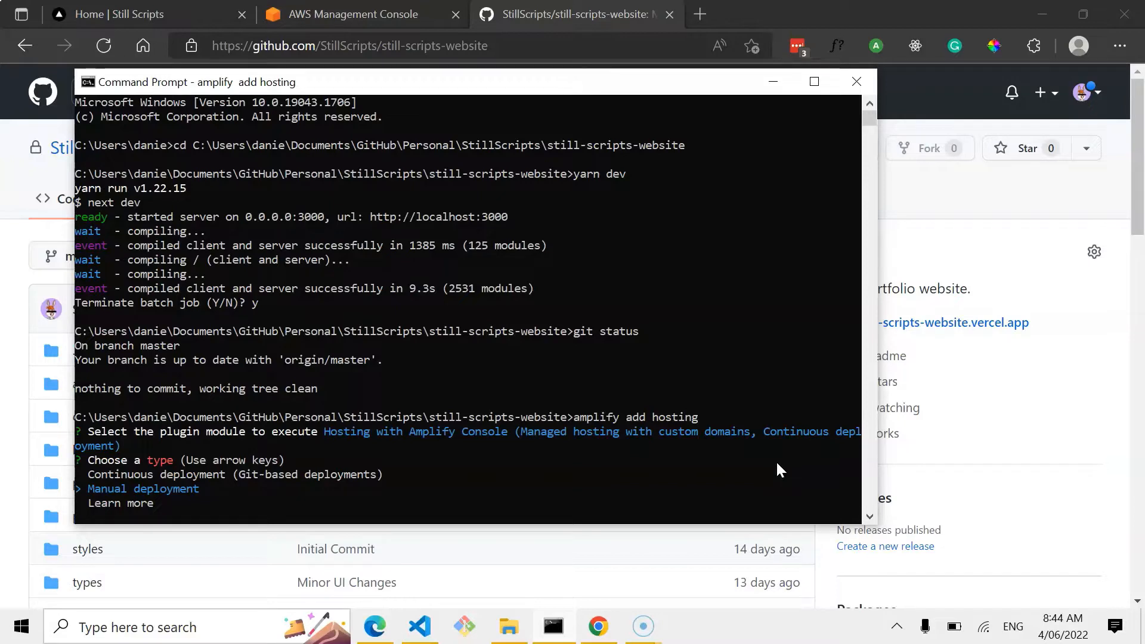
key(Up)
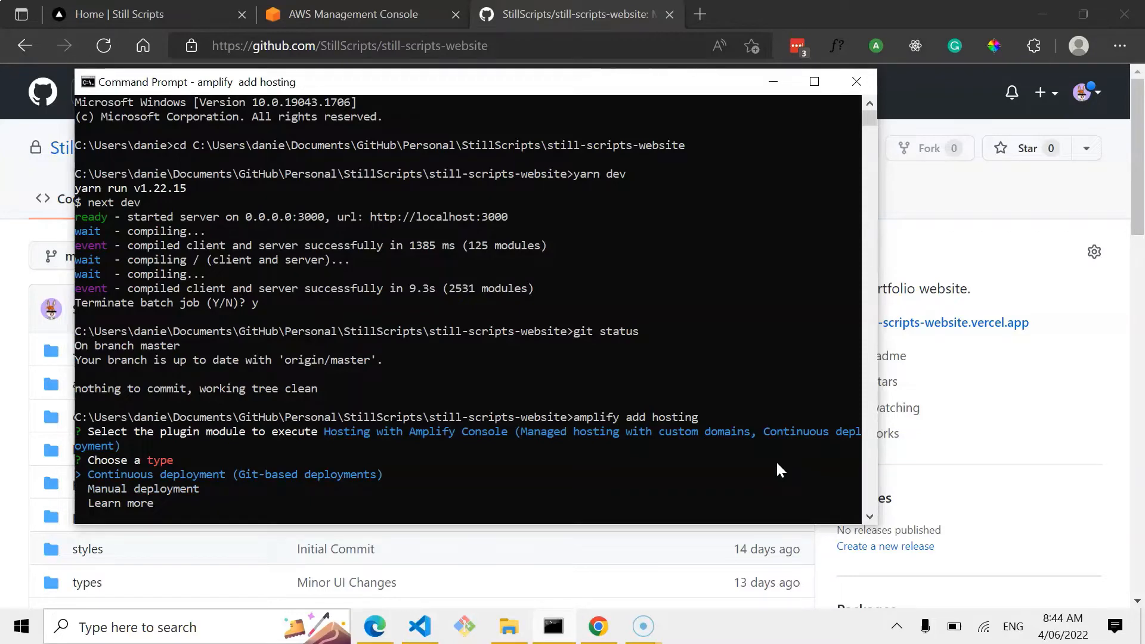
key(Return)
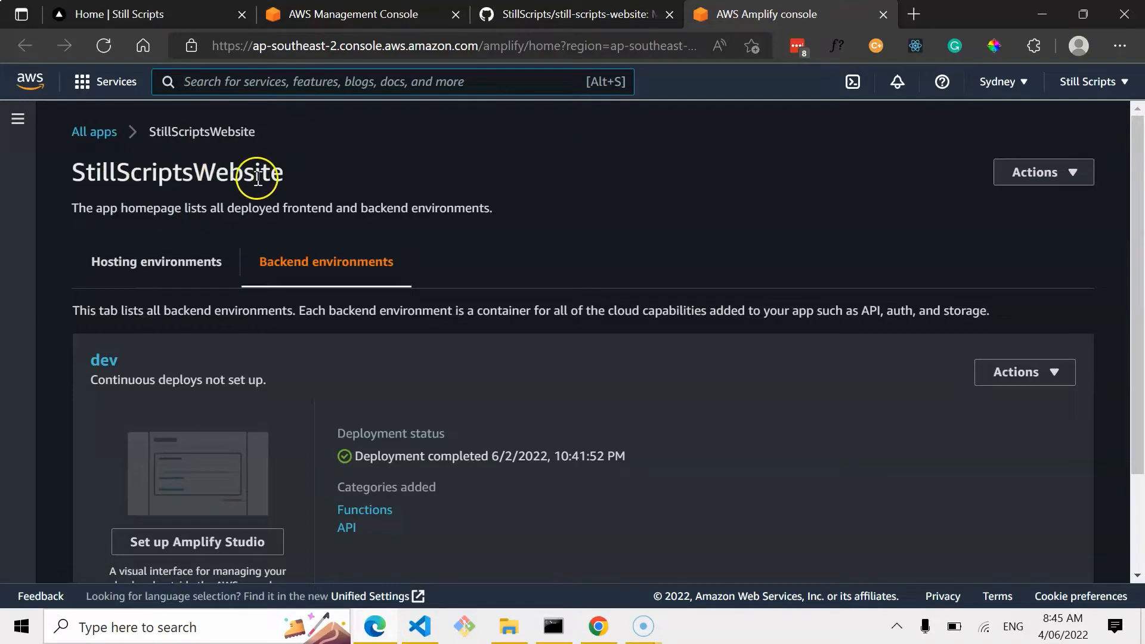
Open the Hosting environments tab of the StillScriptsWebsite app in the Amplify console.
scroll(507, 277, down, 2)
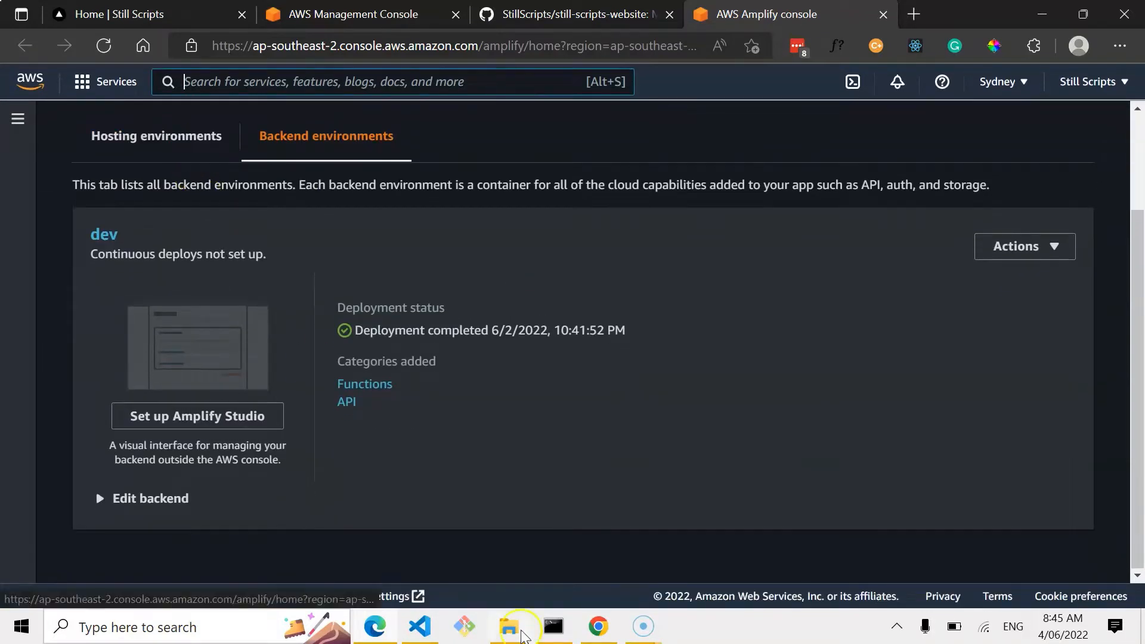
click(565, 633)
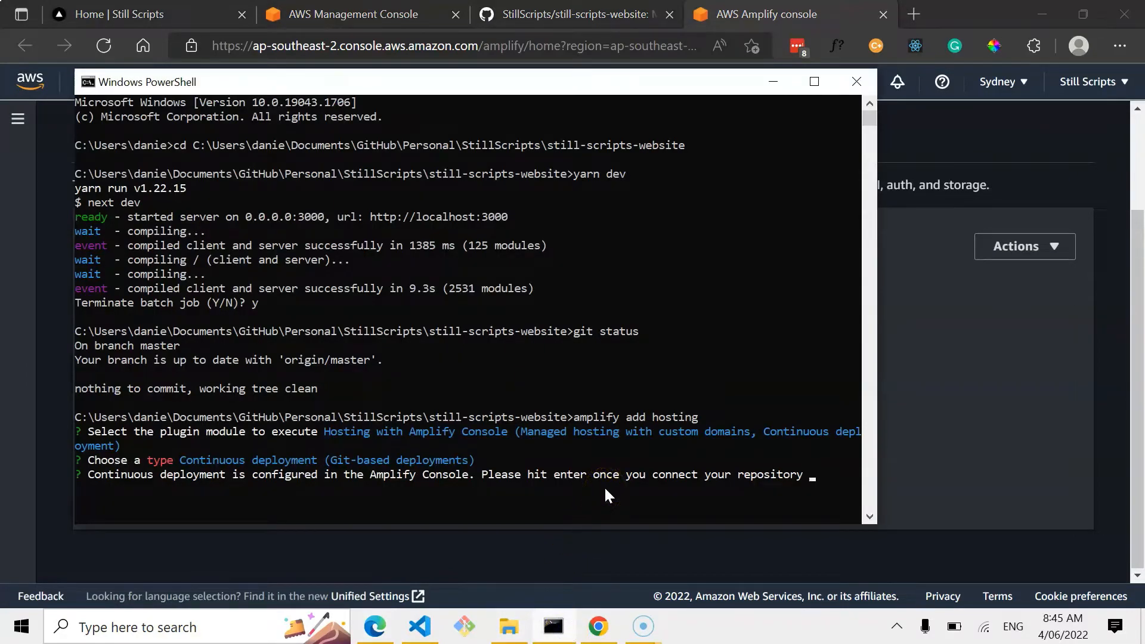
click(953, 367)
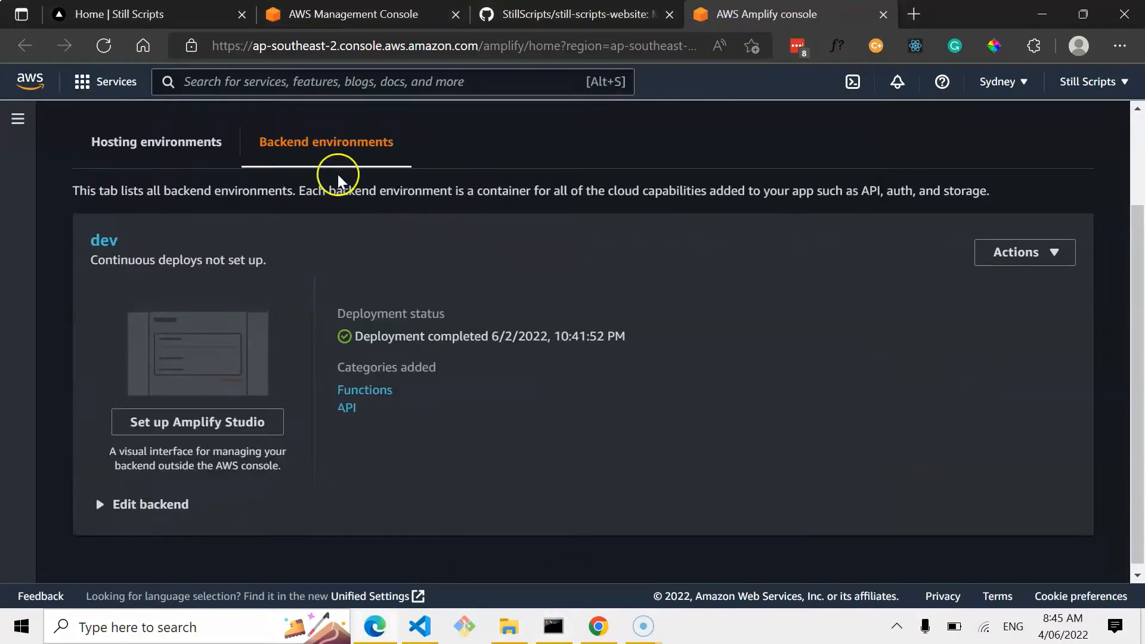
scroll(343, 182, up, 2)
click(212, 225)
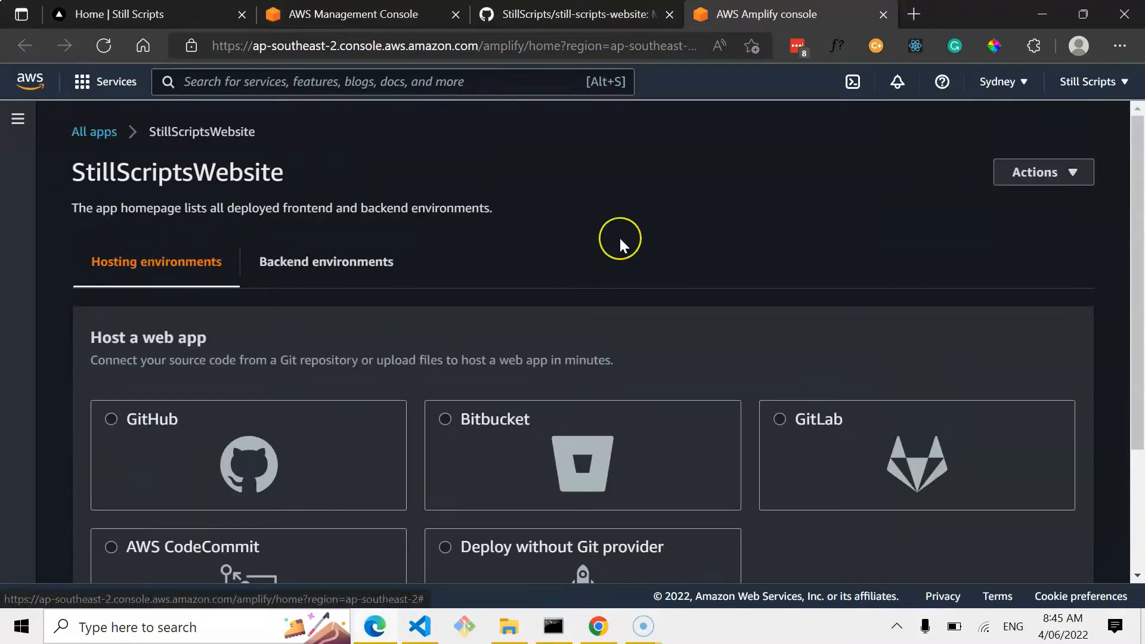
Select GitHub as the Git provider for hosting and start connecting a branch.
scroll(619, 236, down, 2)
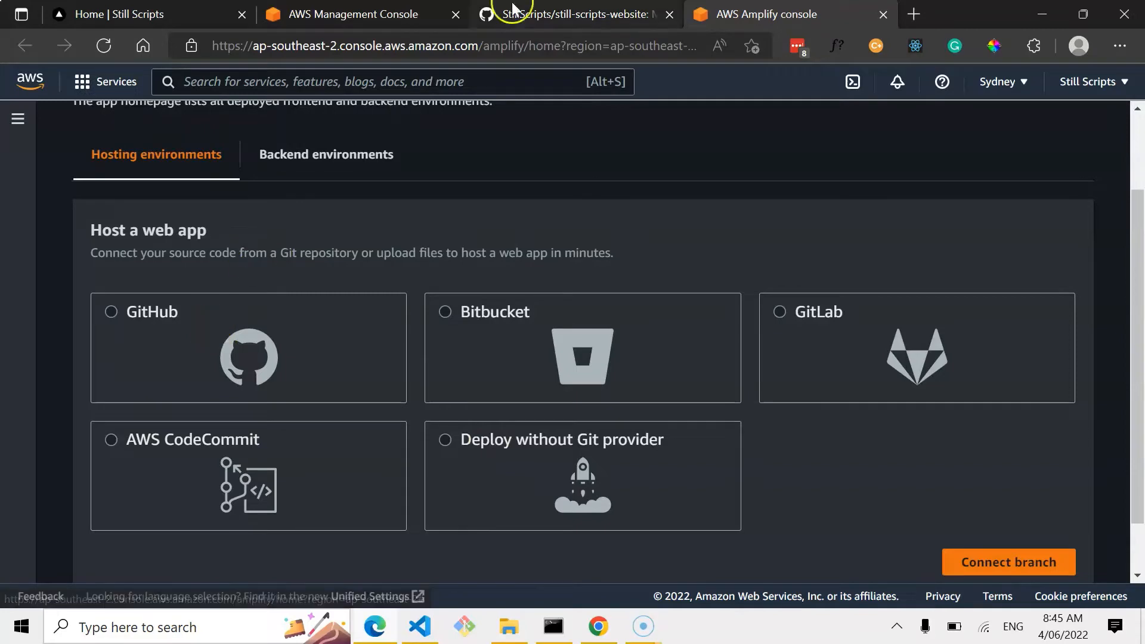
click(510, 14)
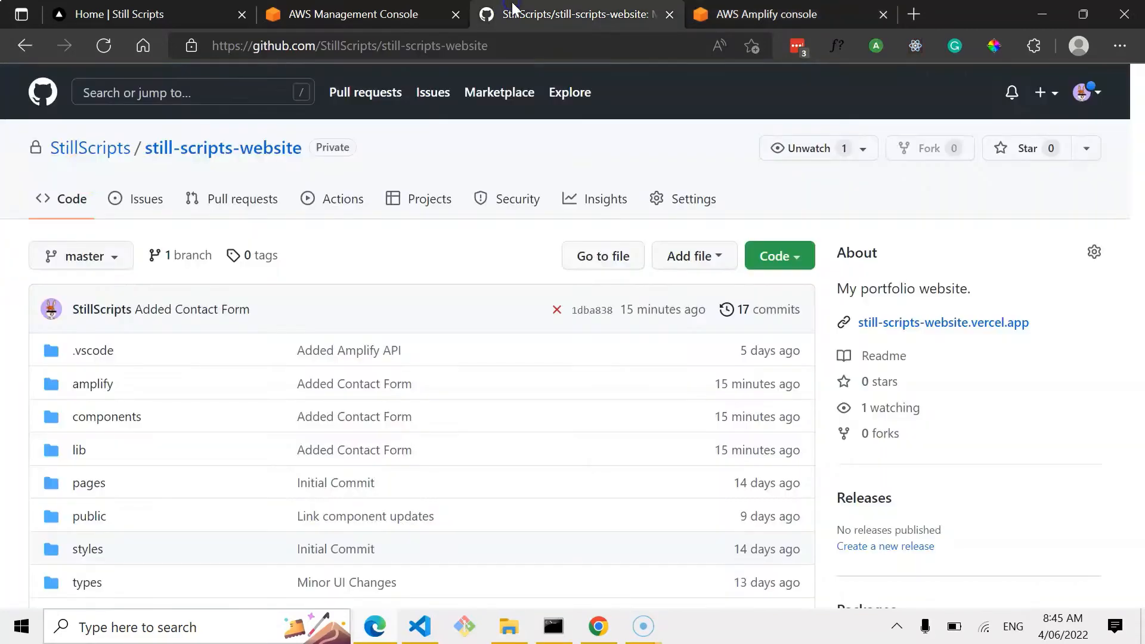
click(783, 13)
click(257, 343)
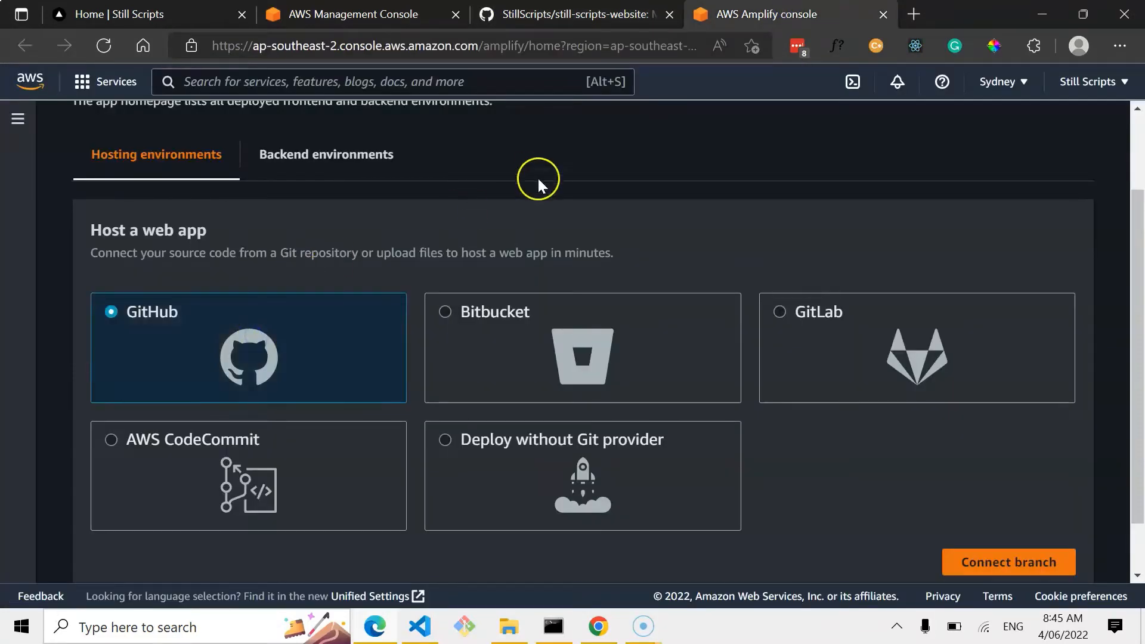
scroll(537, 176, down, 1)
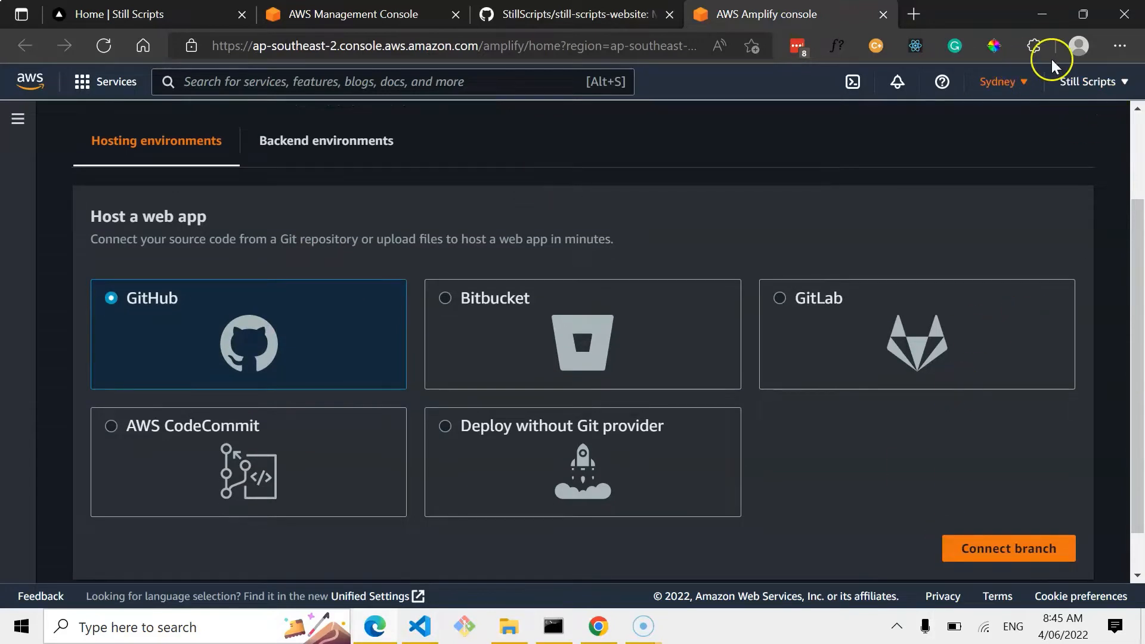
click(1007, 554)
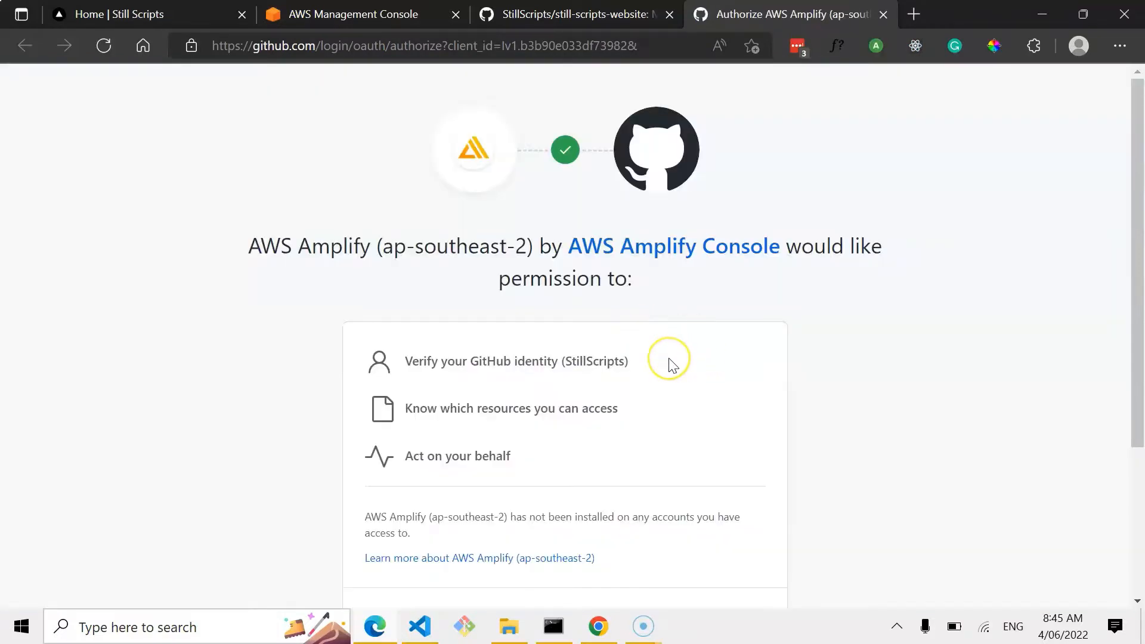
Authorize AWS Amplify (ap-southeast-2) to access the GitHub account.
scroll(669, 365, down, 2)
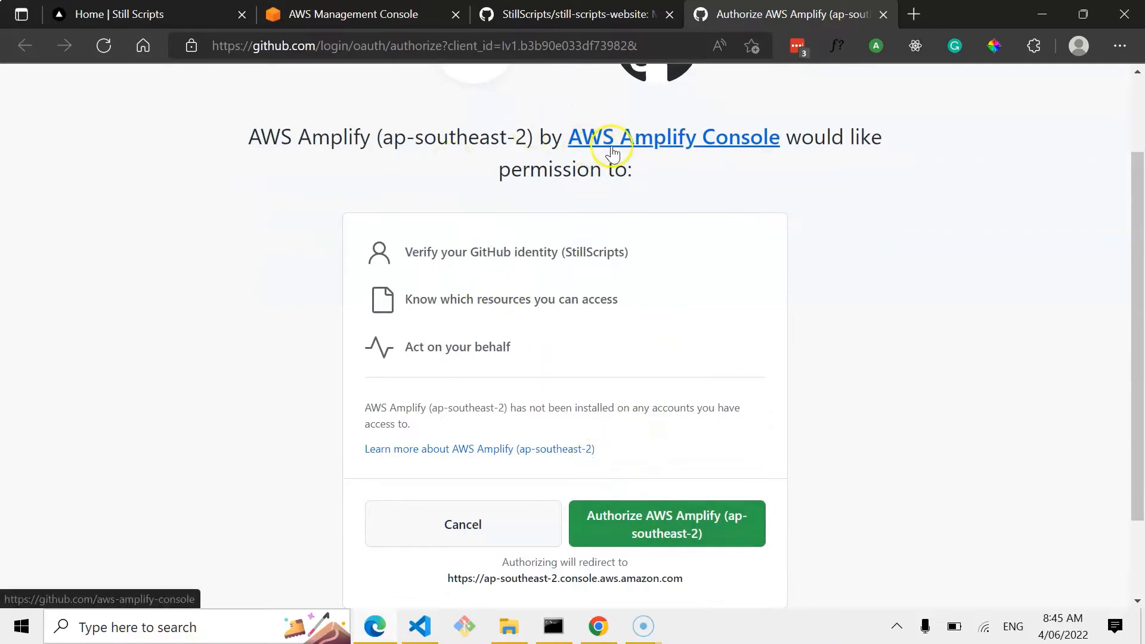
scroll(667, 381, up, 2)
scroll(682, 383, down, 3)
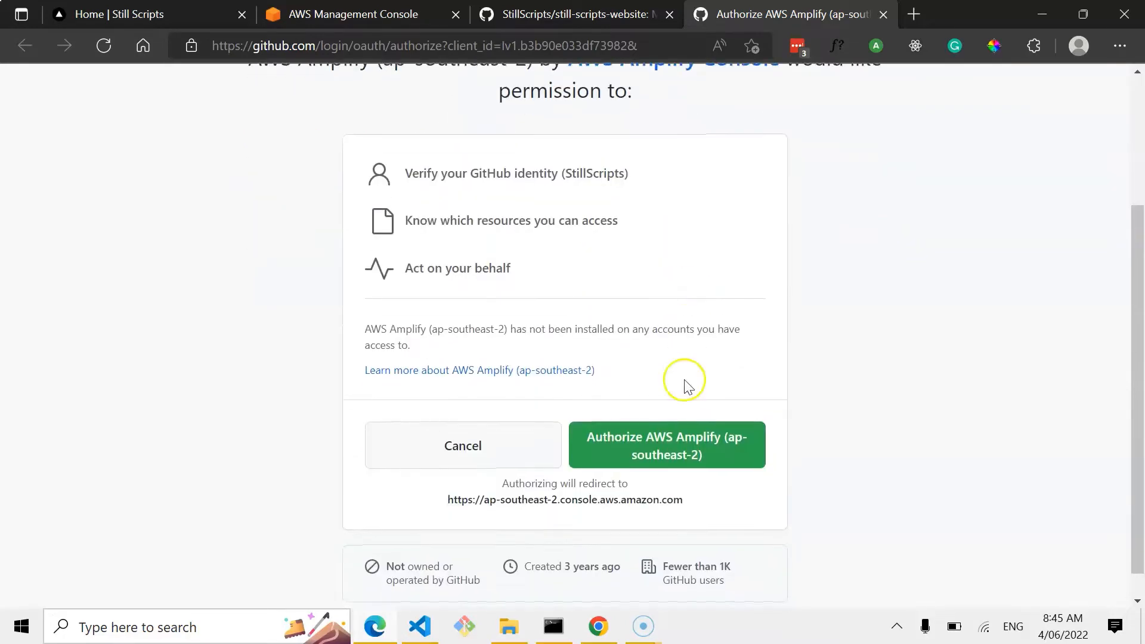
scroll(672, 455, down, 1)
click(668, 425)
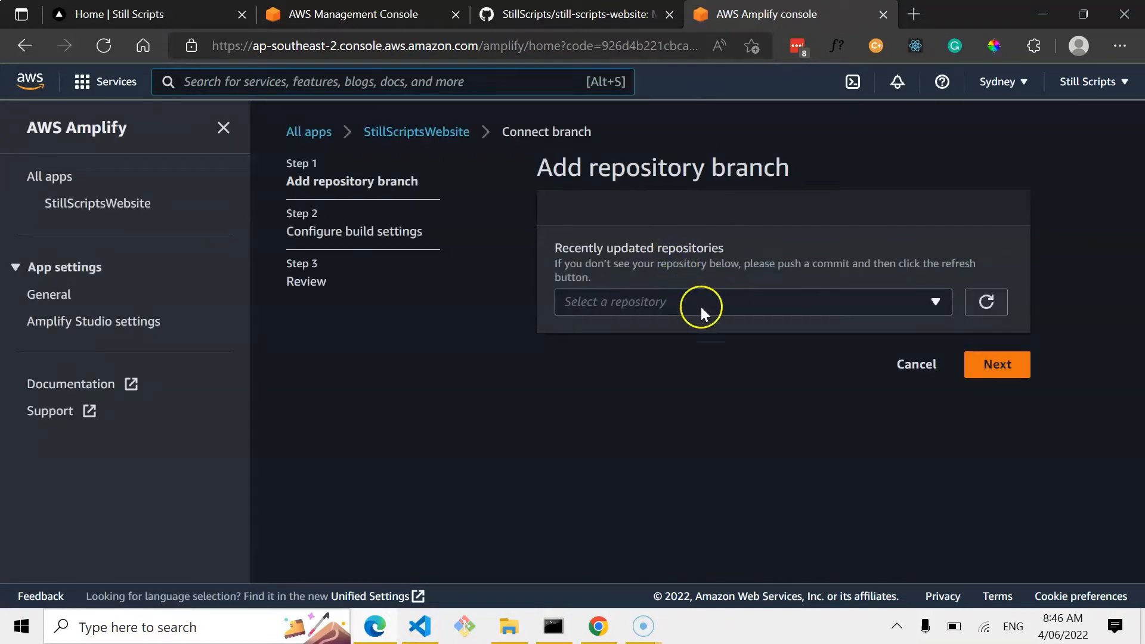
Install and authorize the AWS Amplify GitHub app with access to all repositories.
click(700, 306)
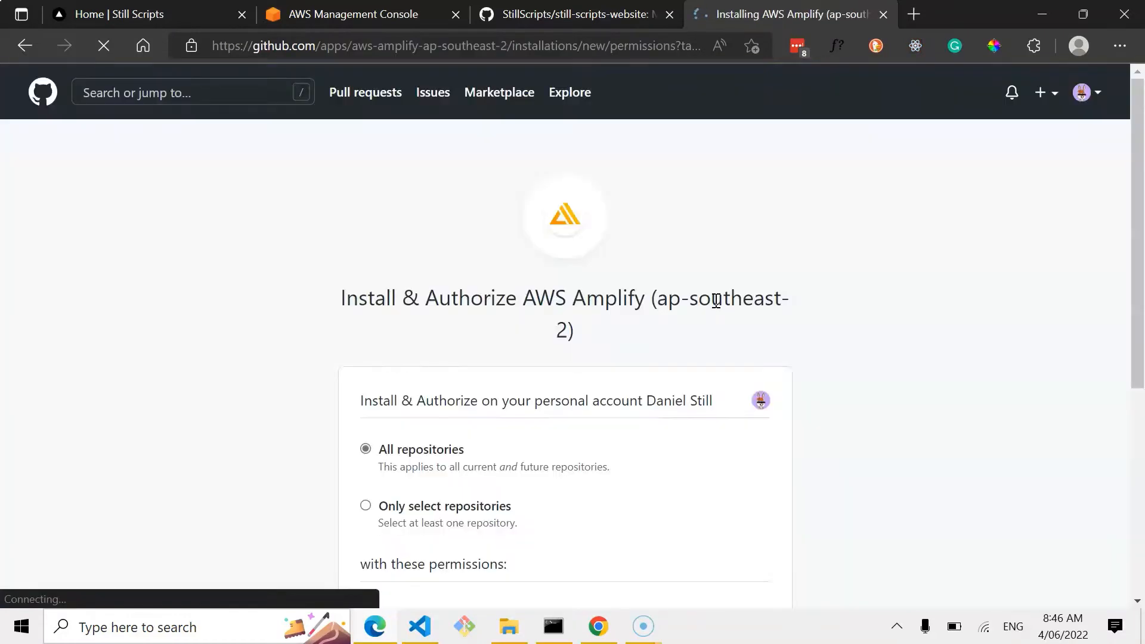
click(590, 293)
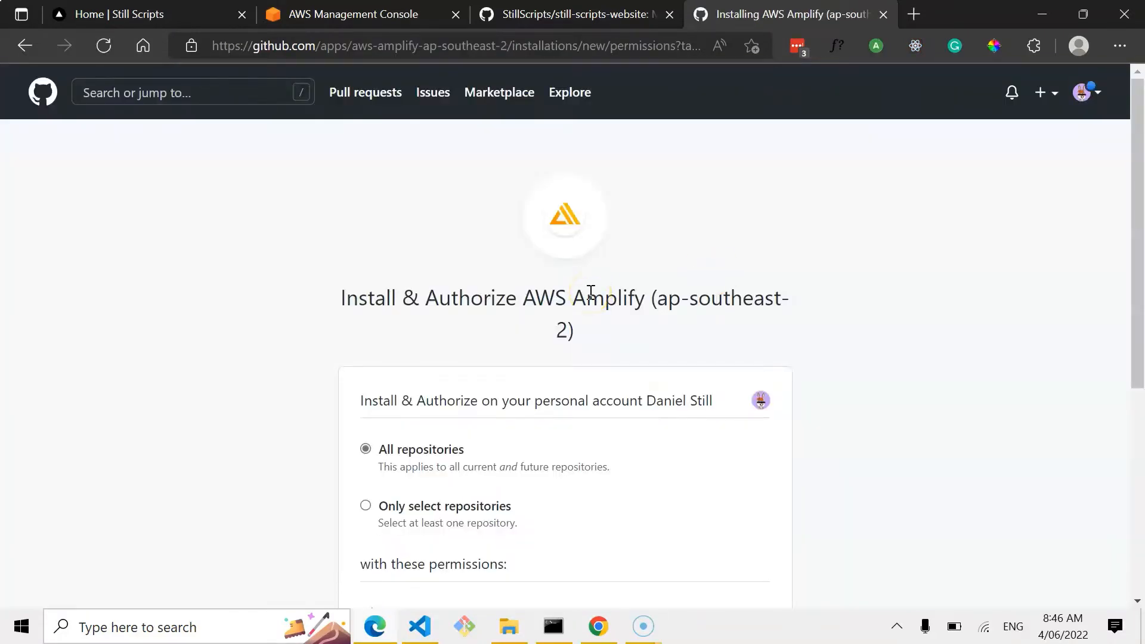
scroll(590, 292, down, 4)
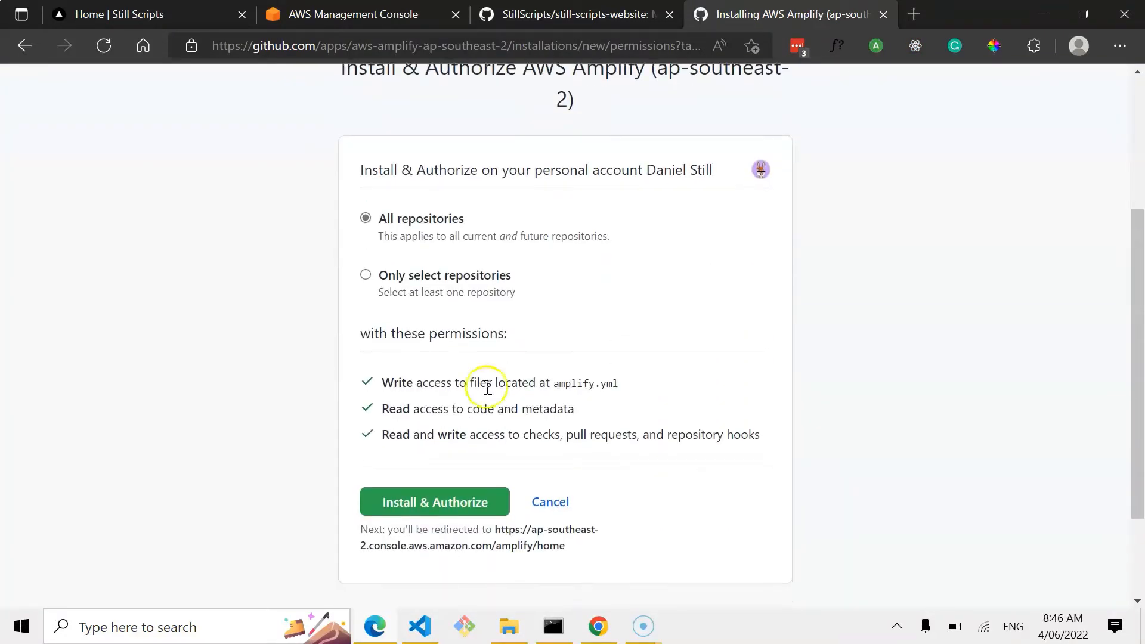
click(409, 503)
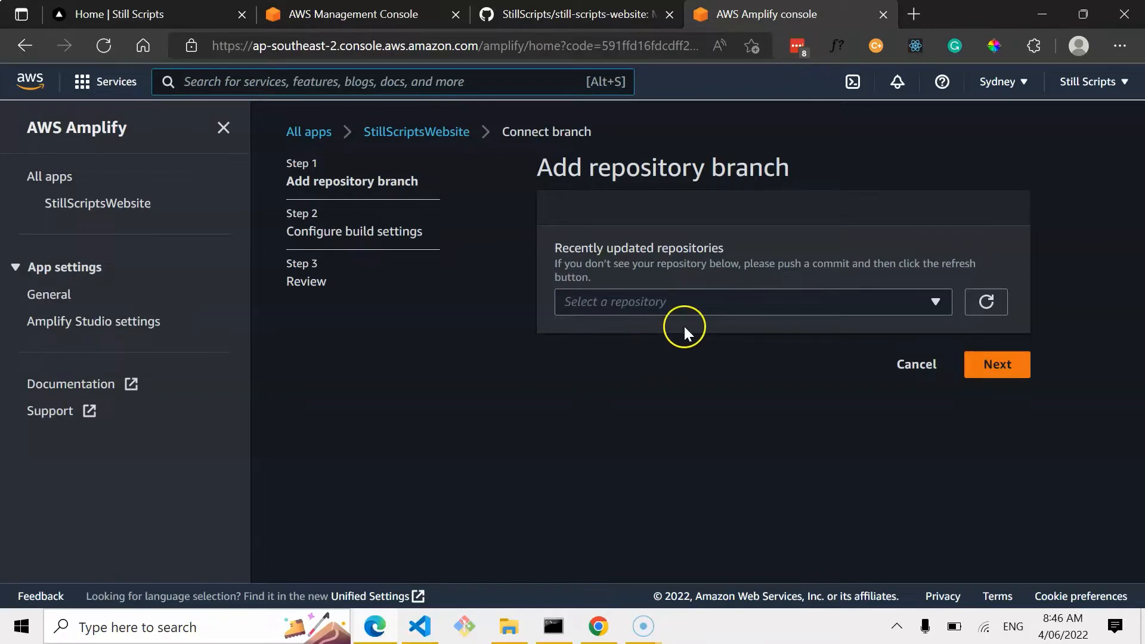
Choose the StillScripts/still-scripts-website repository in the Add repository branch form.
scroll(825, 281, down, 1)
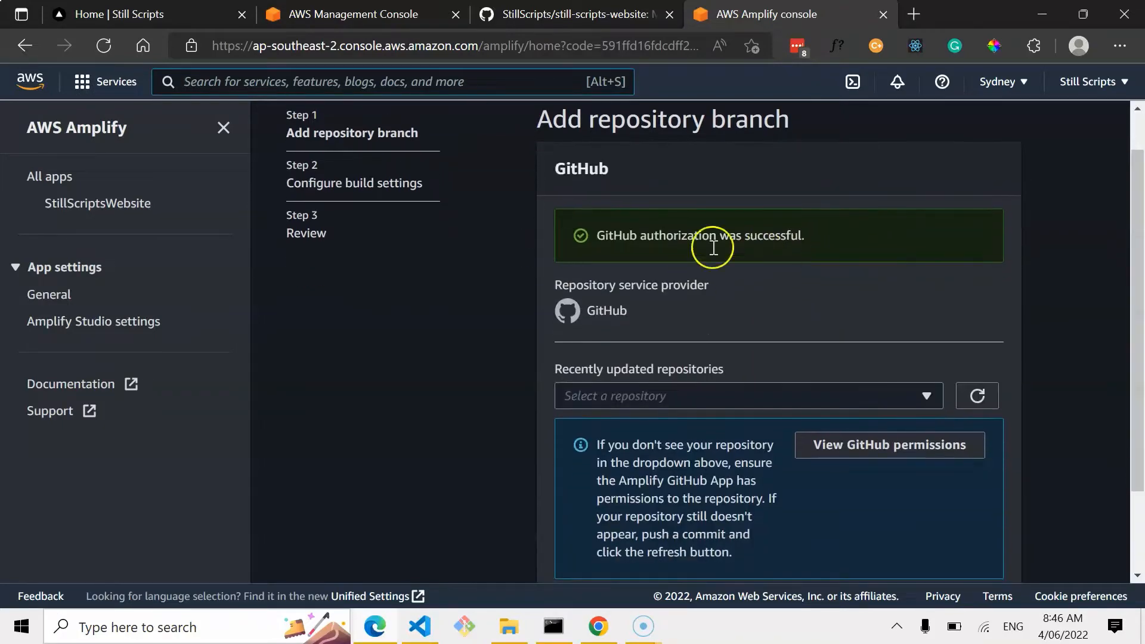
scroll(690, 239, down, 1)
click(700, 288)
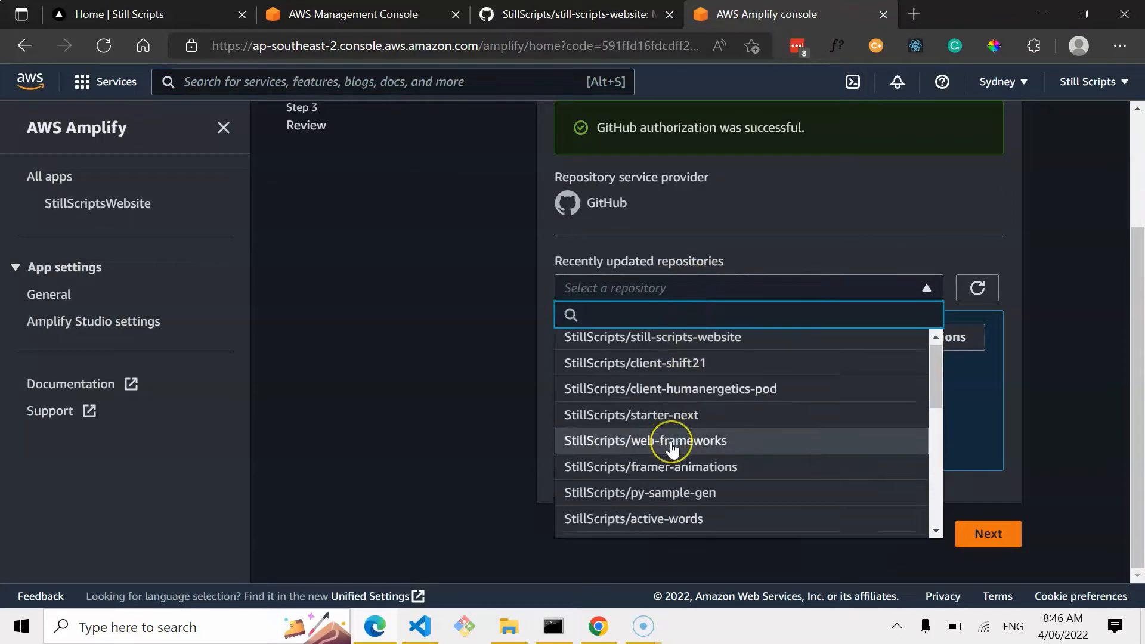
scroll(673, 441, down, 5)
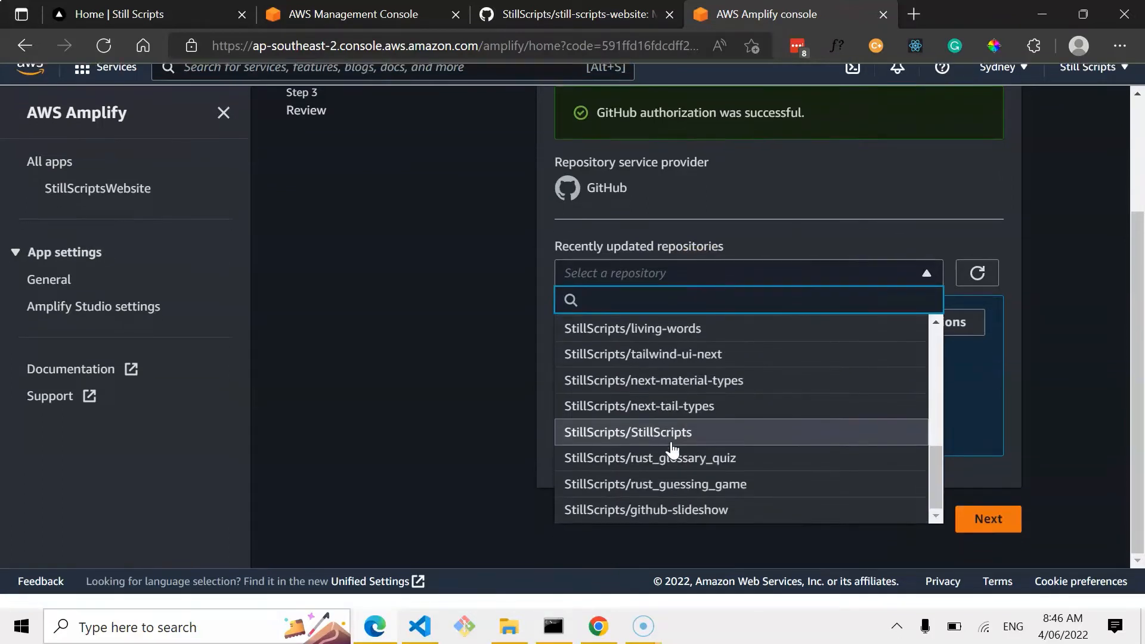
scroll(669, 453, up, 2)
scroll(670, 455, up, 4)
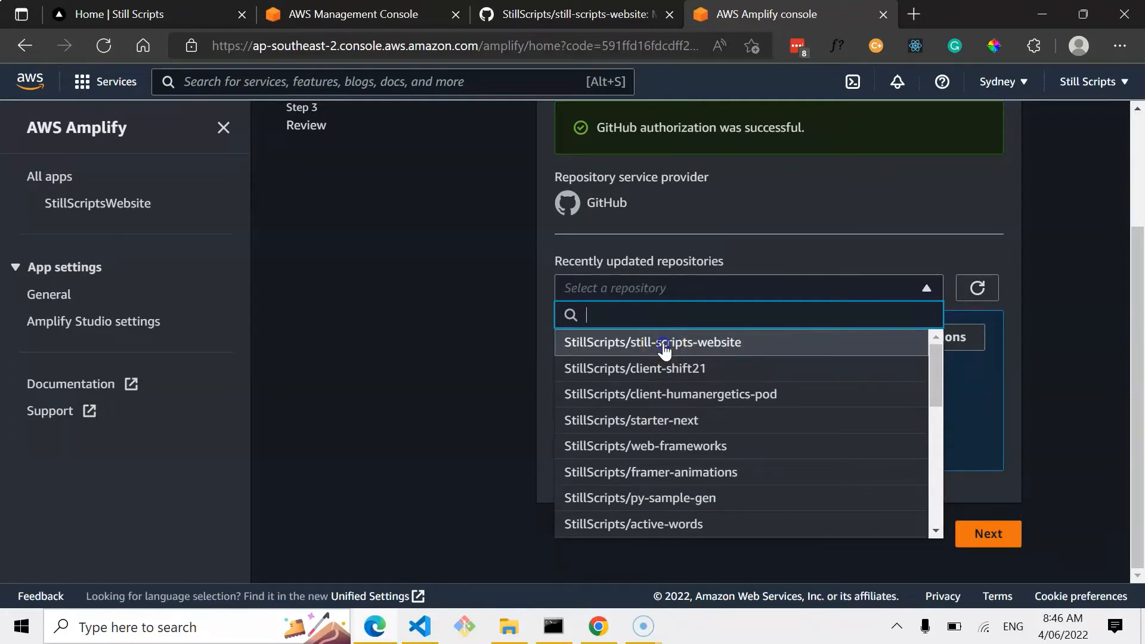
click(666, 350)
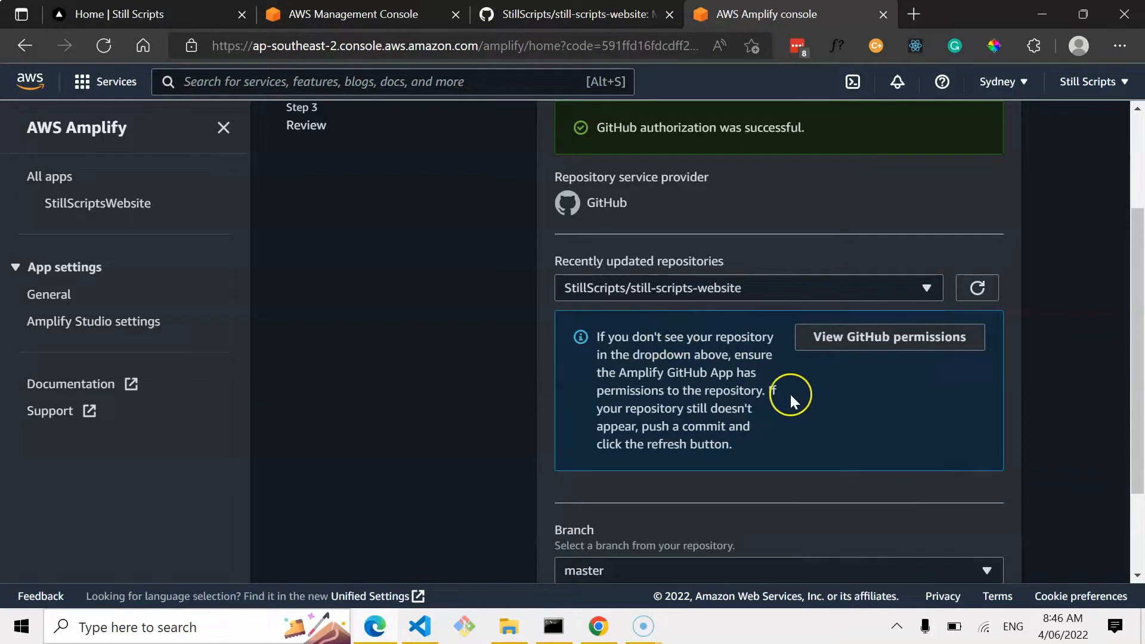
Select the master branch and continue to the build settings step.
scroll(790, 393, down, 3)
click(692, 434)
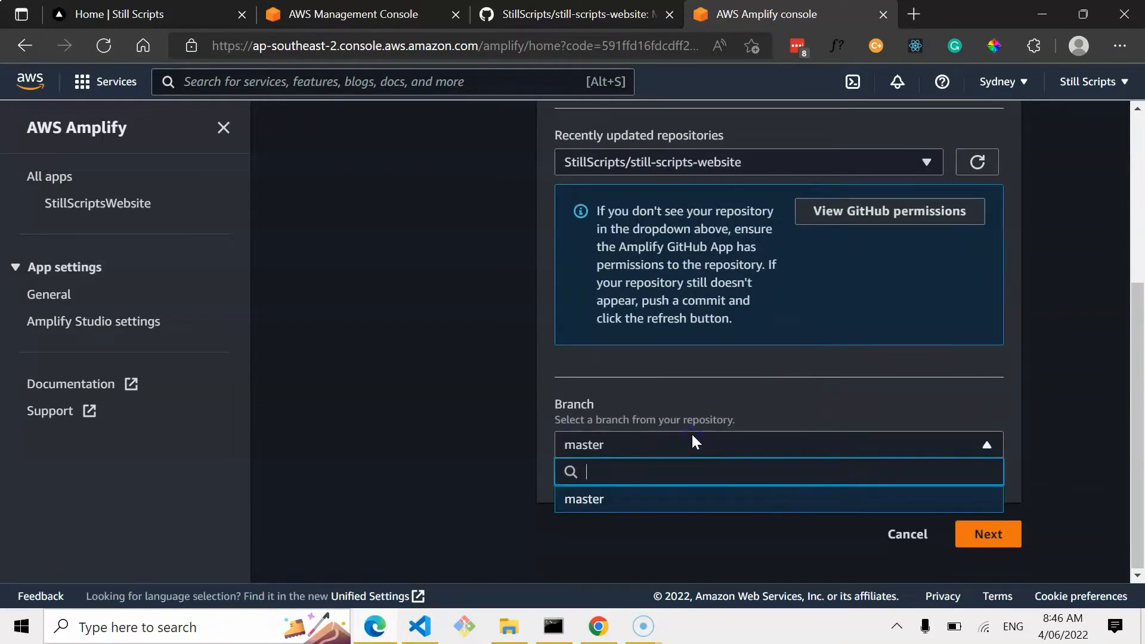
click(665, 380)
click(901, 484)
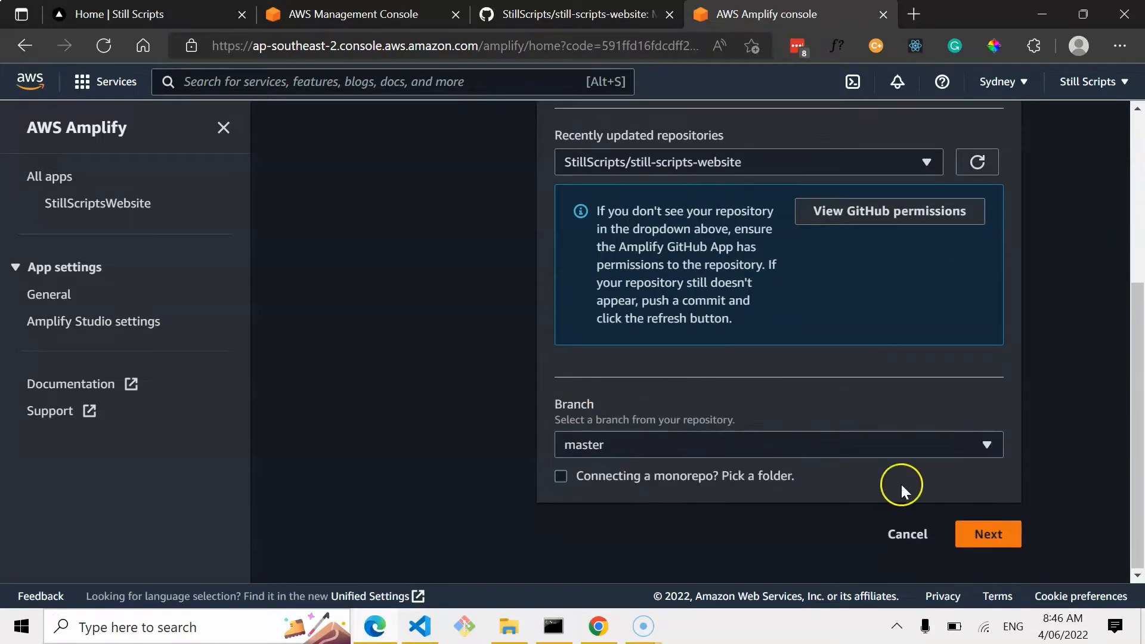
Continue to the build settings and review the auto-detected build and test settings YAML.
click(990, 529)
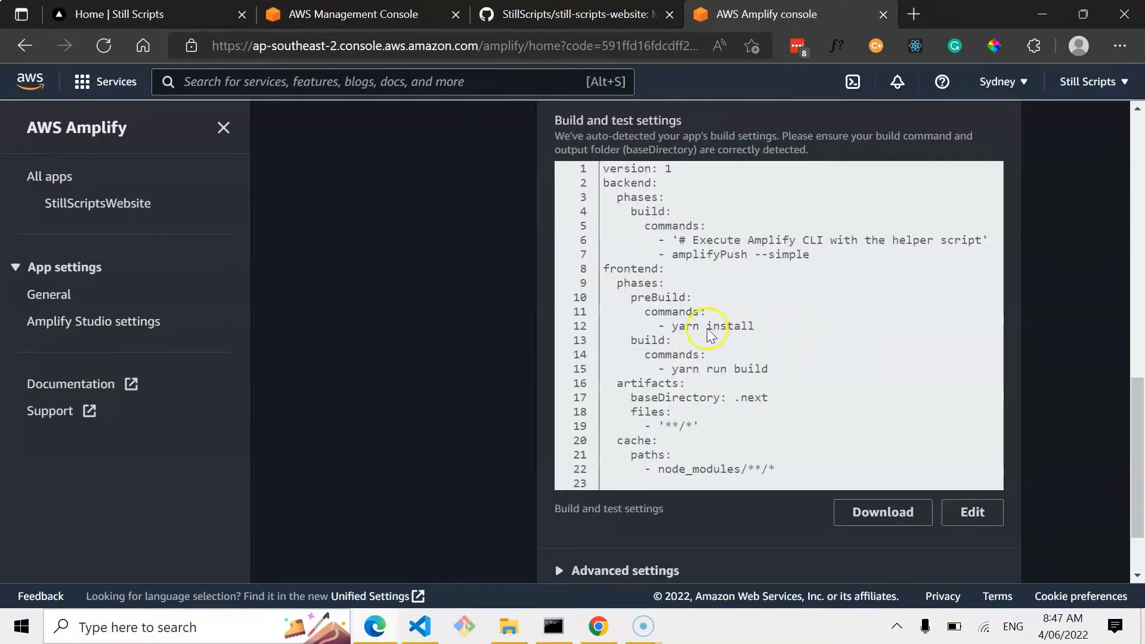
scroll(787, 364, up, 1)
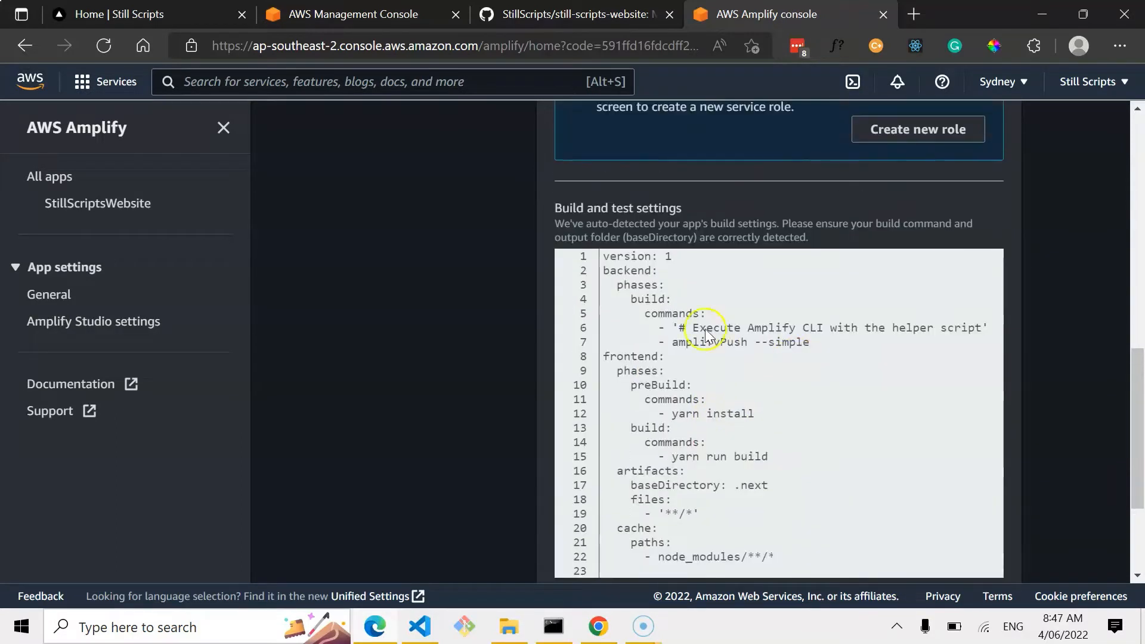
scroll(778, 414, down, 1)
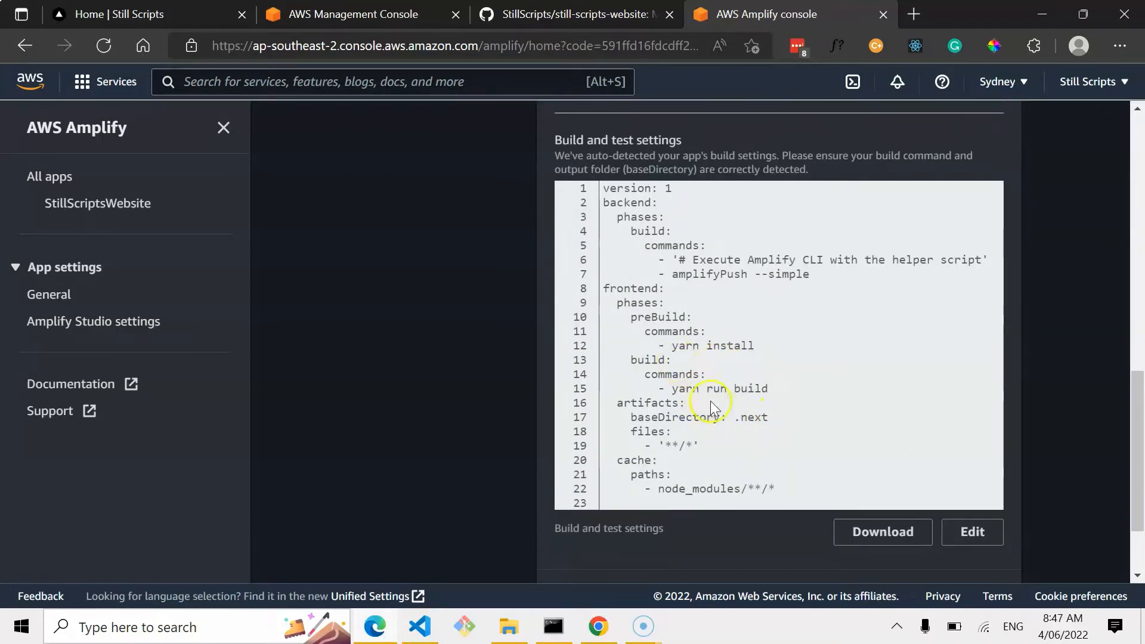
scroll(791, 422, down, 1)
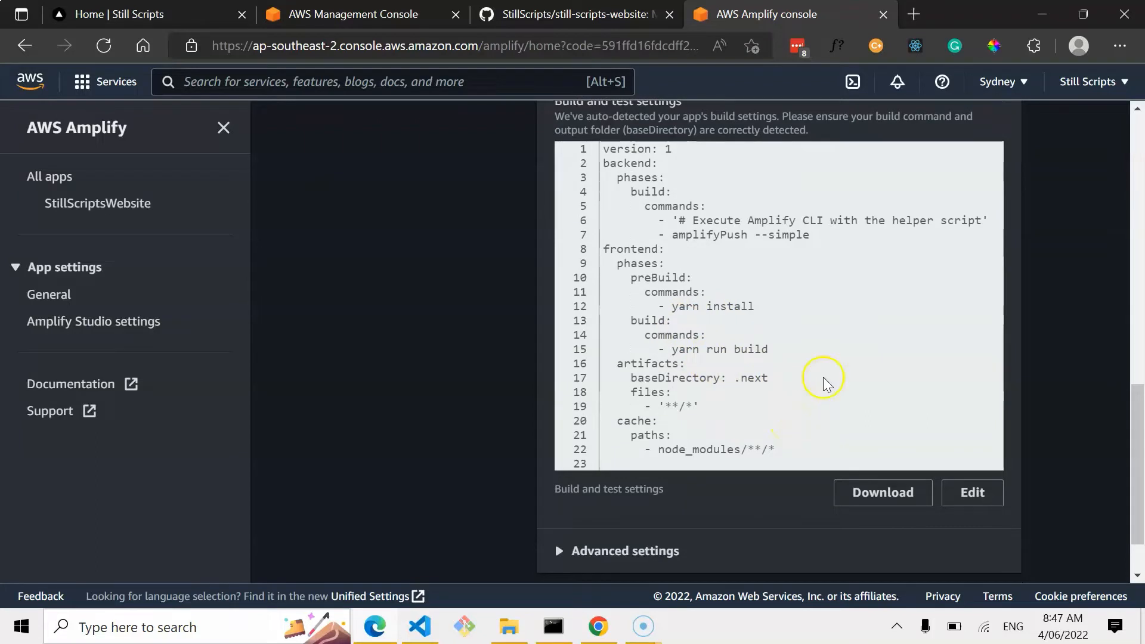
scroll(824, 375, down, 1)
scroll(824, 374, up, 3)
scroll(824, 374, down, 2)
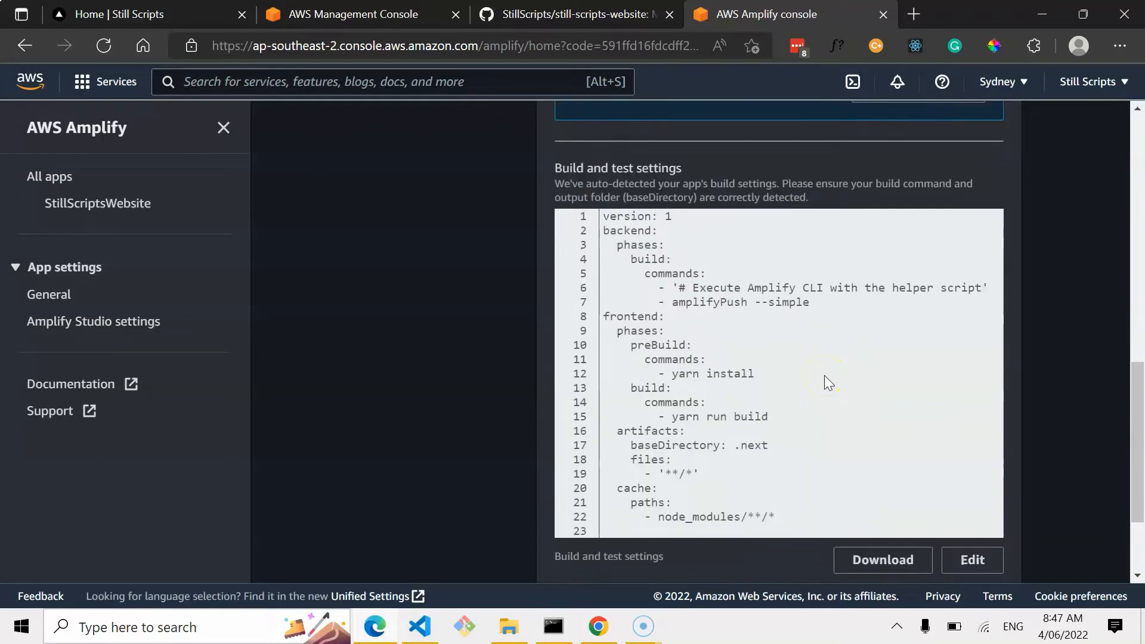
scroll(823, 374, down, 1)
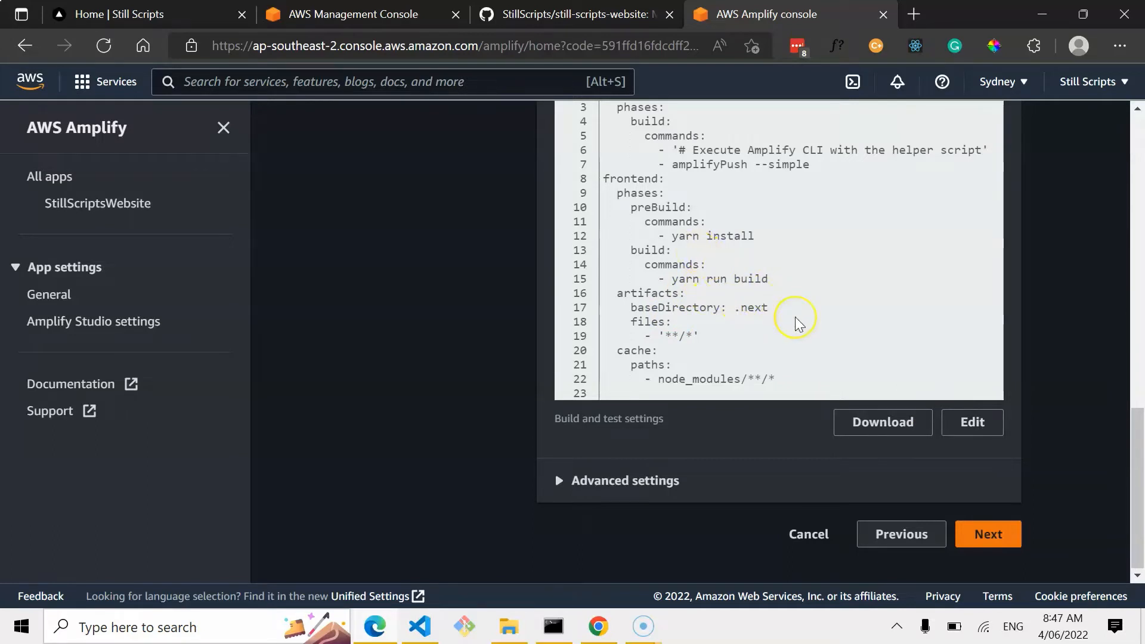
scroll(795, 322, up, 1)
scroll(795, 318, up, 2)
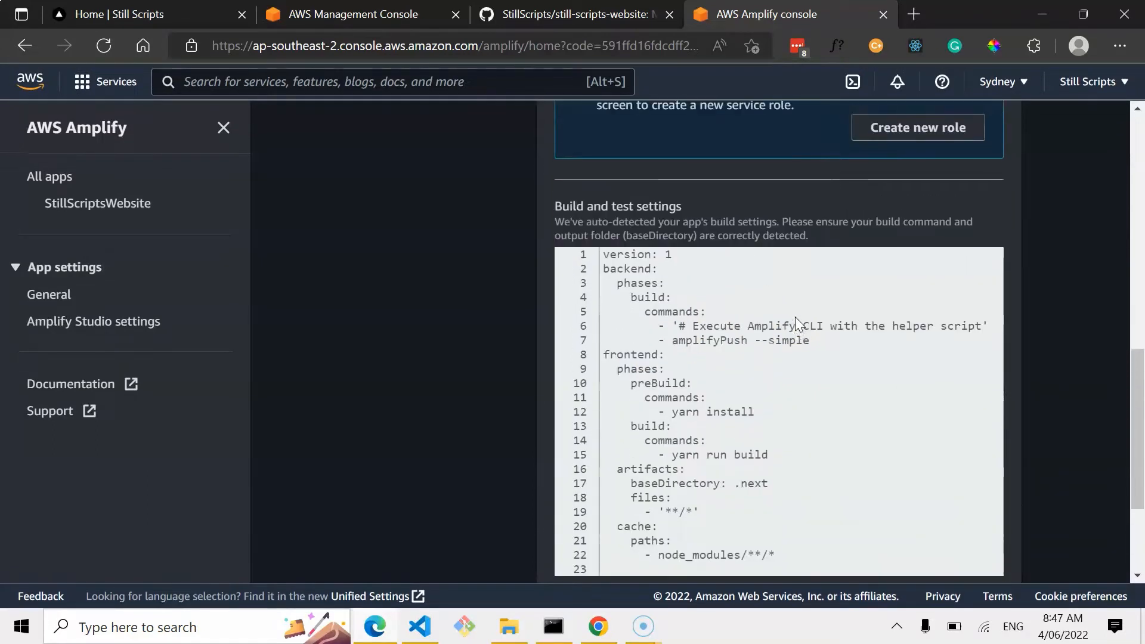
scroll(795, 317, down, 2)
scroll(795, 324, down, 1)
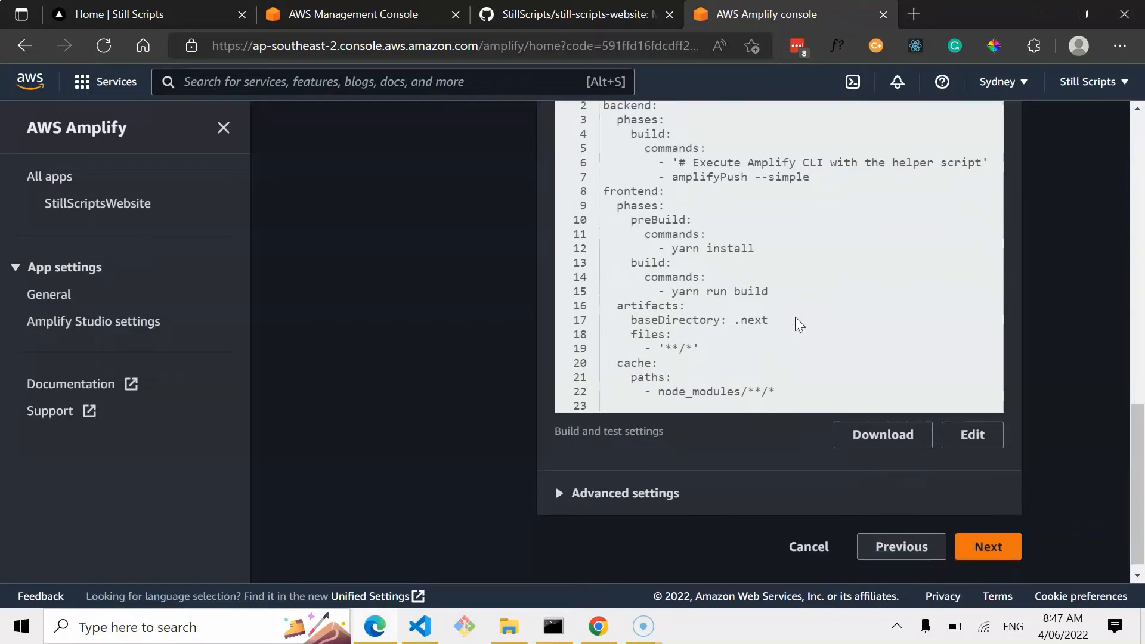
Try to continue to the review step without choosing a backend environment.
click(981, 547)
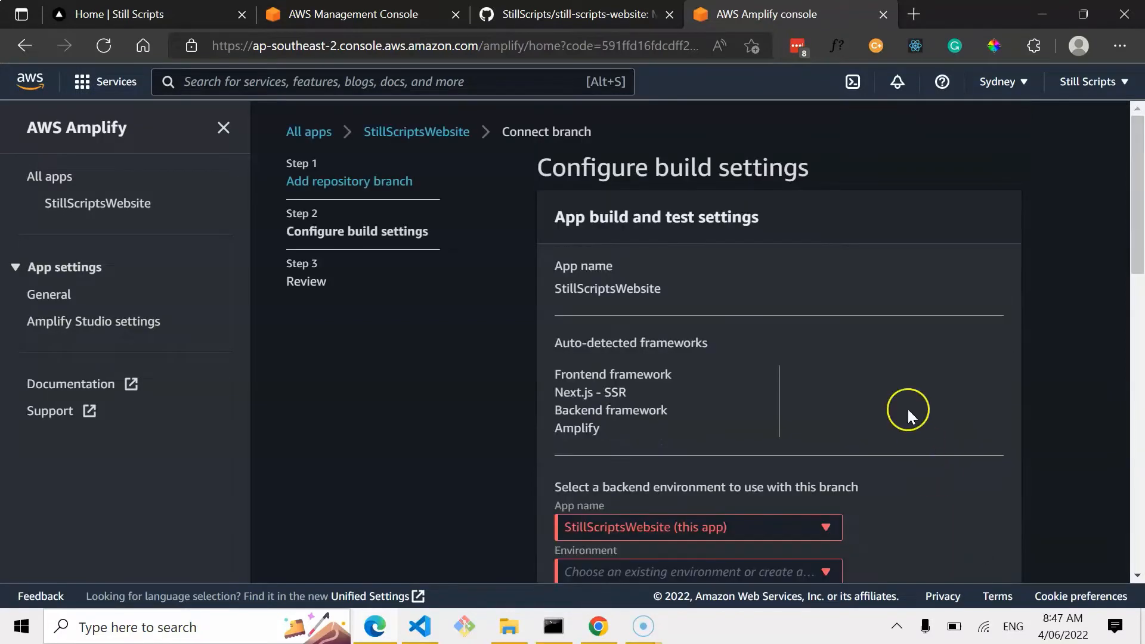
scroll(877, 360, down, 2)
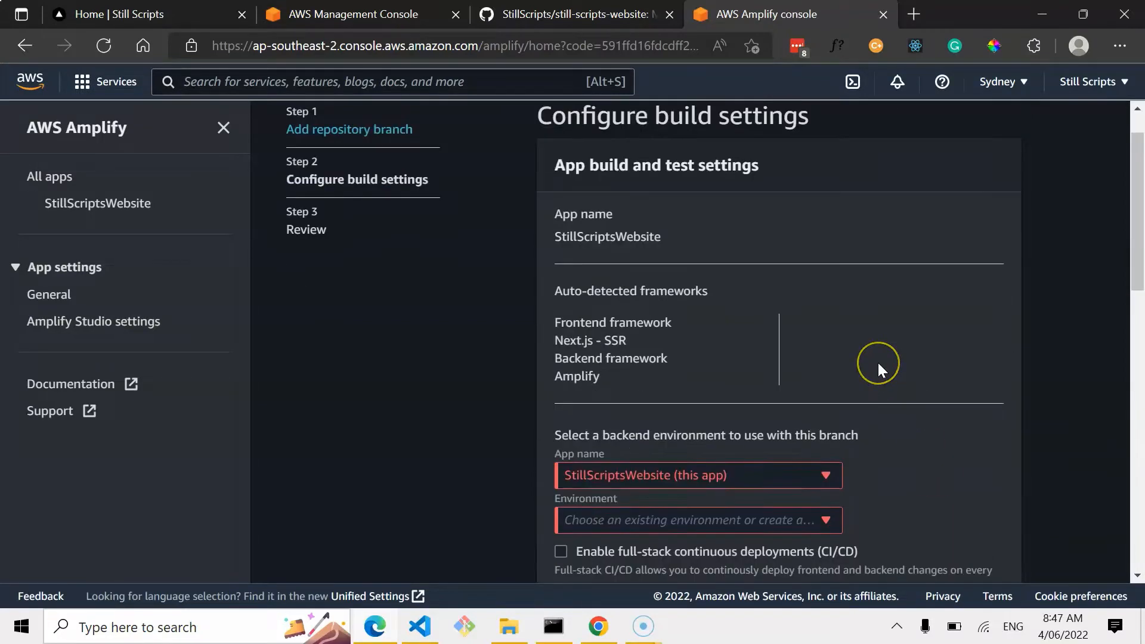
scroll(881, 369, up, 1)
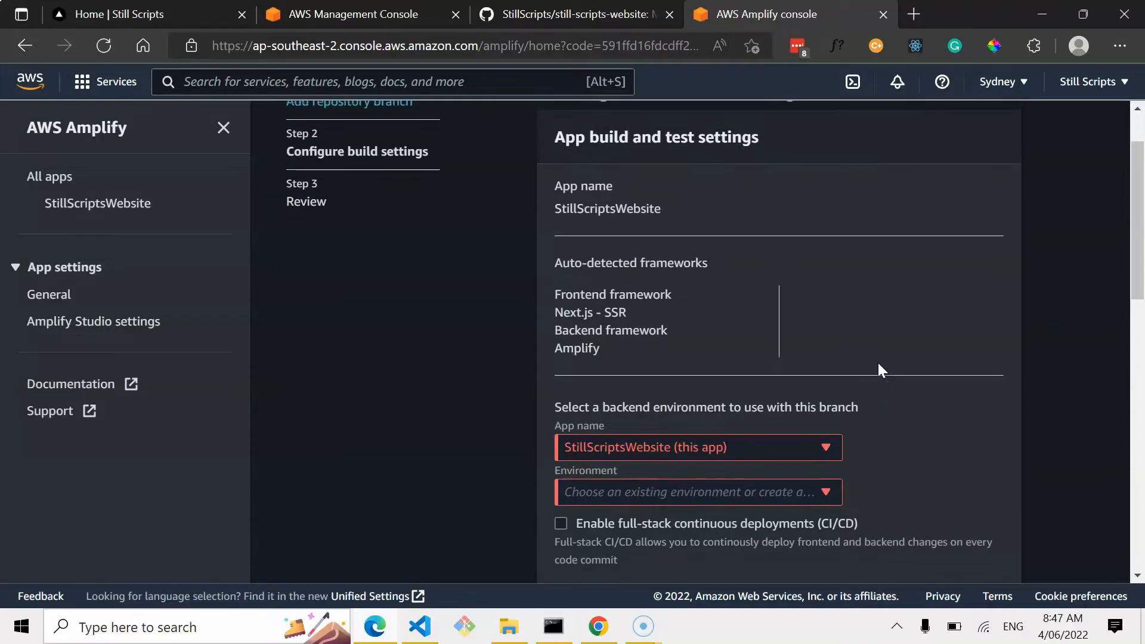
scroll(882, 369, down, 1)
click(656, 300)
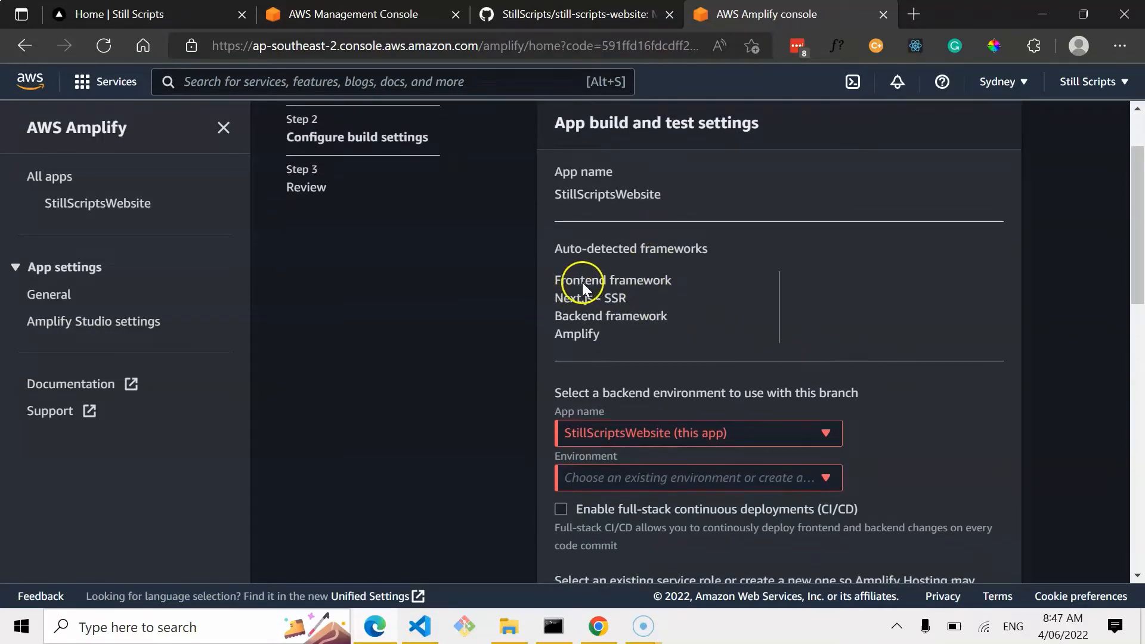
scroll(696, 296, down, 2)
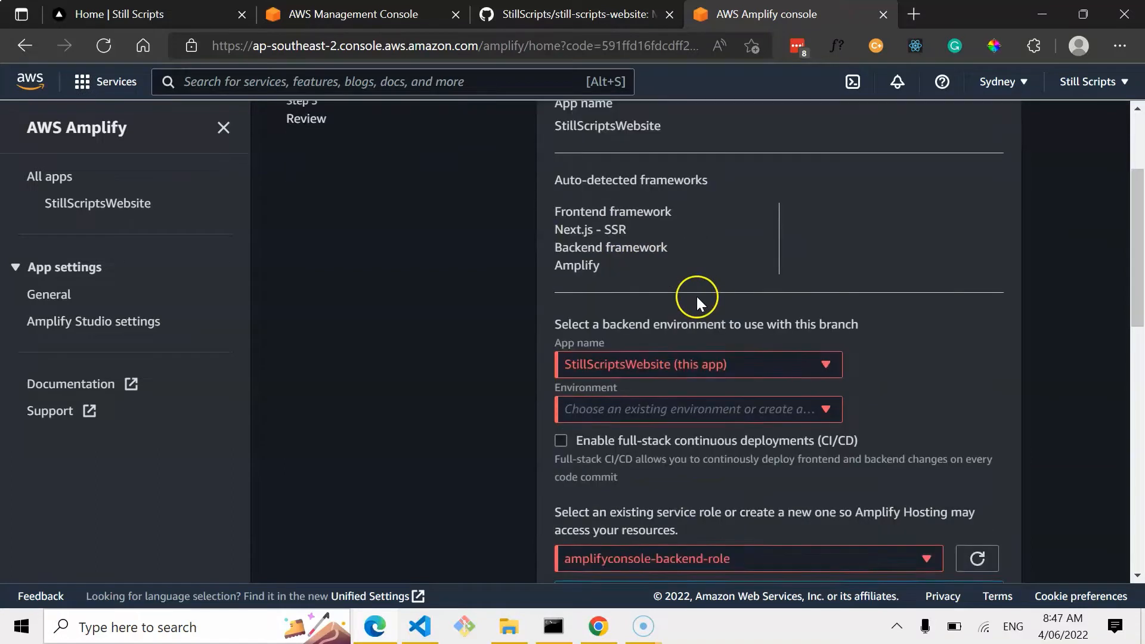
Choose the dev backend environment for StillScriptsWebsite and enable full-stack continuous deployments (CI/CD).
click(741, 328)
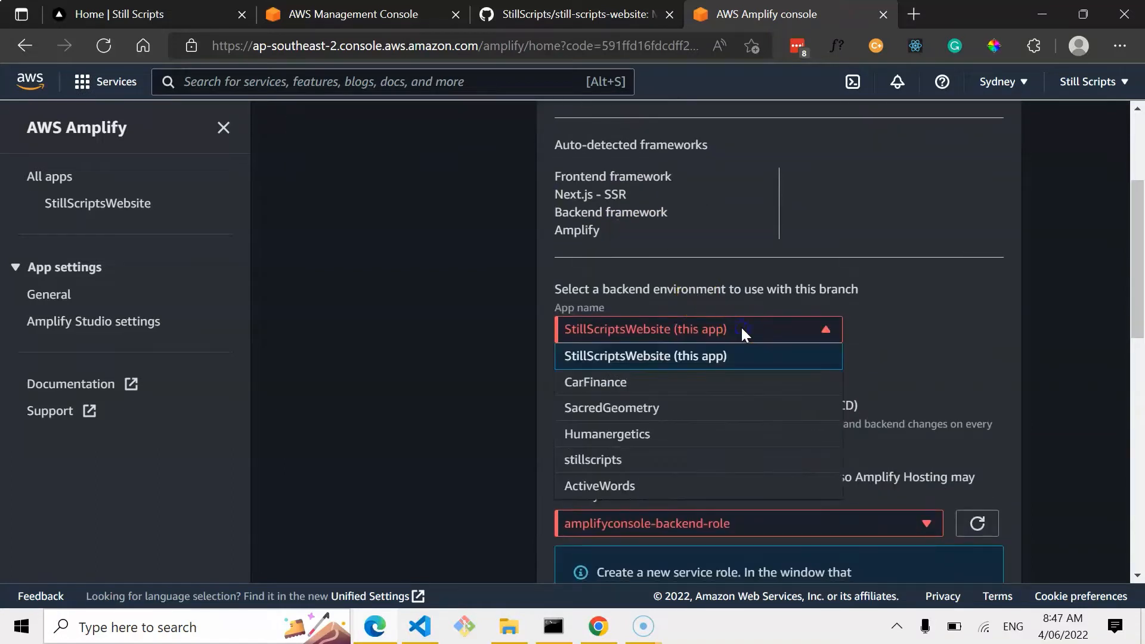
click(932, 332)
click(796, 374)
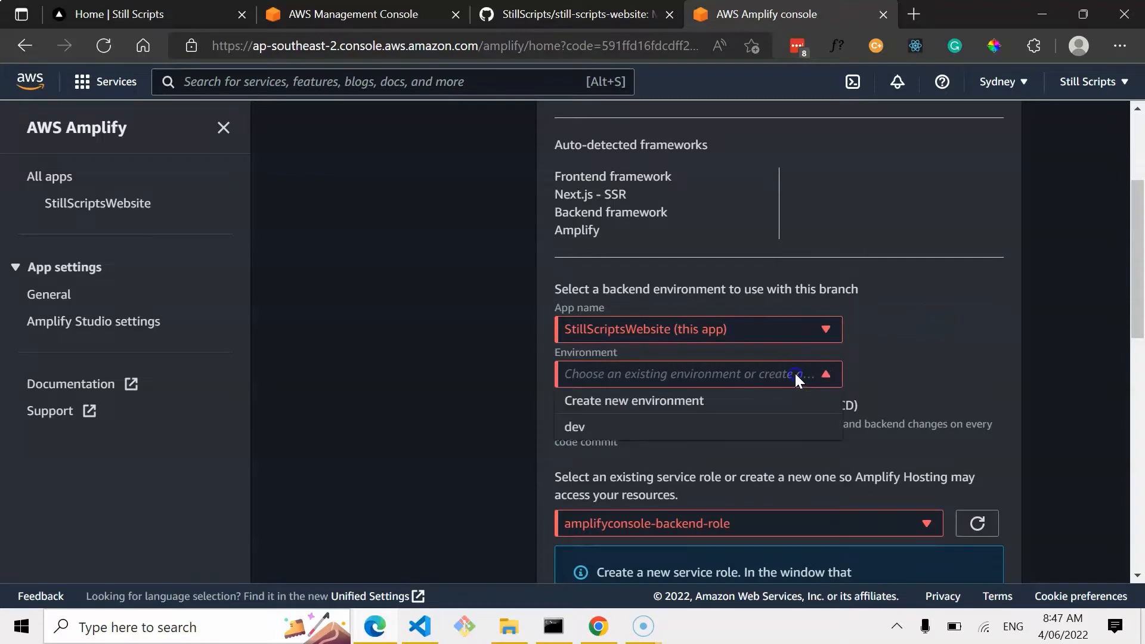
click(703, 420)
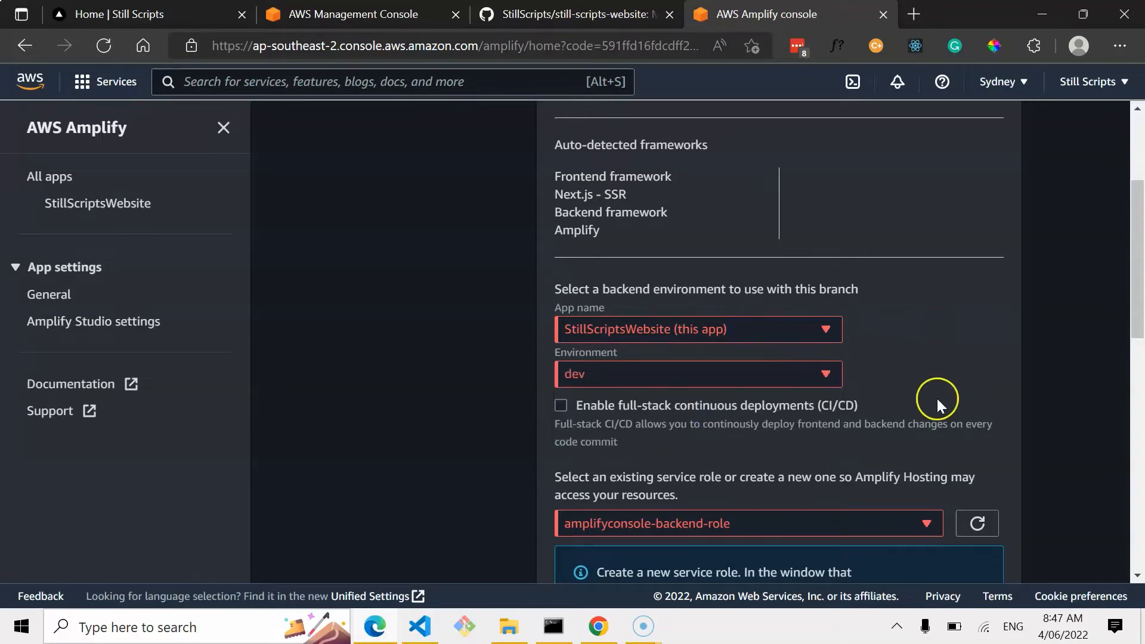
scroll(936, 399, down, 1)
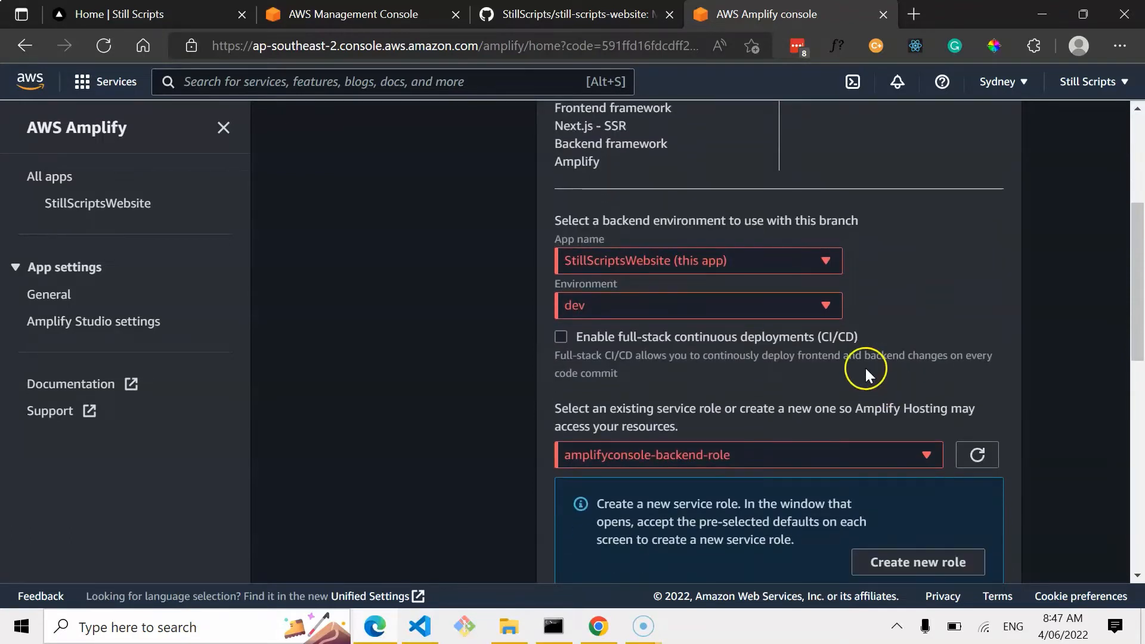
click(559, 336)
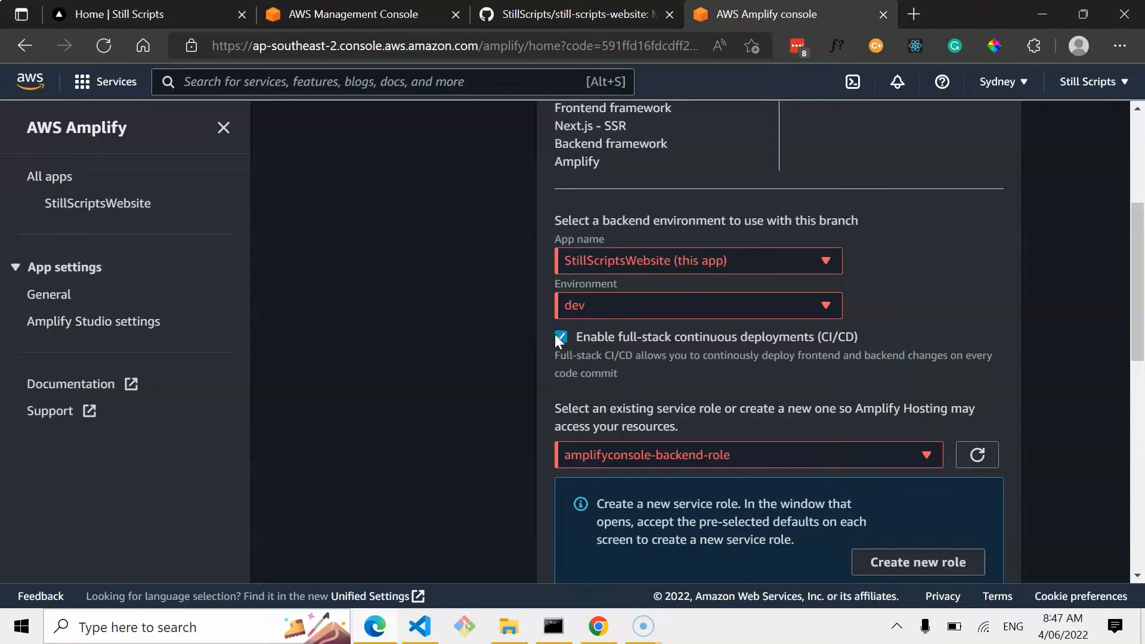
Keep the amplifyconsole-backend-role service role, continue to the review page, and save and deploy the app.
scroll(719, 352, down, 1)
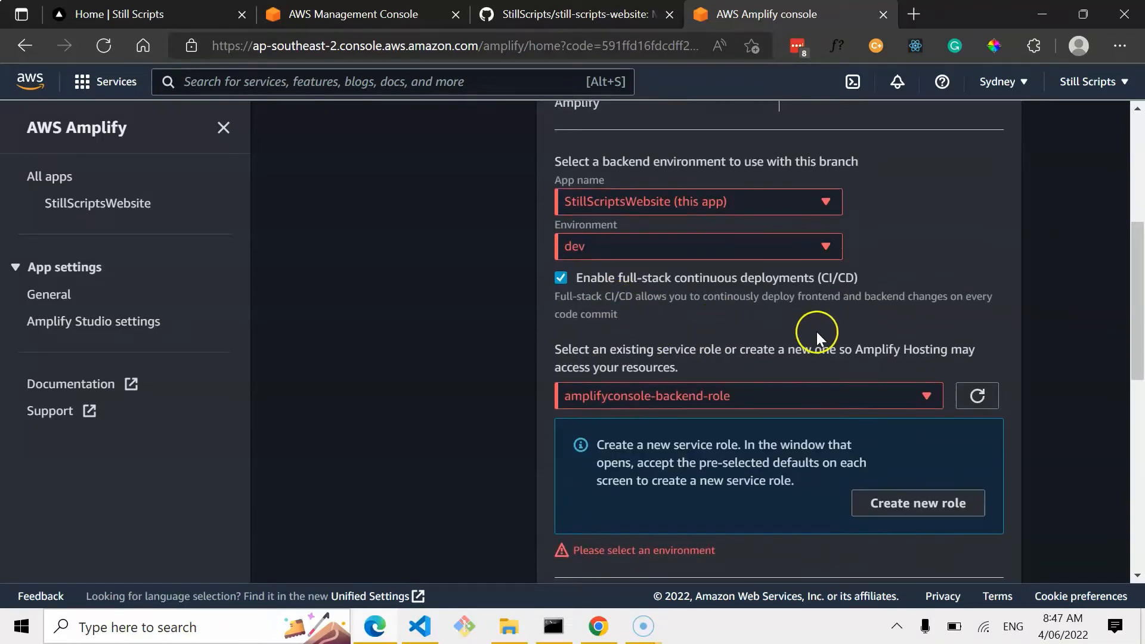
scroll(978, 316, down, 1)
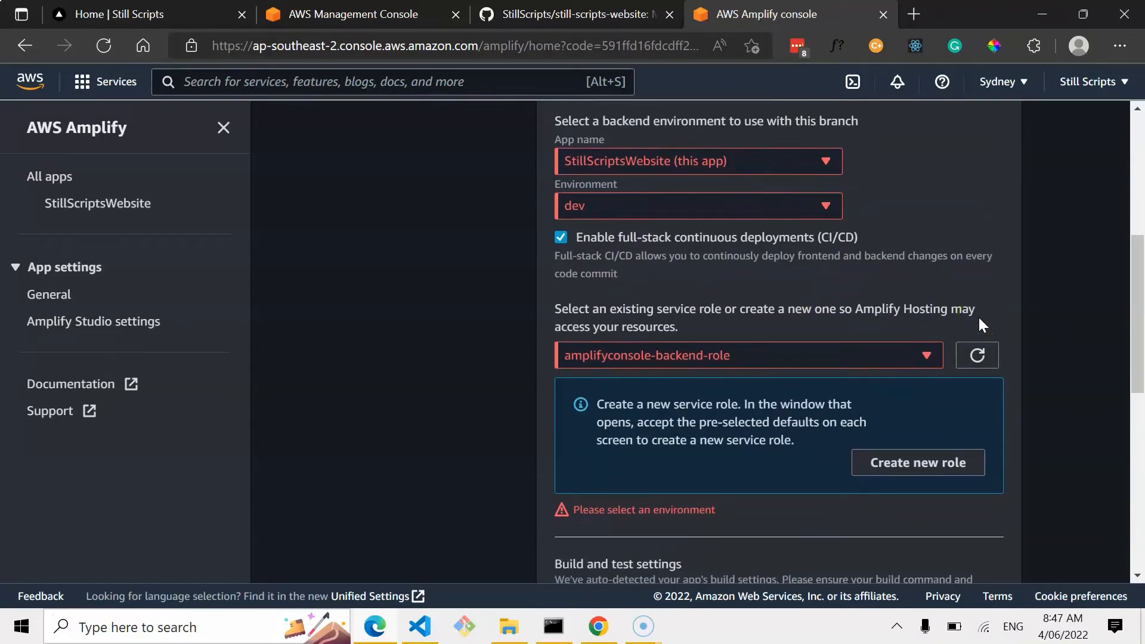
scroll(912, 397, up, 1)
click(912, 397)
click(823, 464)
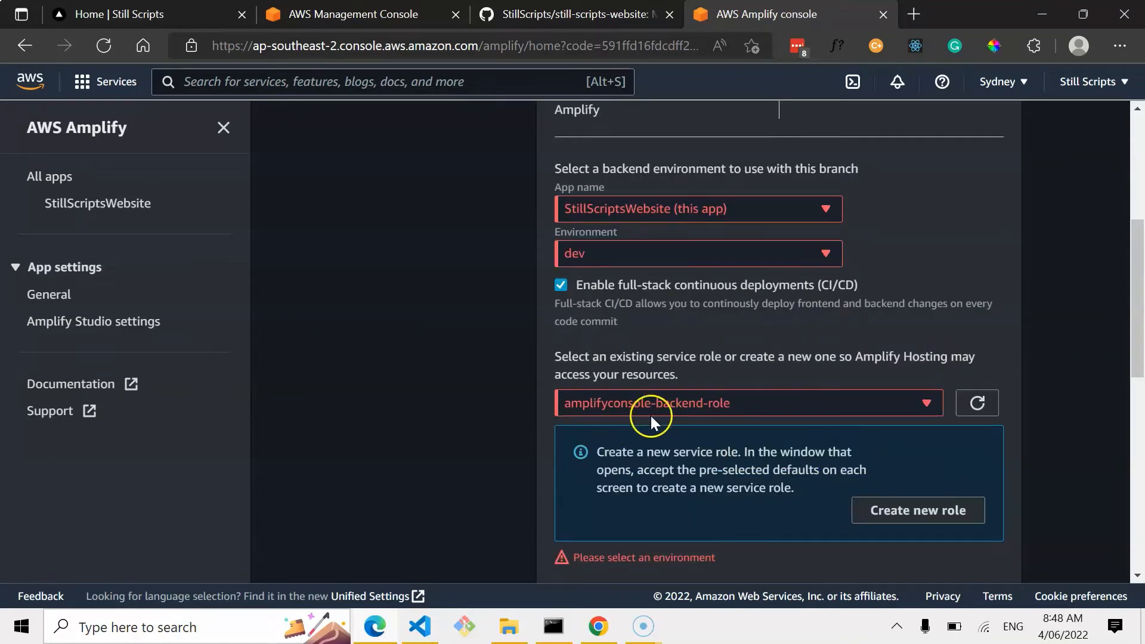
scroll(1007, 475, down, 1)
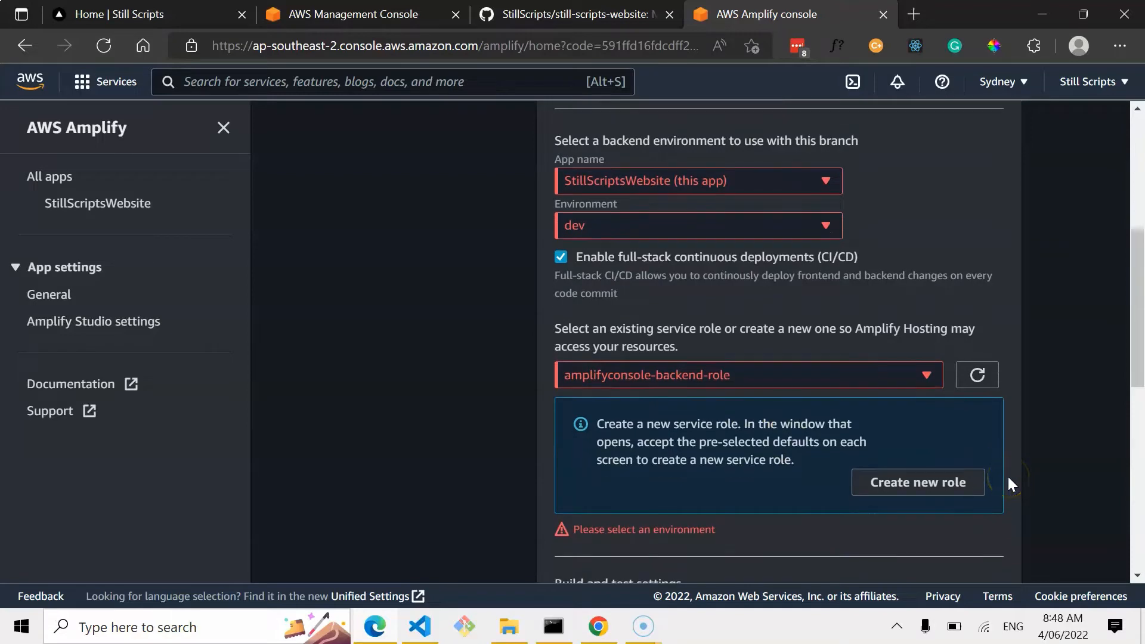
scroll(1007, 481, down, 1)
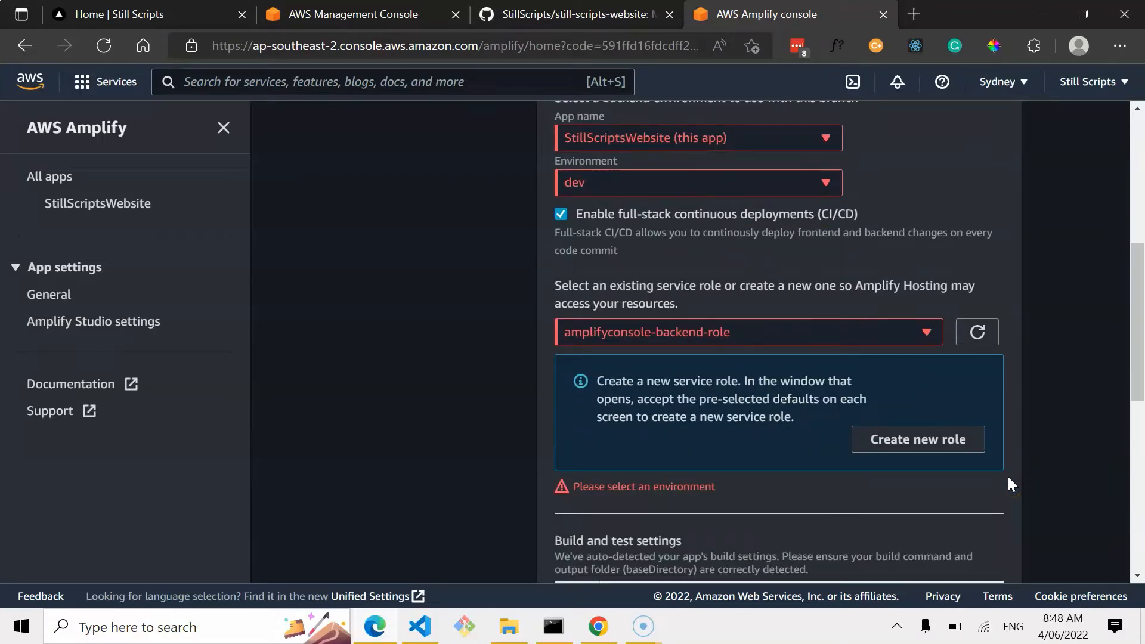
scroll(1007, 475, down, 10)
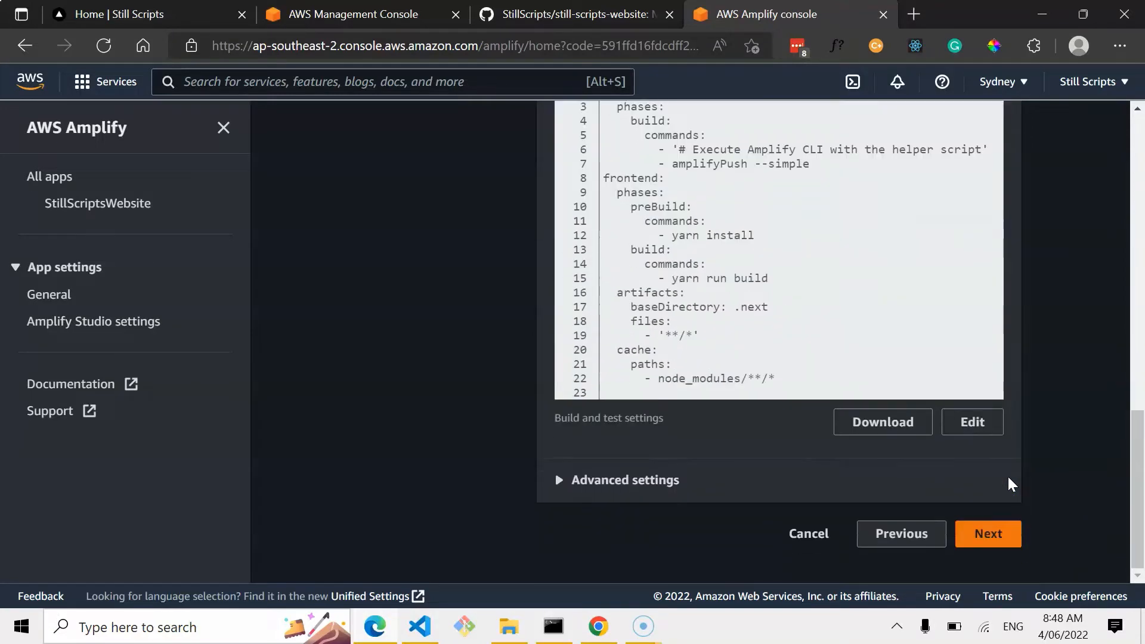
click(986, 532)
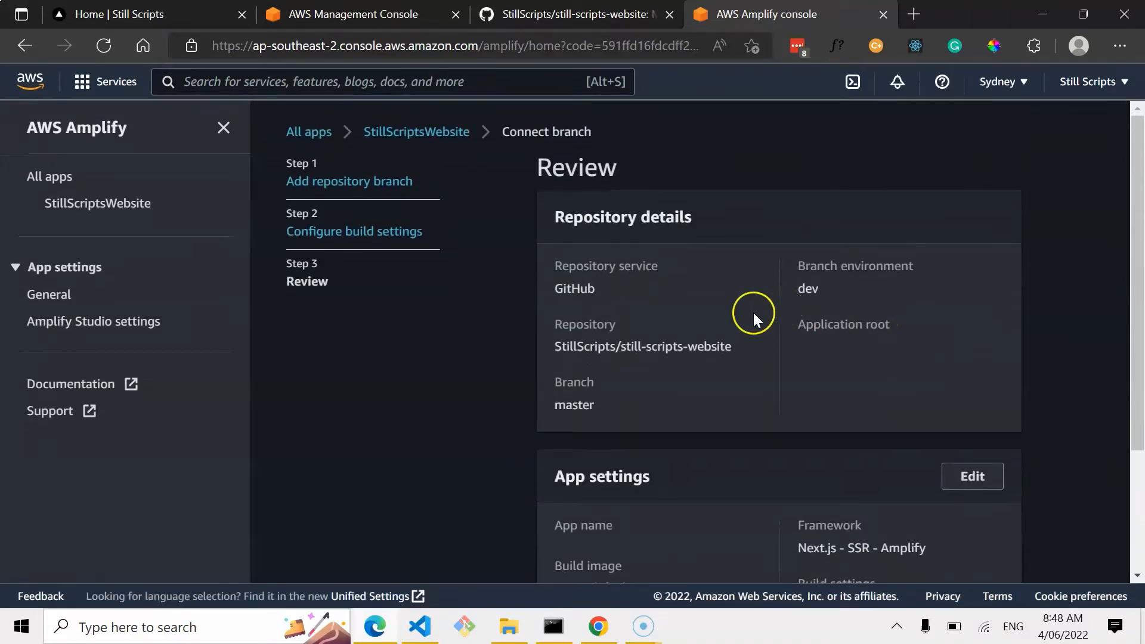
scroll(809, 382, down, 3)
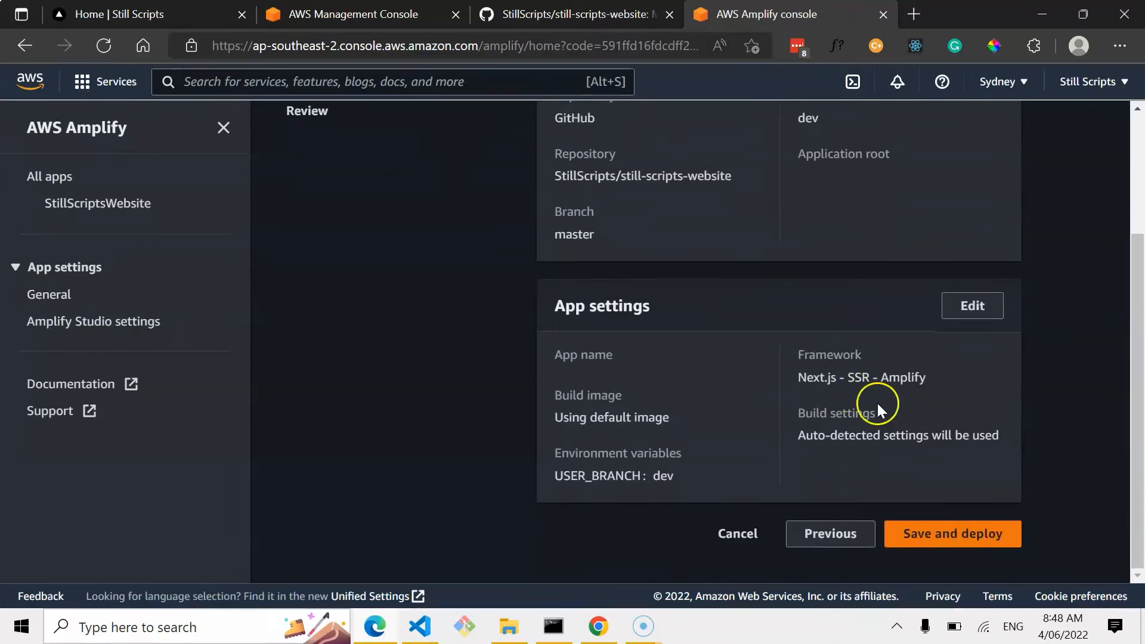
click(952, 535)
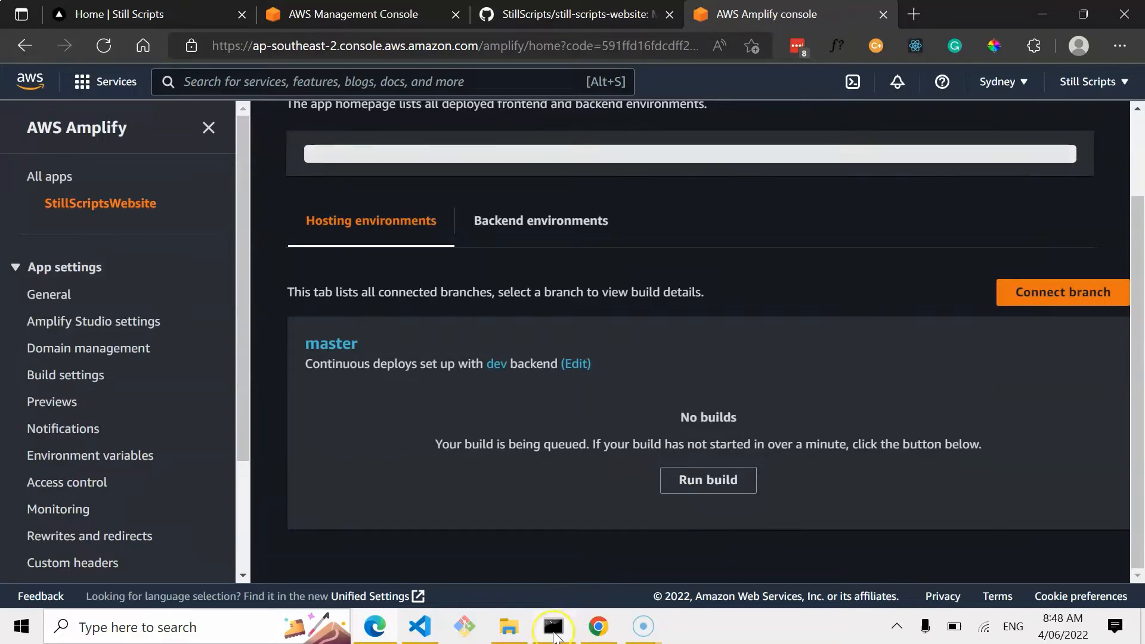
Switch to the terminal and confirm the pending amplify add hosting prompt now that the repository is connected.
mouse_move(554, 632)
mouse_move(533, 517)
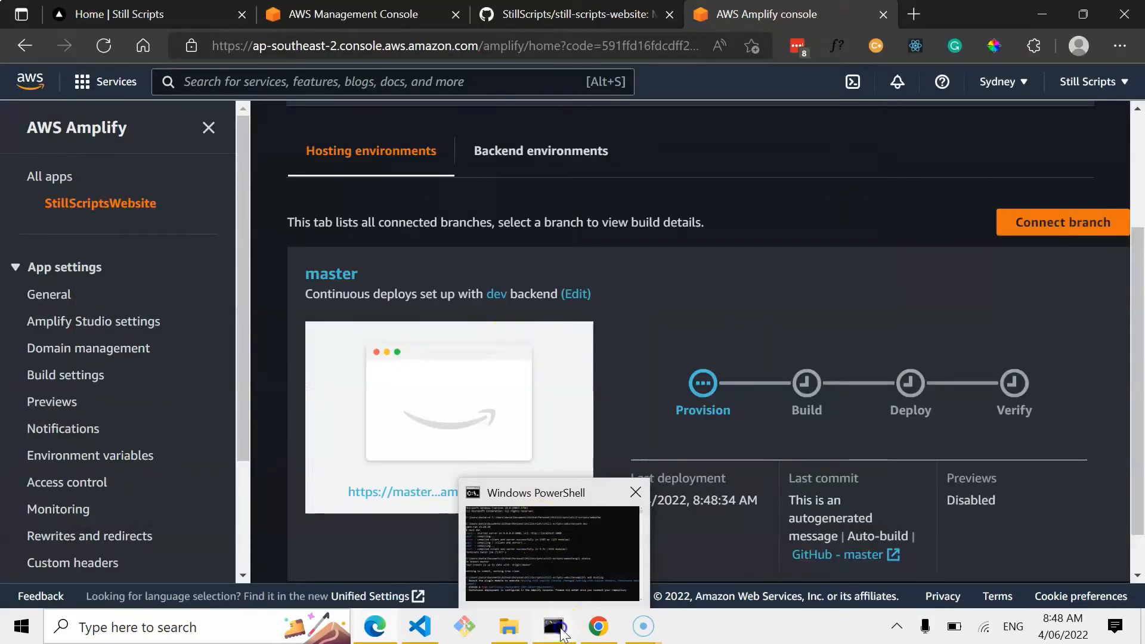
click(553, 626)
click(681, 451)
key(Return)
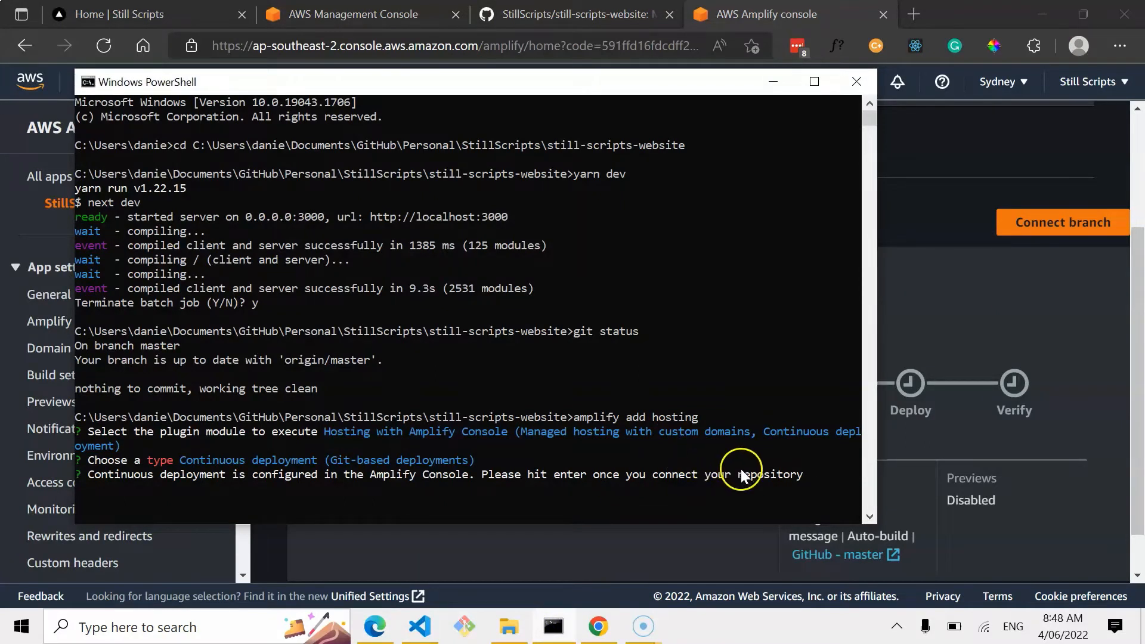
click(804, 473)
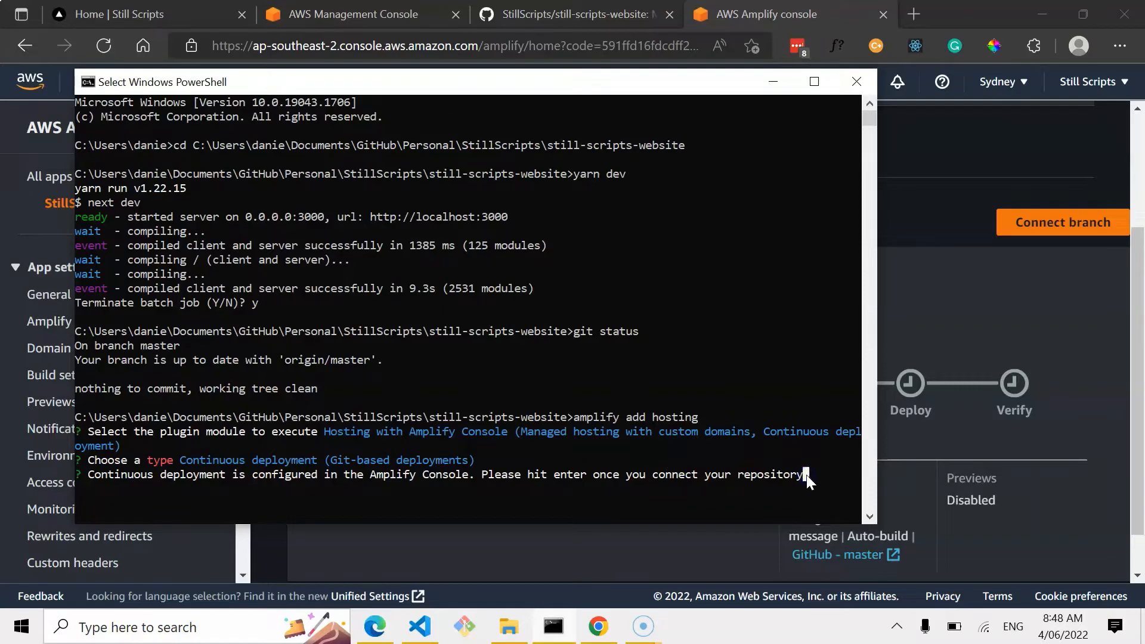
key(Return)
key(Return)
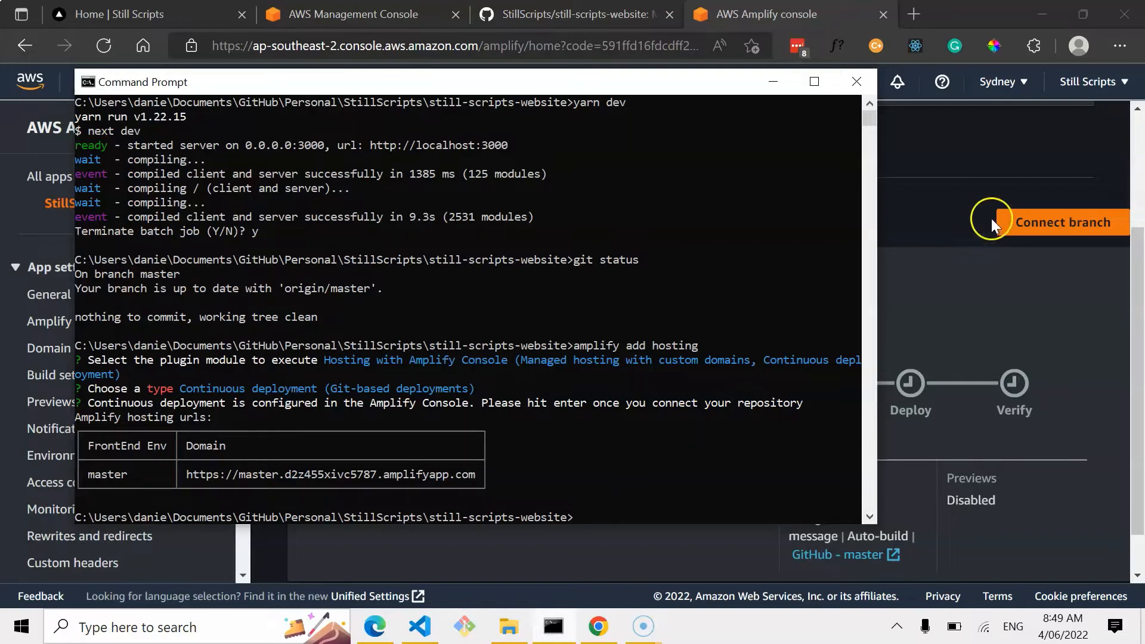
Open the deployed master branch site from its amplifyapp.com URL.
click(957, 296)
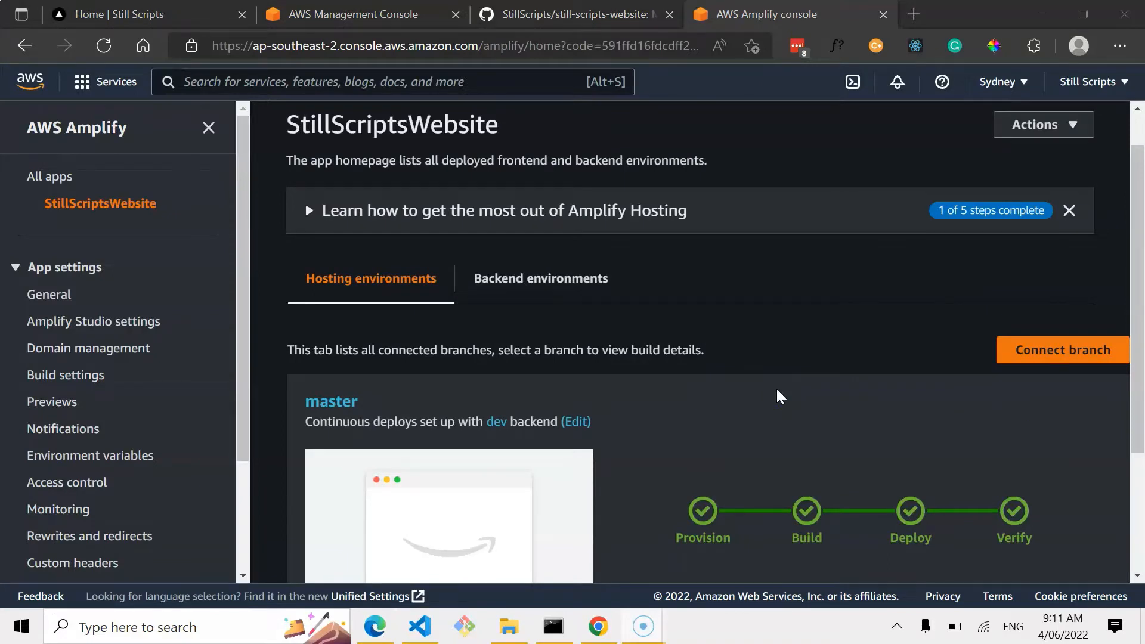
scroll(775, 388, down, 1)
click(706, 470)
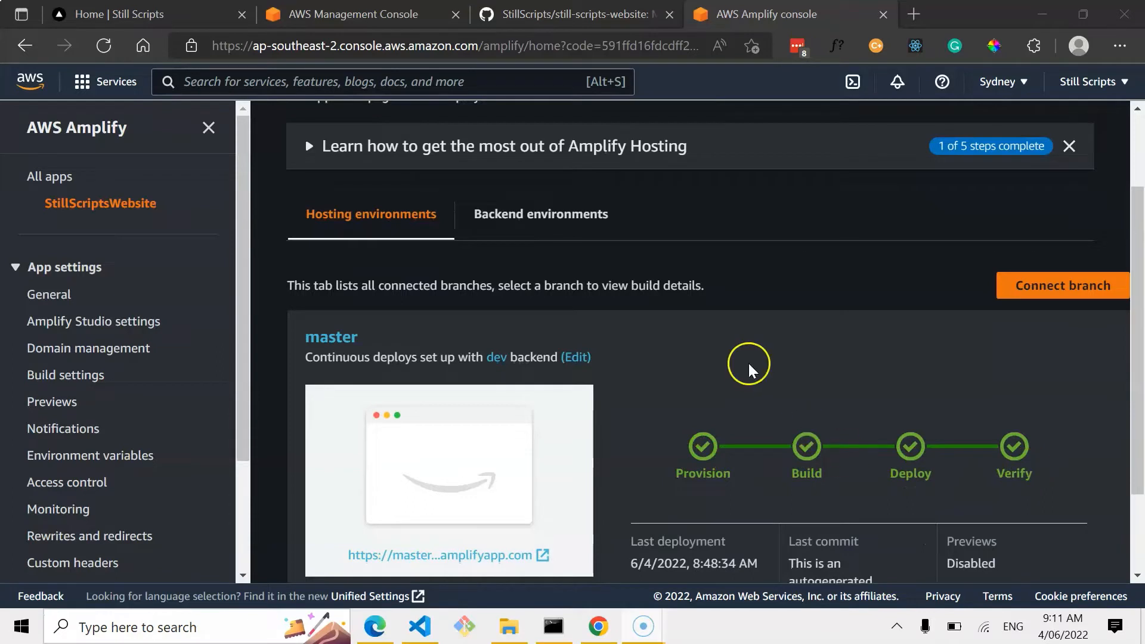
scroll(749, 363, down, 1)
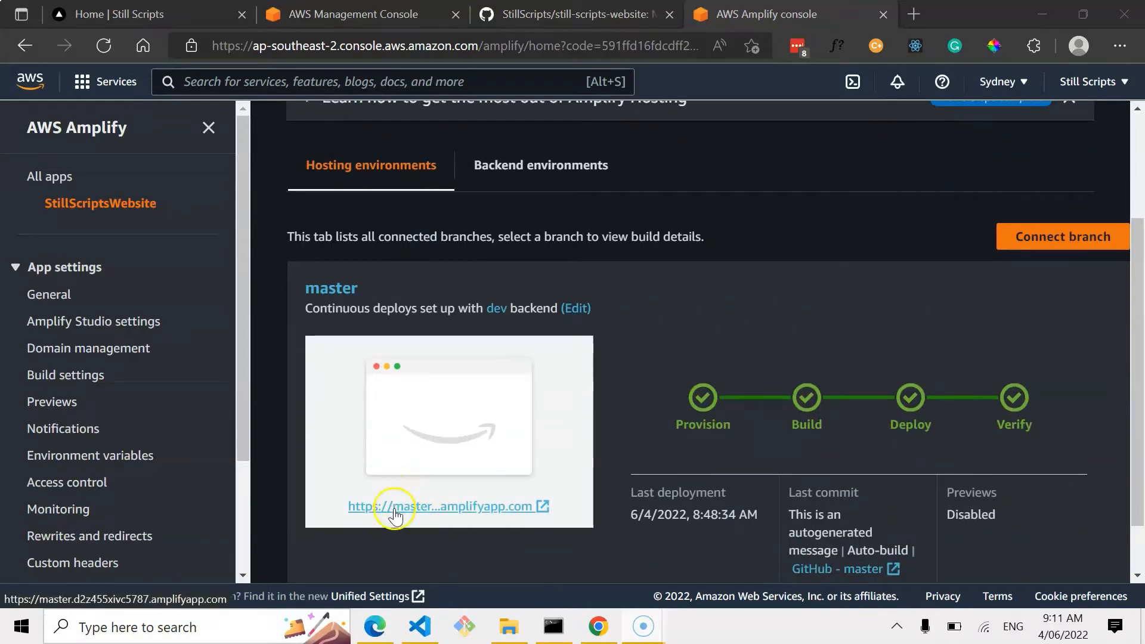
click(440, 516)
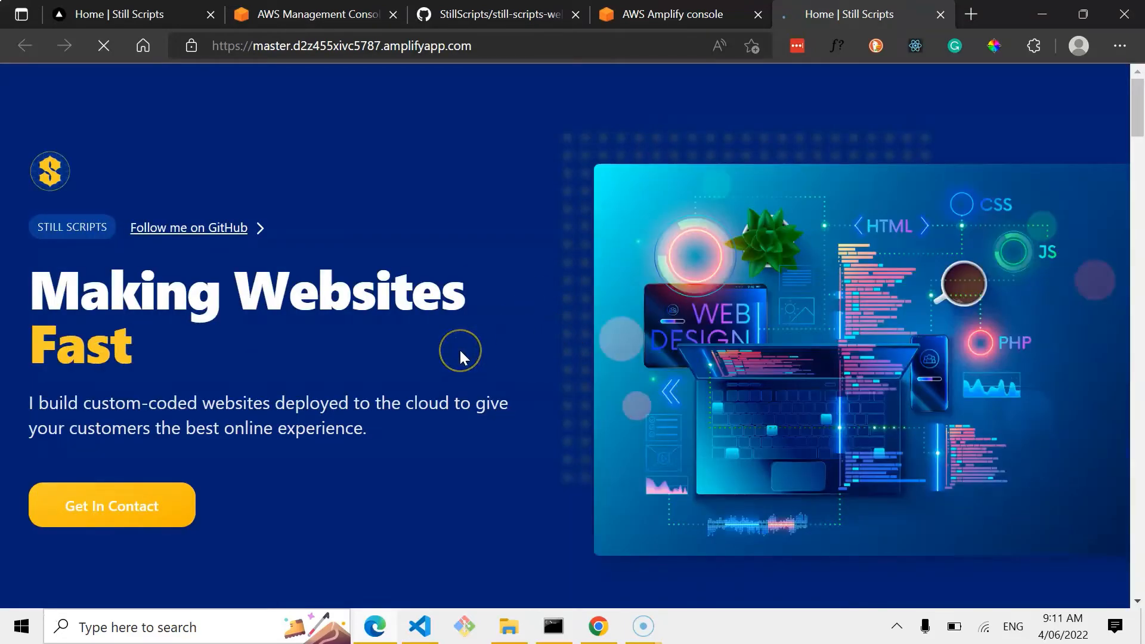
Scroll through the deployed site, briefly checking the email handler code and the WorkMail inbox.
scroll(460, 351, down, 15)
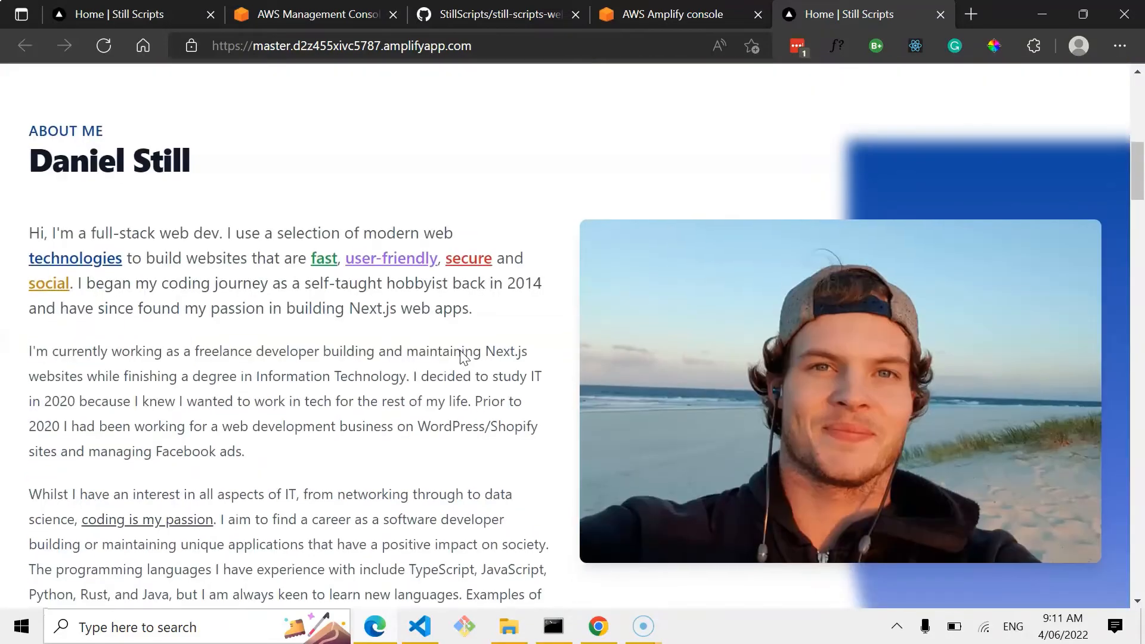
scroll(461, 352, down, 10)
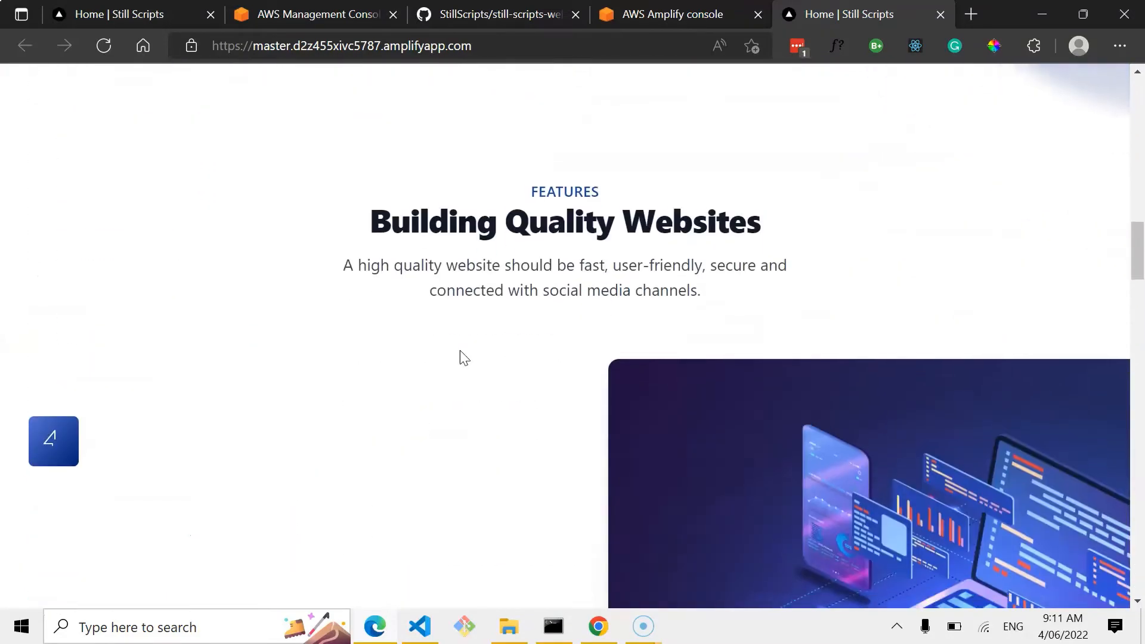
scroll(460, 358, down, 2)
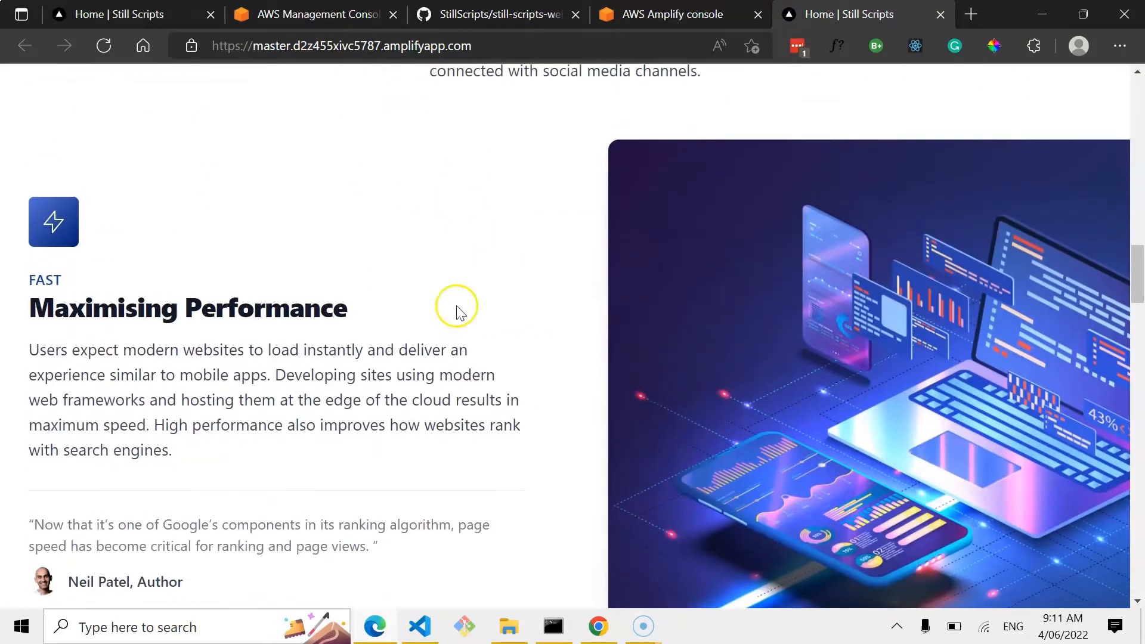
click(420, 623)
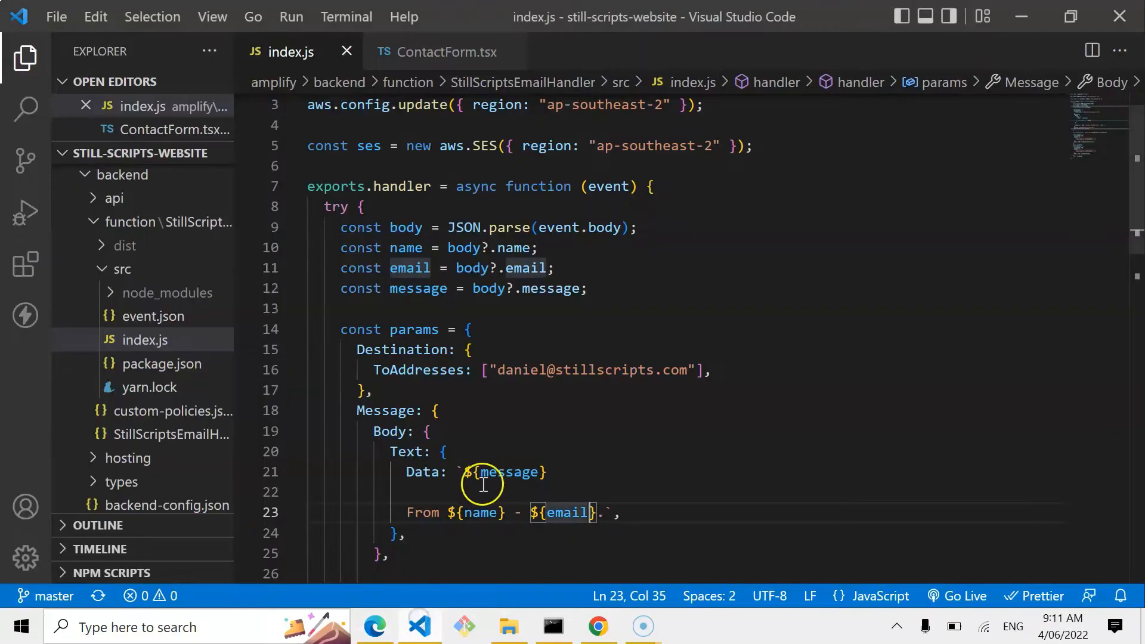
click(436, 617)
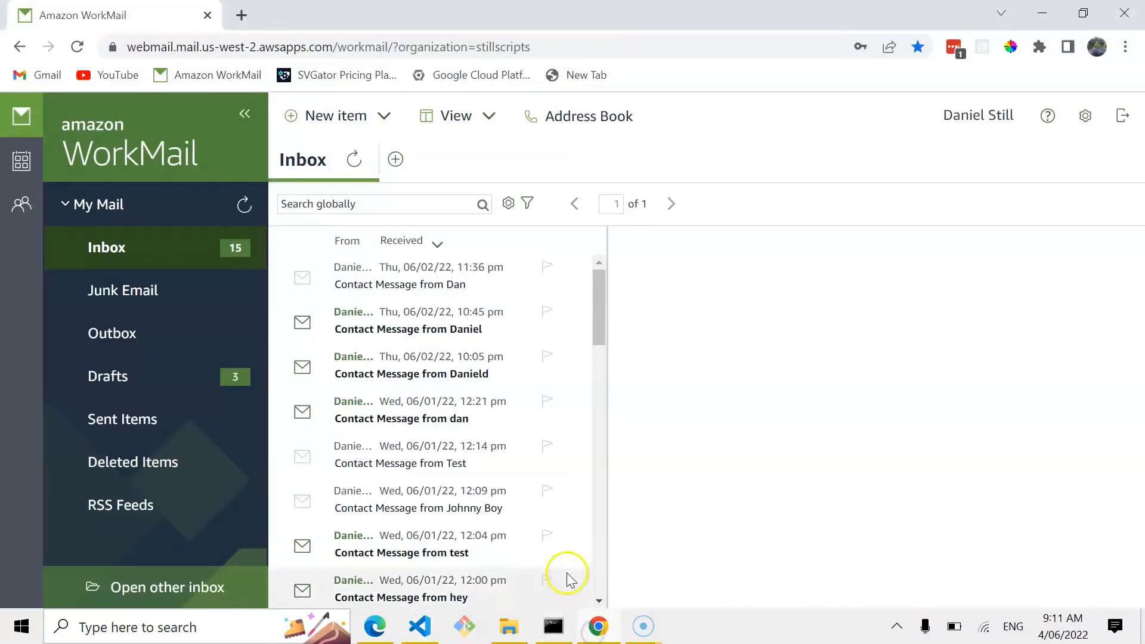
click(376, 626)
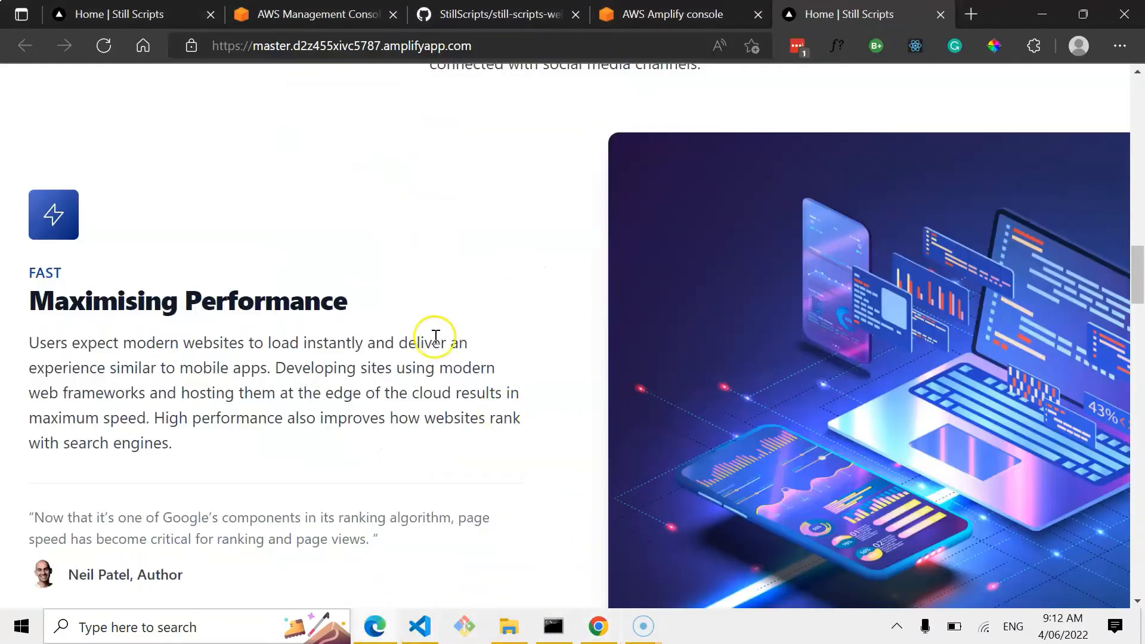
Scroll the deployed site down to the contact form and back up to the top.
scroll(439, 356, down, 1)
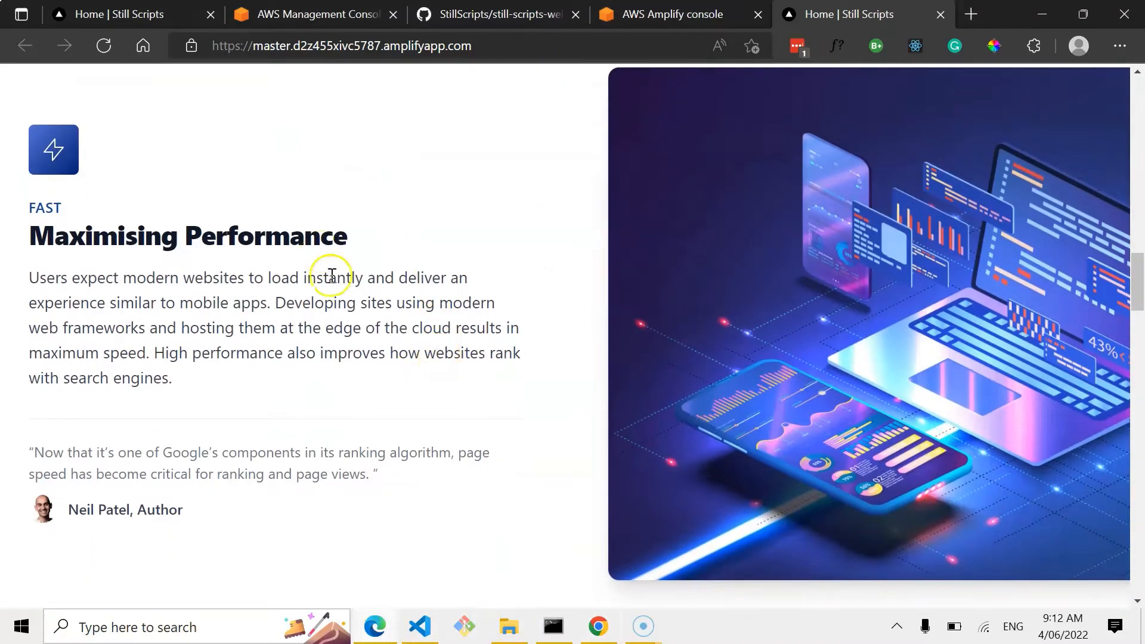
scroll(328, 343, down, 3)
scroll(325, 338, down, 12)
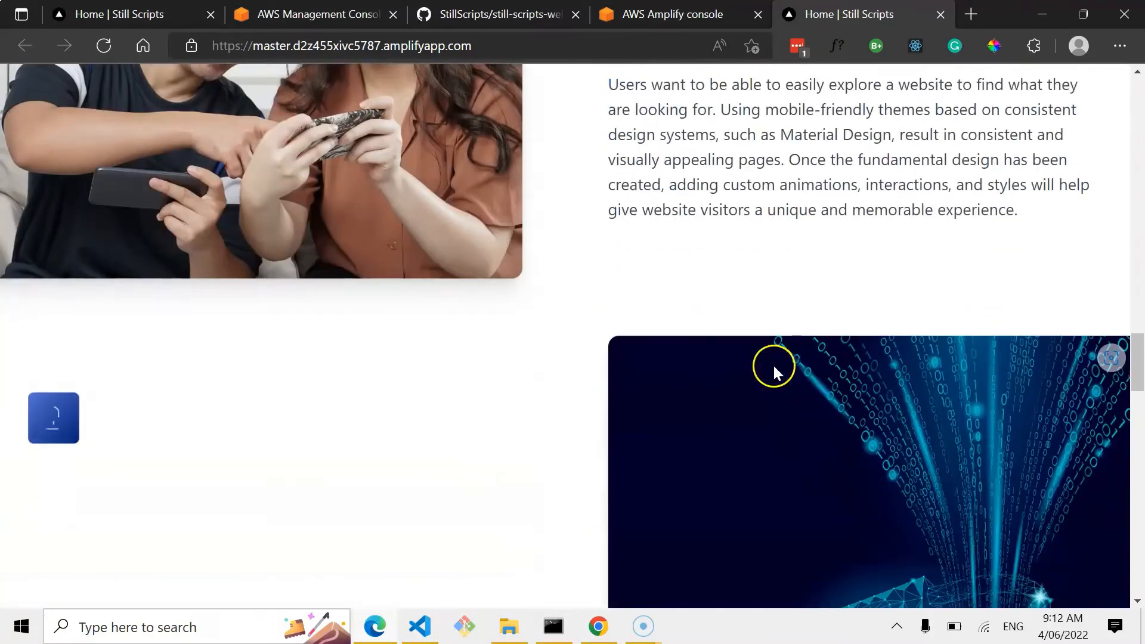
scroll(530, 310, down, 15)
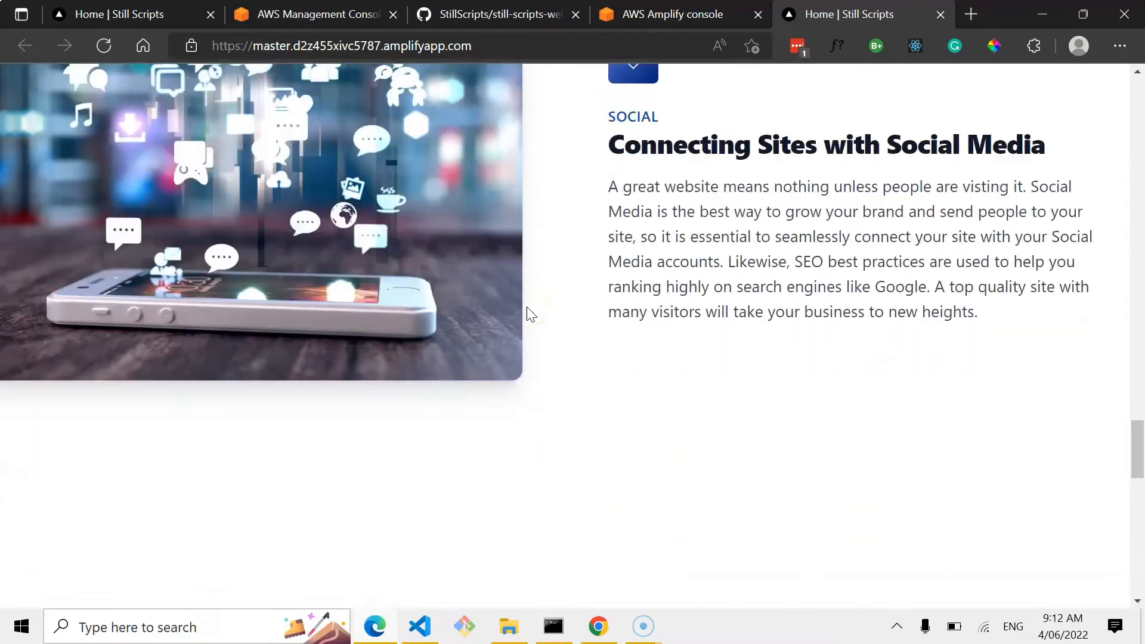
scroll(527, 308, down, 13)
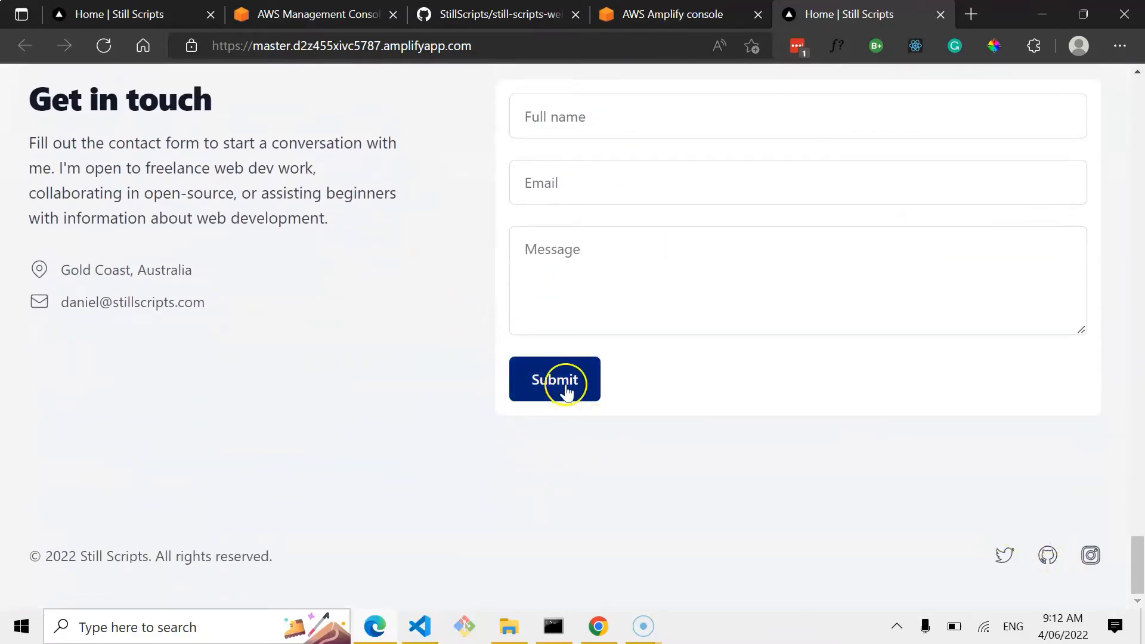
scroll(562, 384, up, 4)
scroll(566, 391, up, 20)
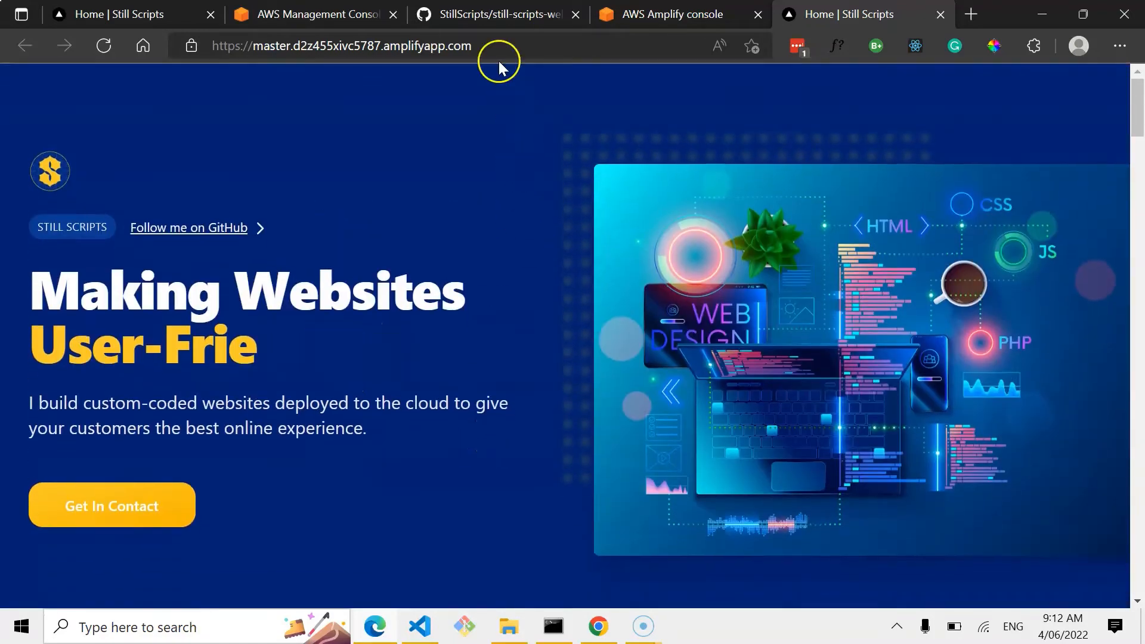
click(498, 47)
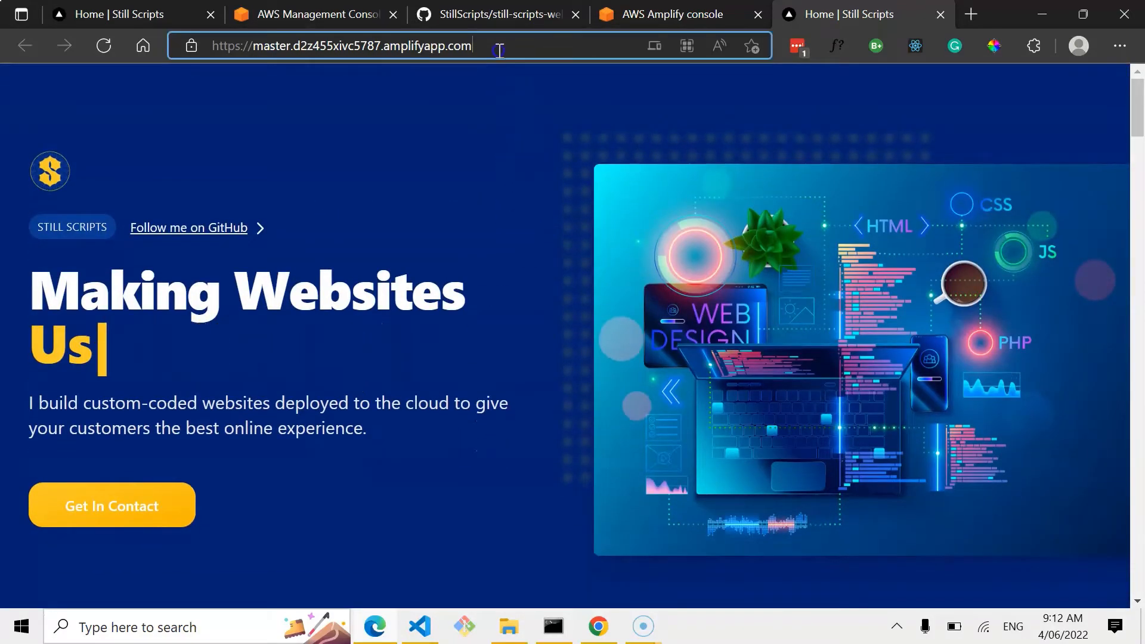
click(450, 108)
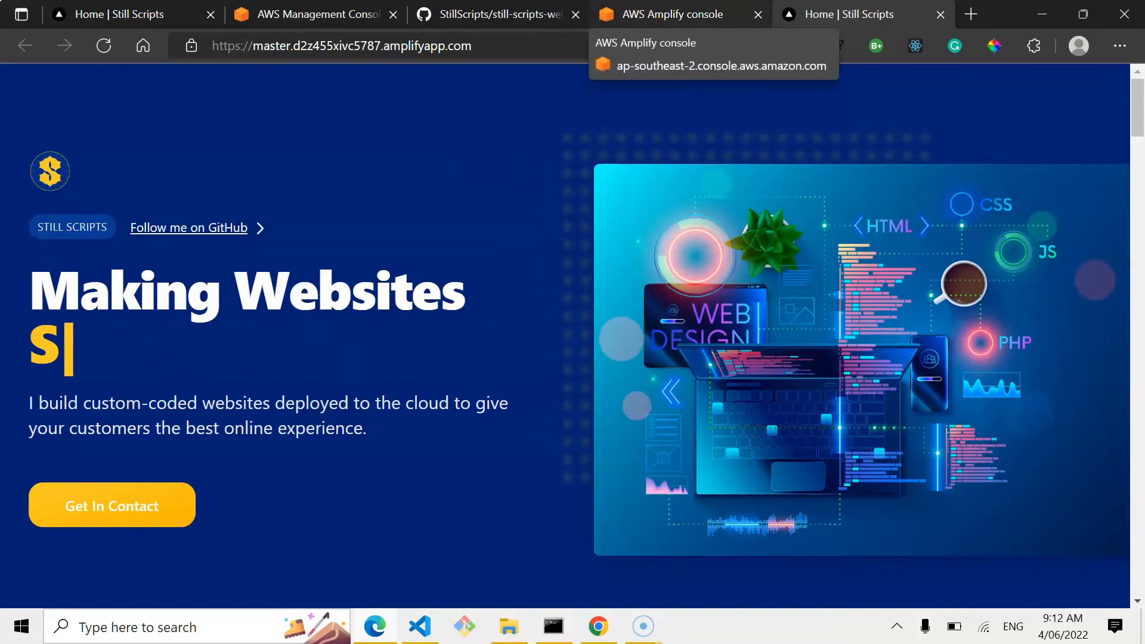
Return to the Amplify console and open the StillScriptsWebsite app's Domain management settings.
click(672, 14)
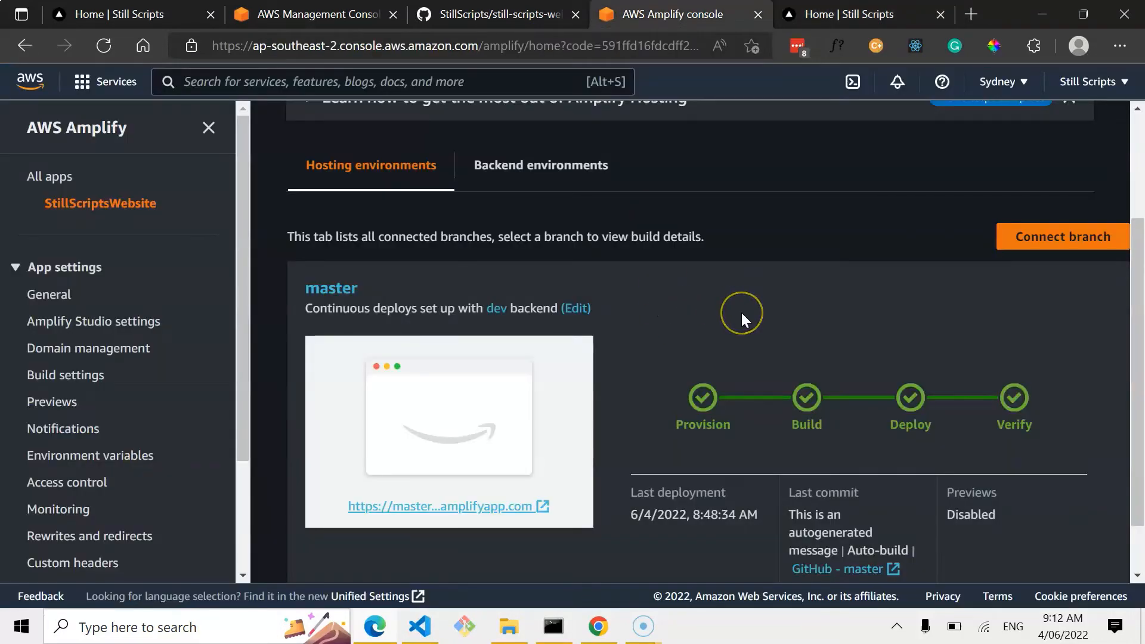
scroll(741, 316, down, 1)
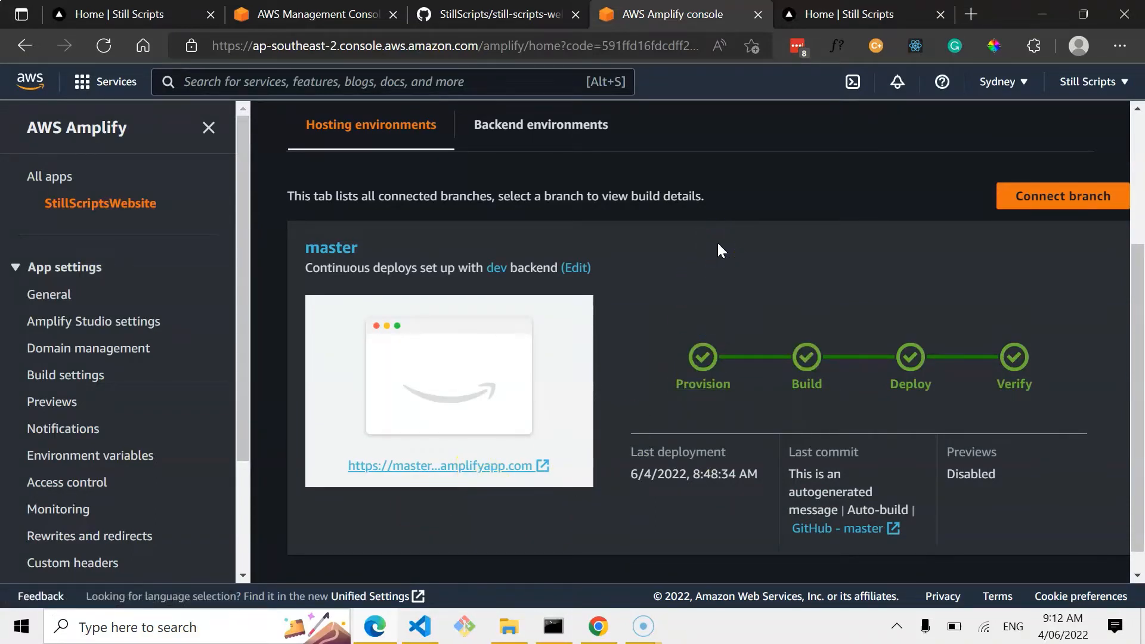
click(104, 350)
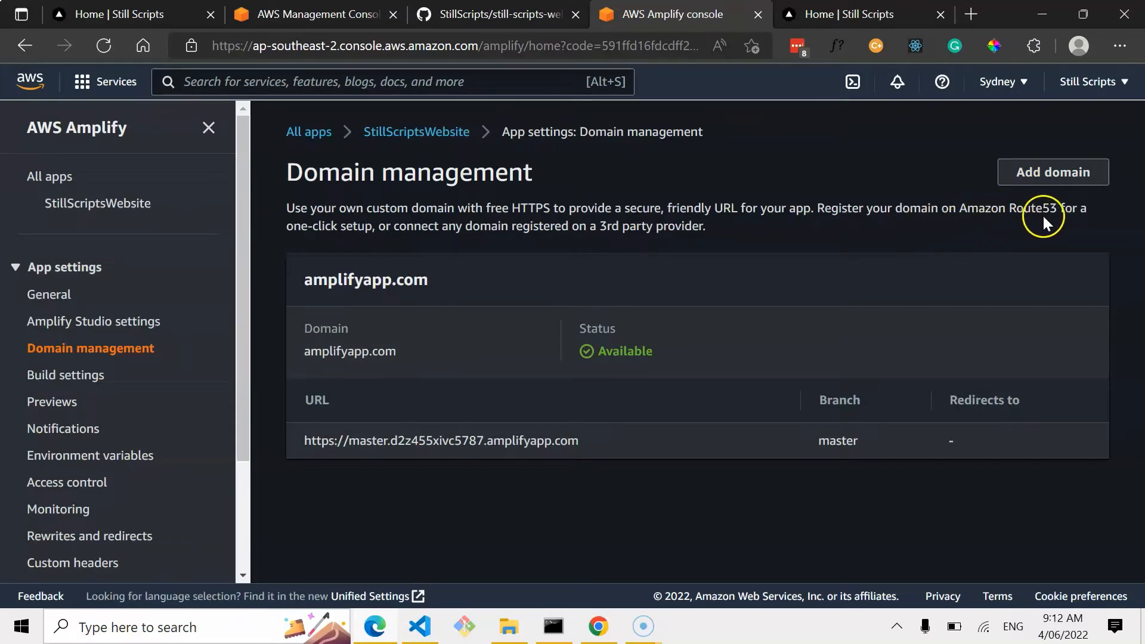
Open the Route 53 service by searching the AWS Management Console for route.
click(298, 14)
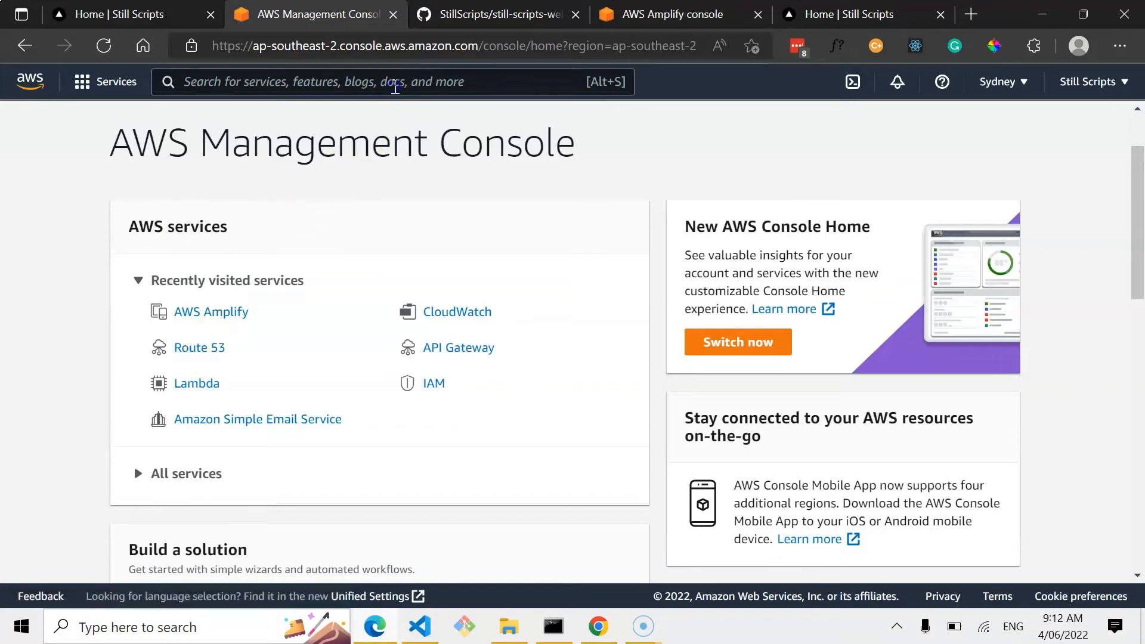
click(395, 87)
text(route)
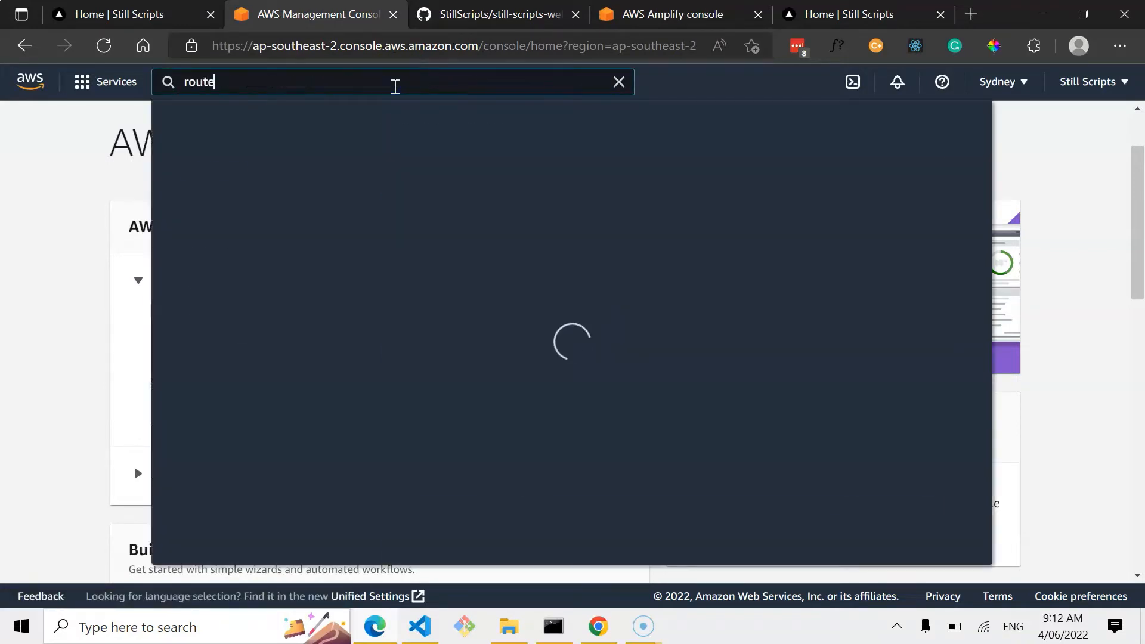
click(460, 220)
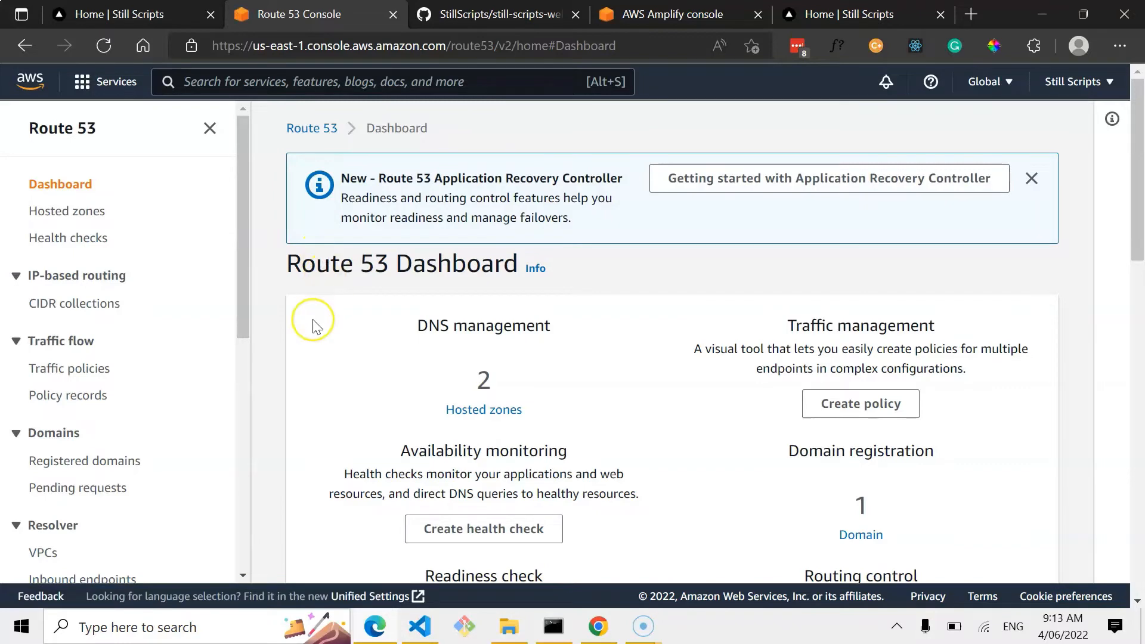
Review the registered domains and the existing hosted zones in Route 53.
scroll(314, 327, down, 1)
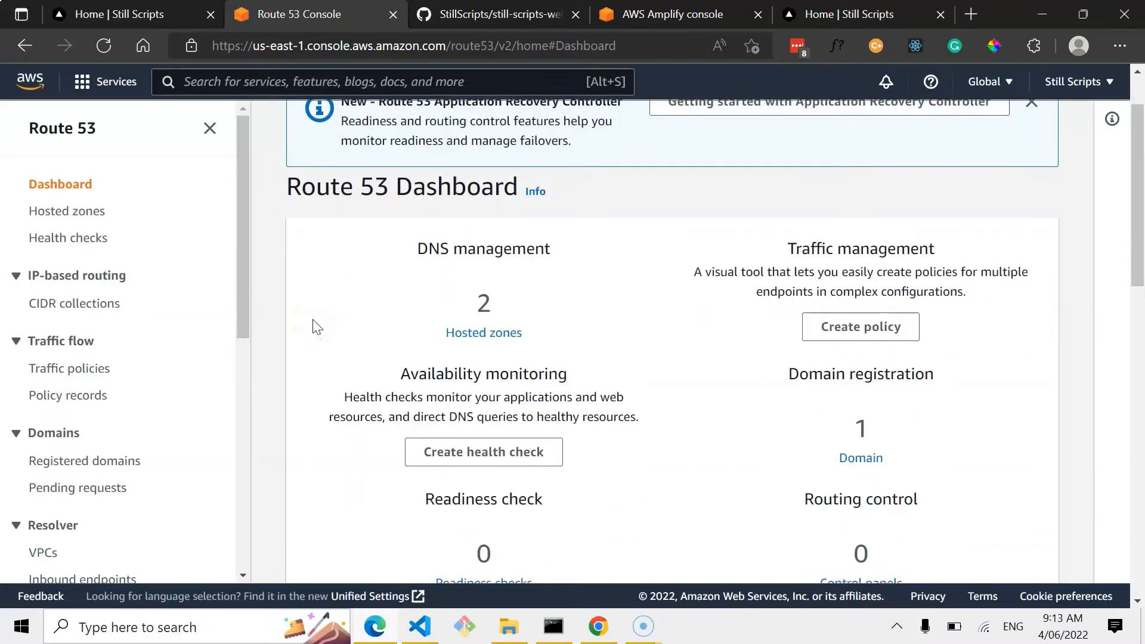
click(96, 465)
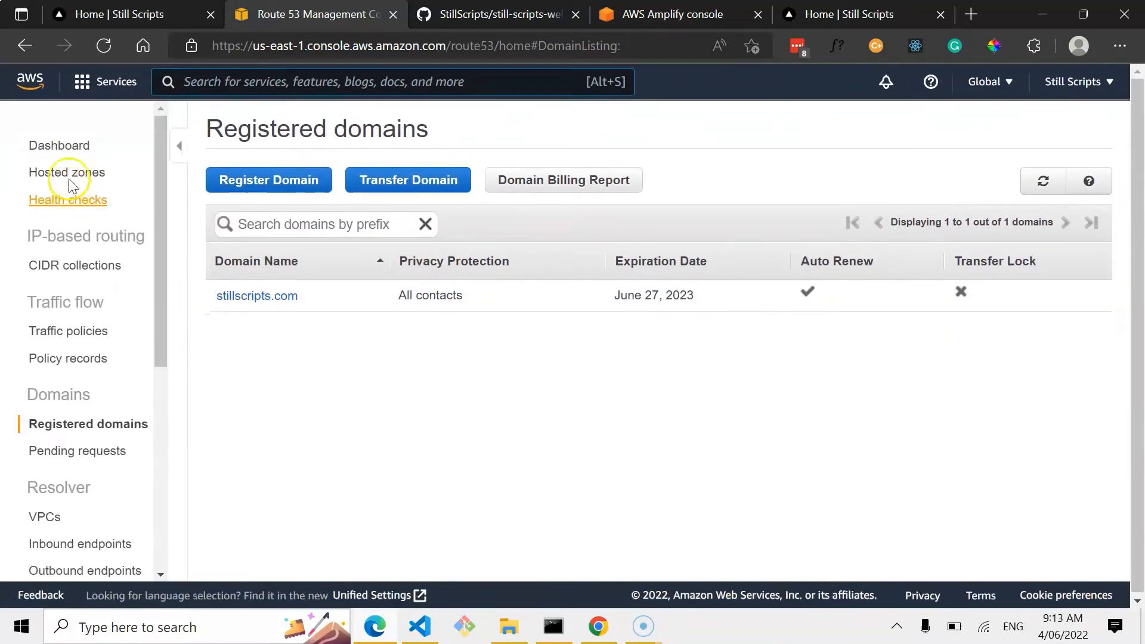
click(45, 178)
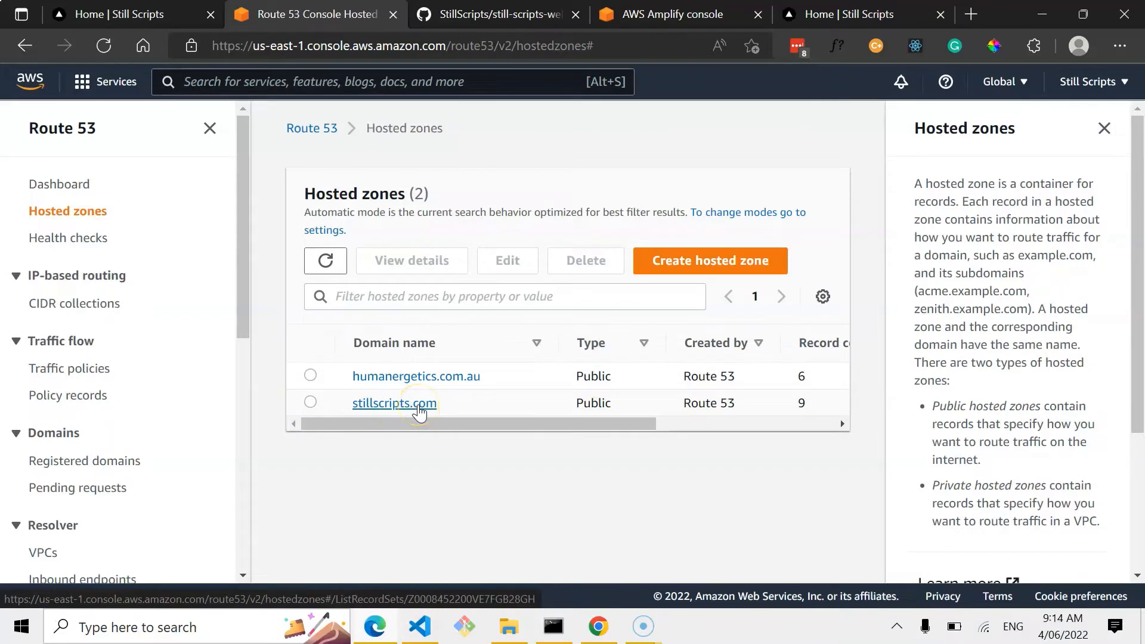
drag(529, 423, 337, 423)
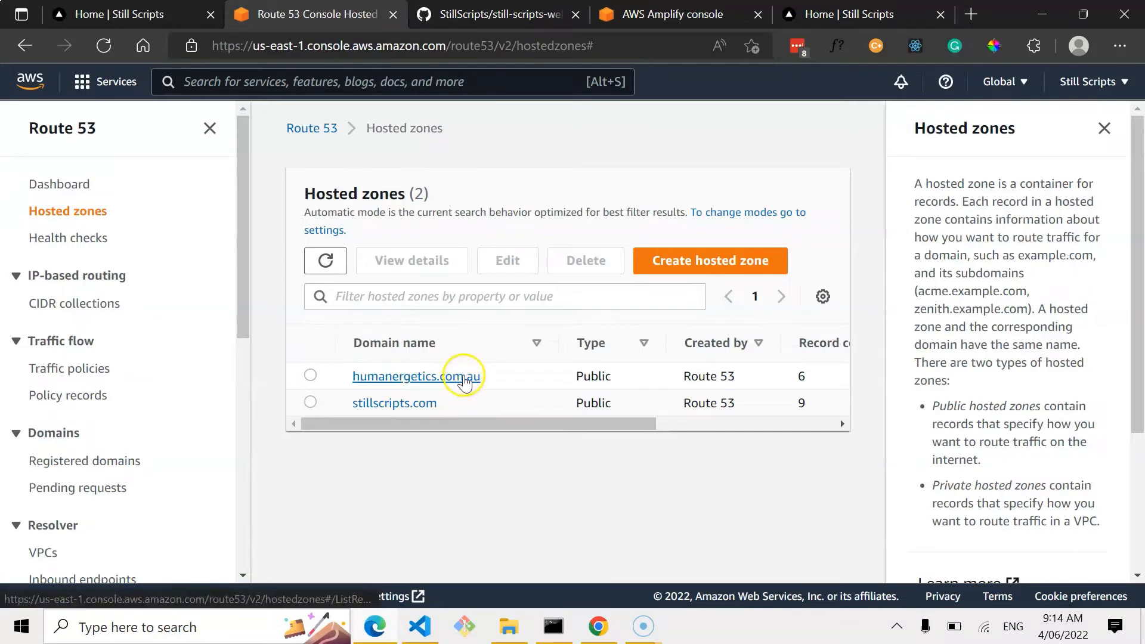
click(453, 410)
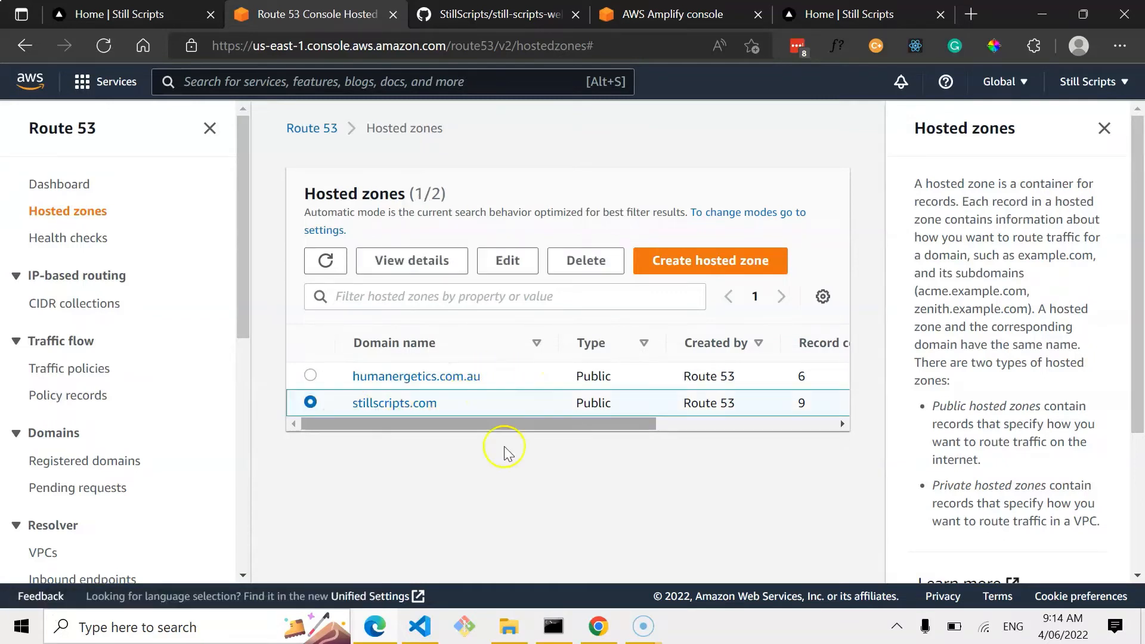
Create a public hosted zone with the domain name stillscripts.com.
click(712, 262)
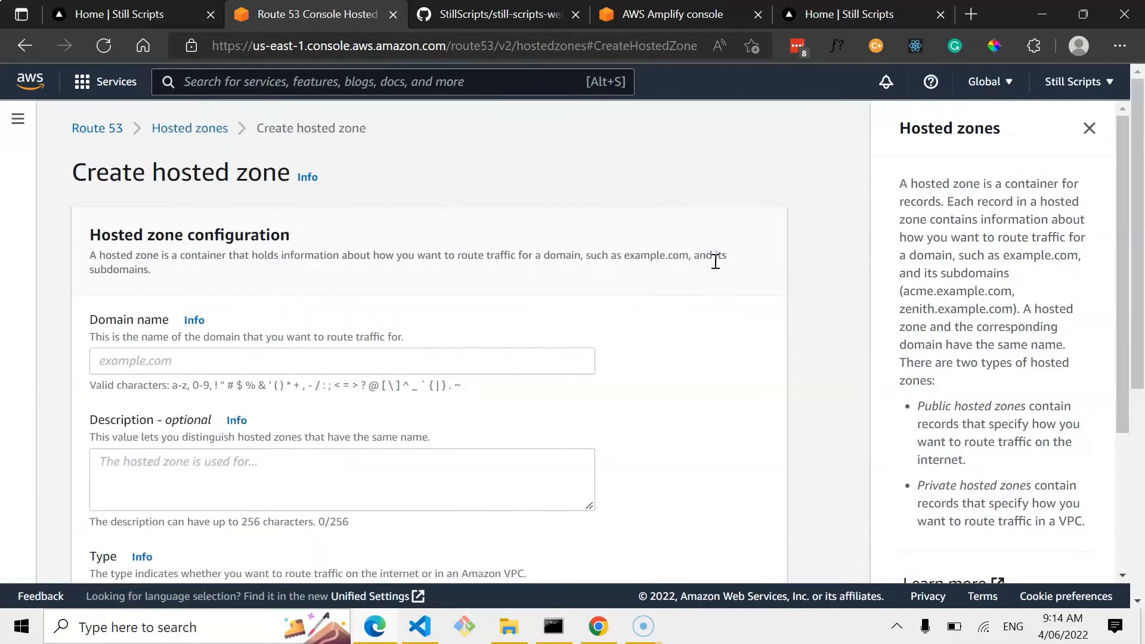
scroll(382, 298, down, 1)
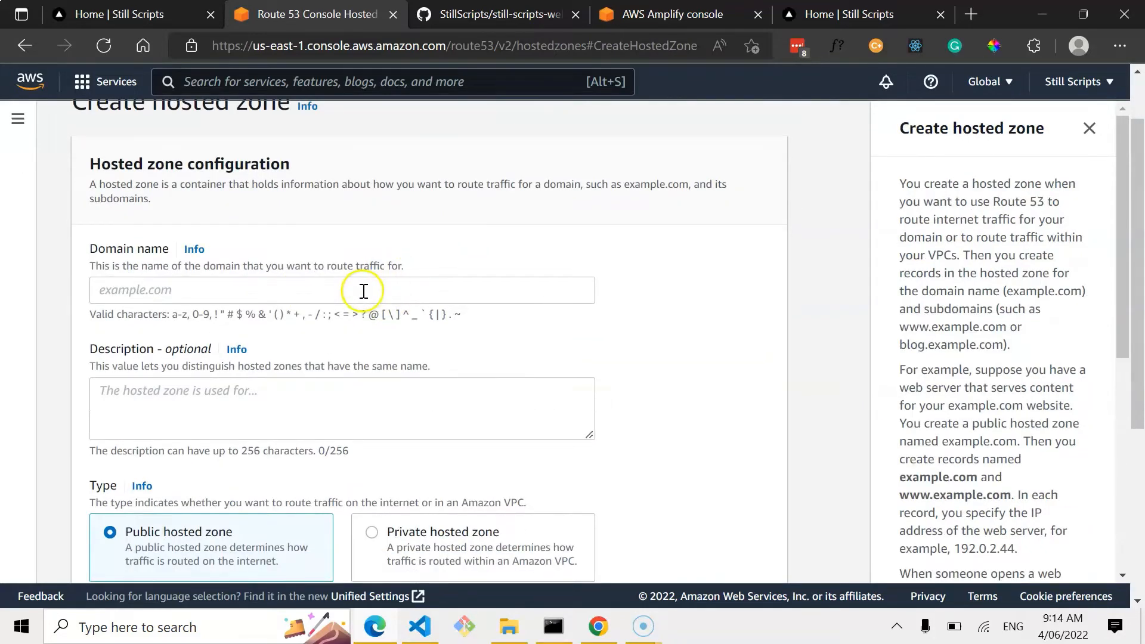
click(363, 290)
text(stillscr)
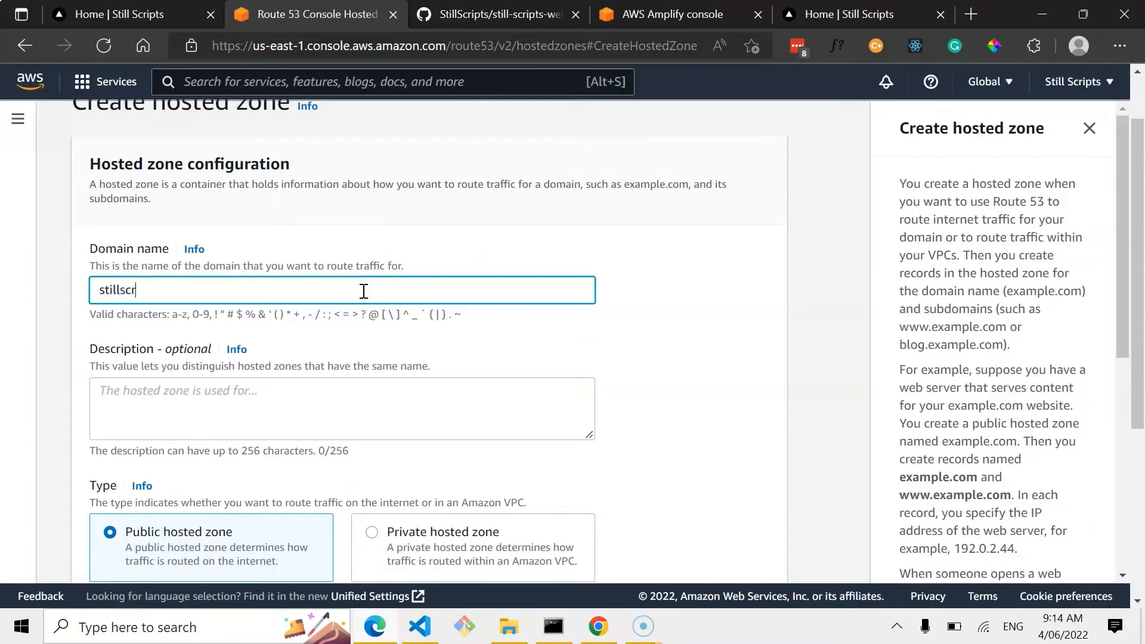
text(ipts.com)
click(294, 396)
scroll(385, 408, down, 3)
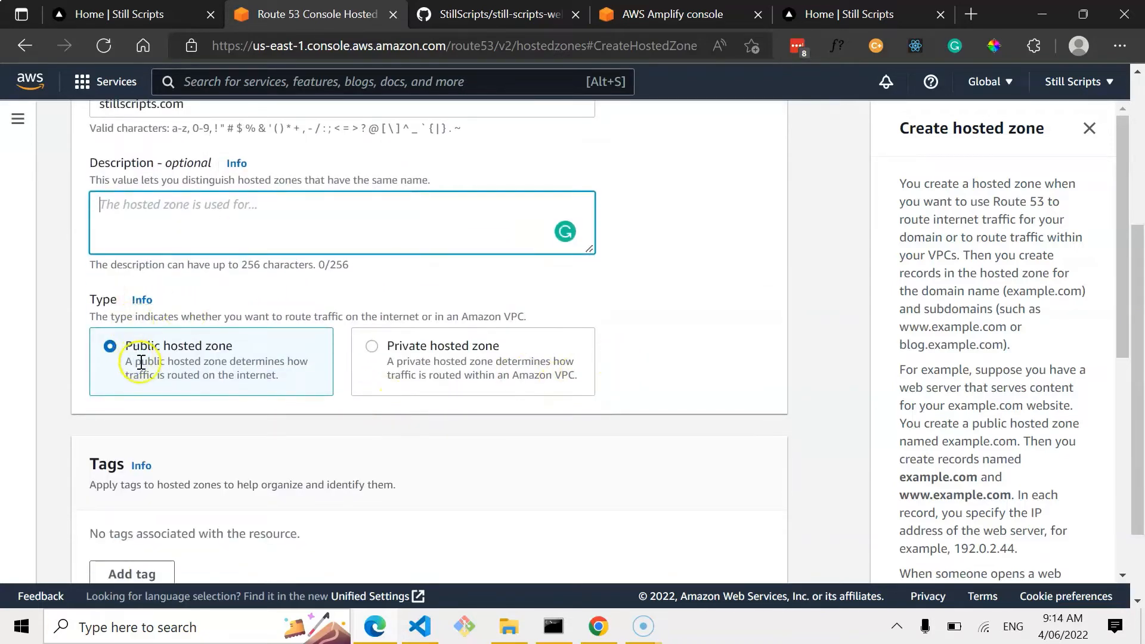
scroll(149, 367, down, 2)
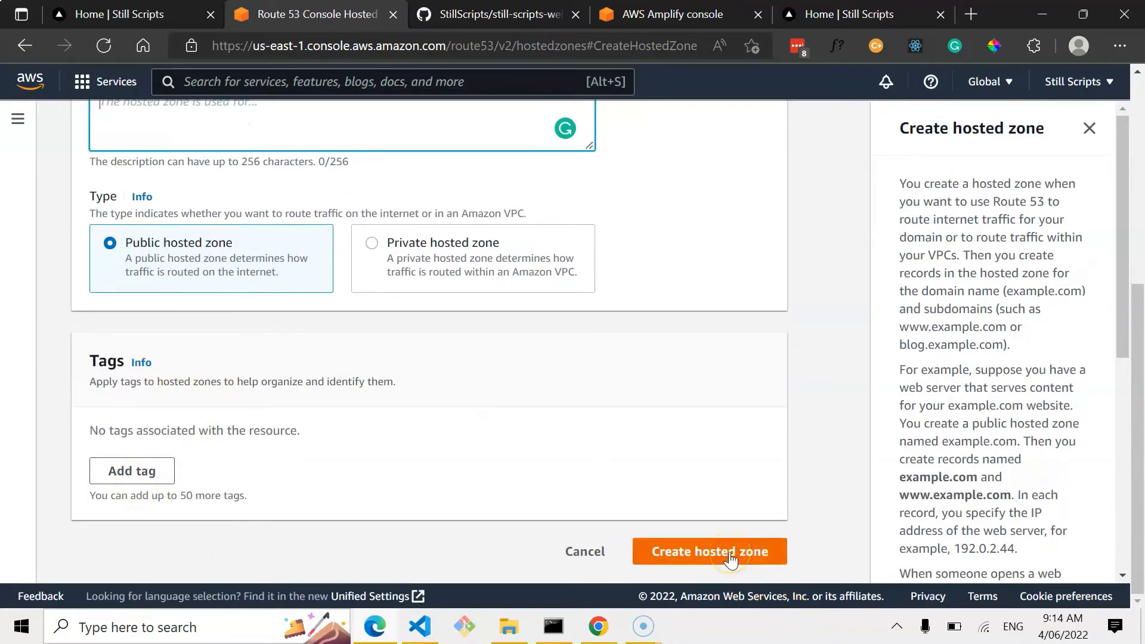
click(576, 555)
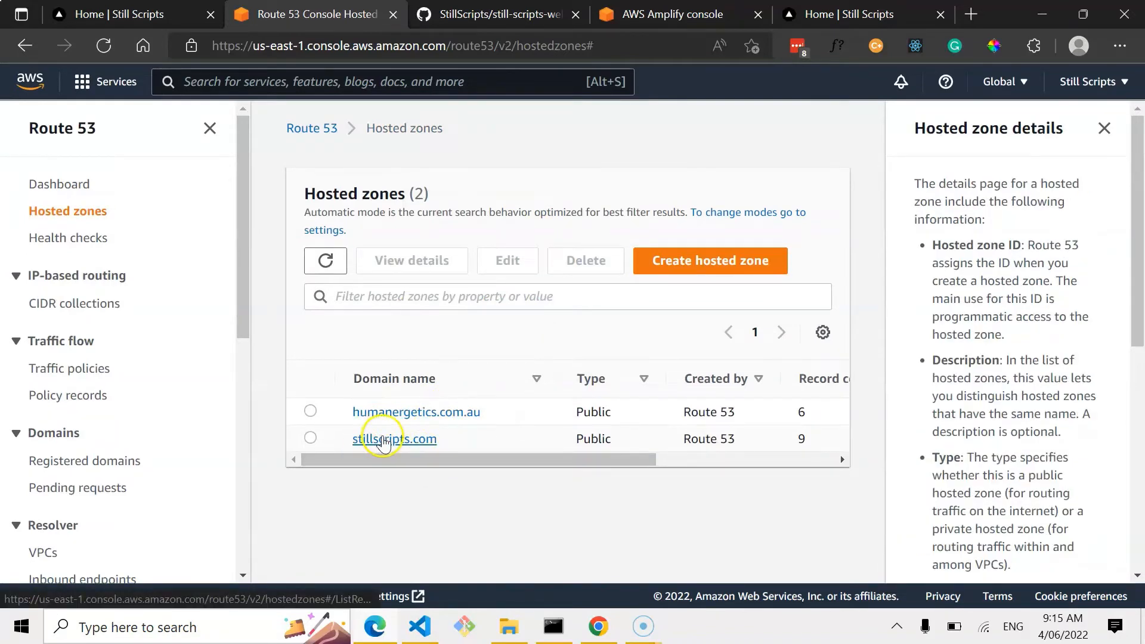
Back in Amplify Domain management, add the stillscripts.com root domain and configure it.
click(659, 12)
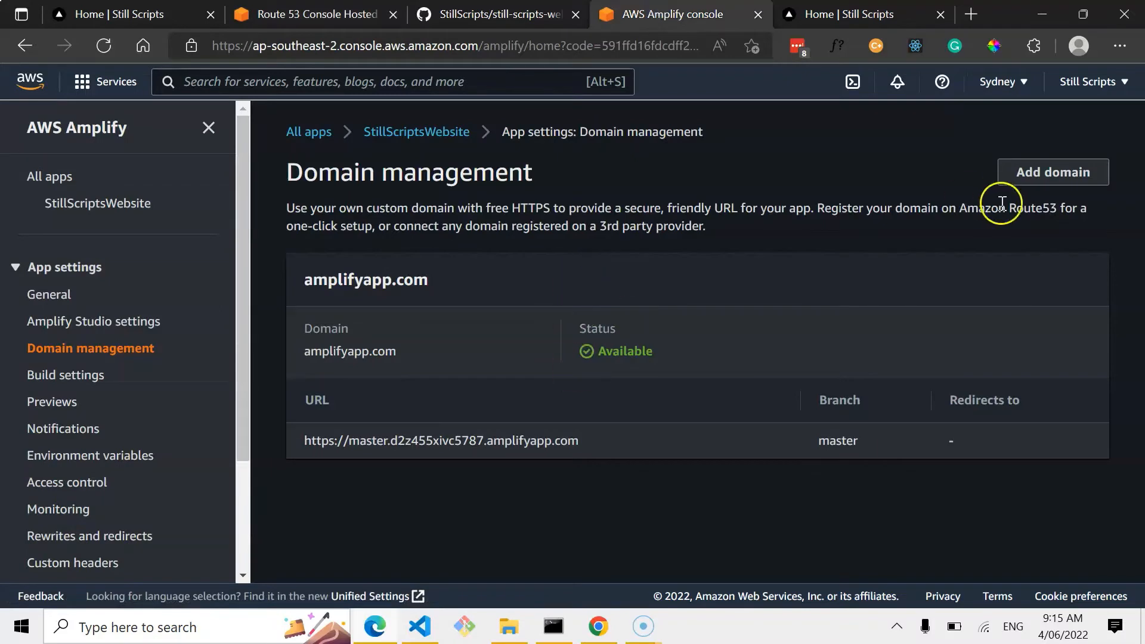
click(1039, 173)
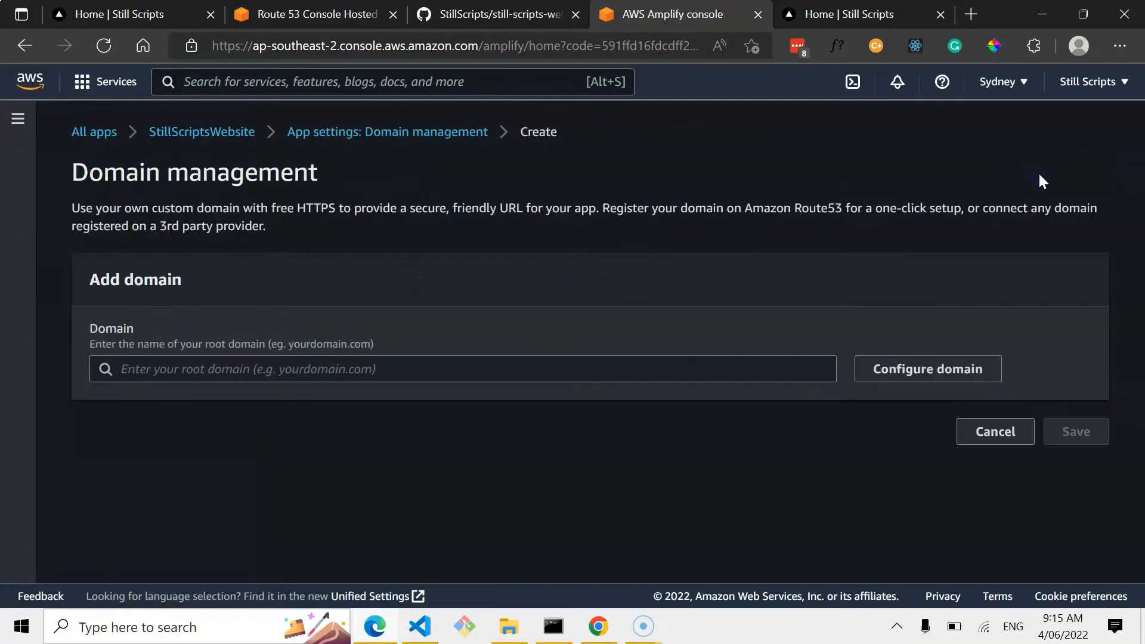
click(569, 367)
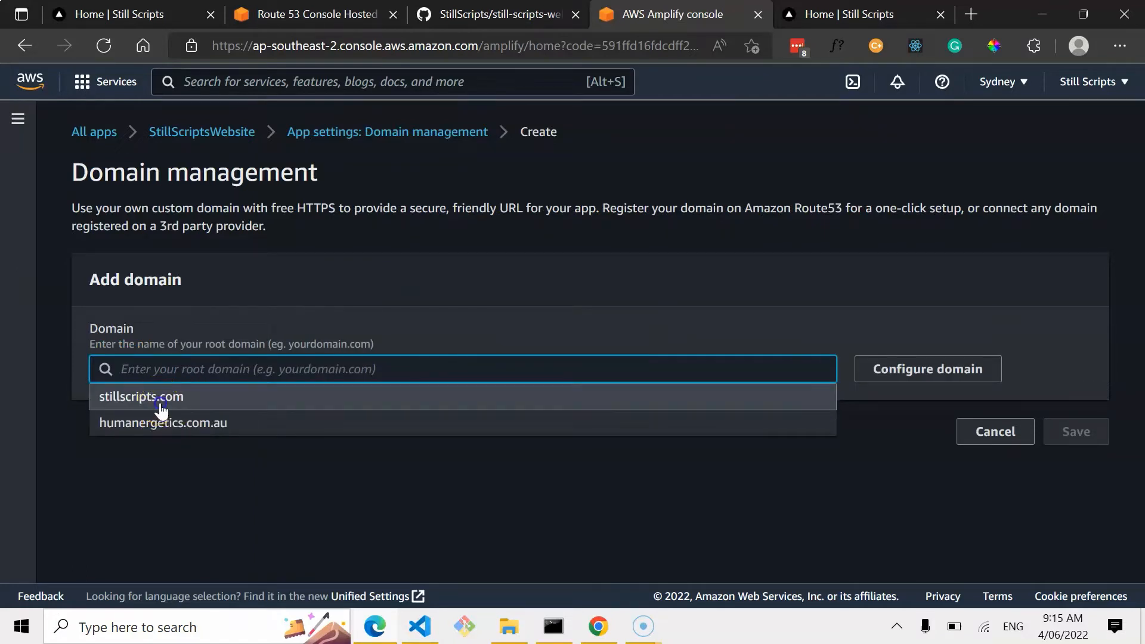
click(161, 405)
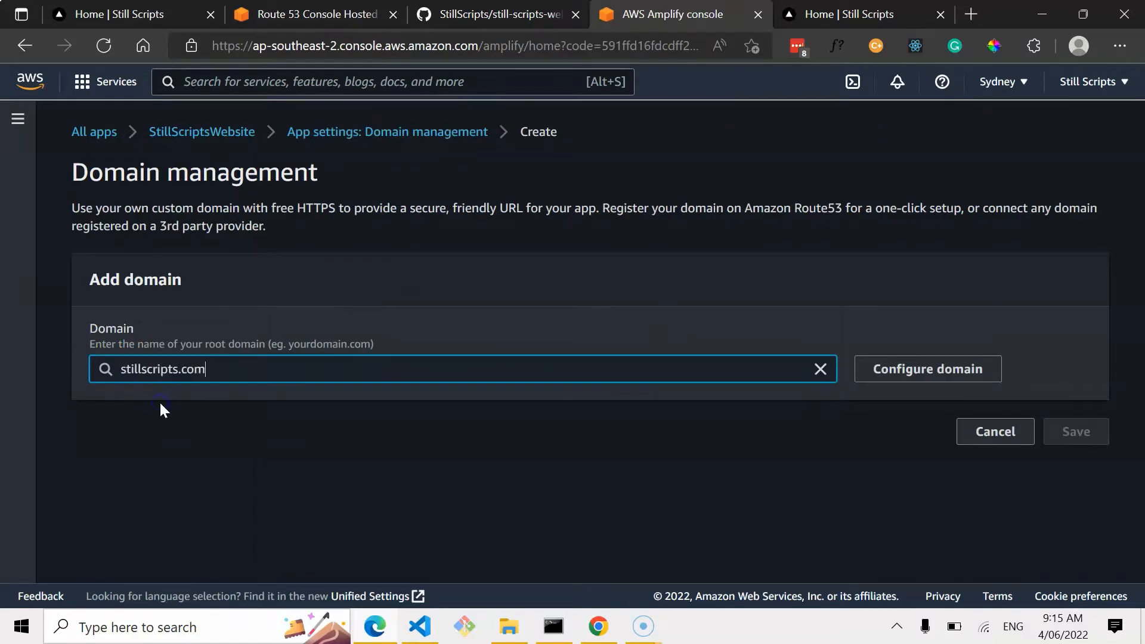
click(926, 364)
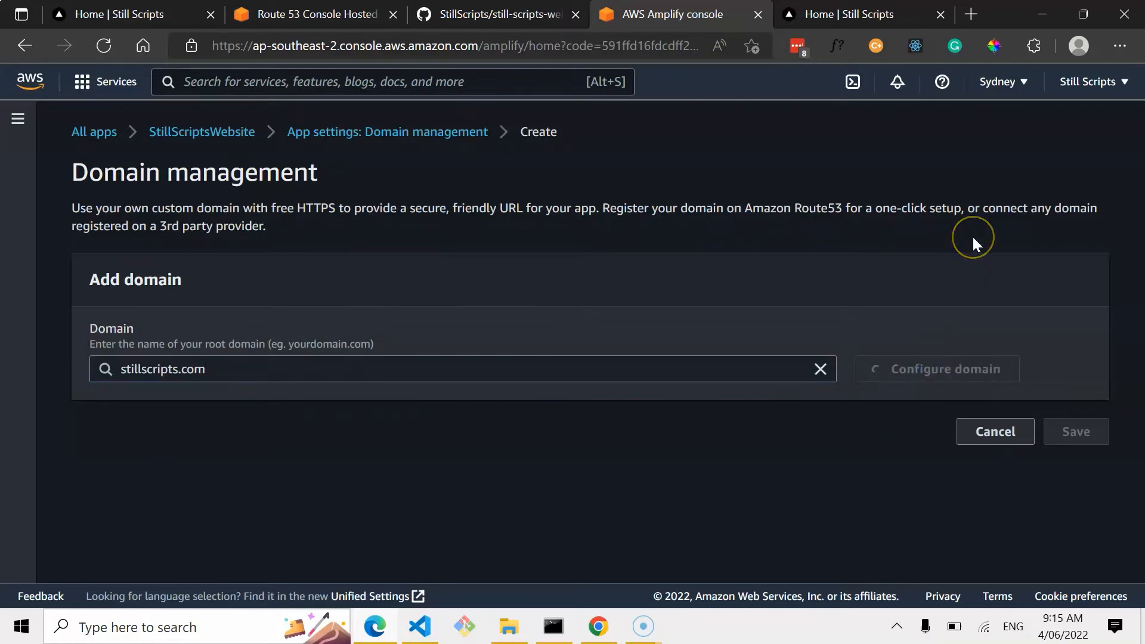
Save the stillscripts.com domain with the root and www subdomains on the master branch and the root-to-www redirect.
scroll(580, 363, down, 2)
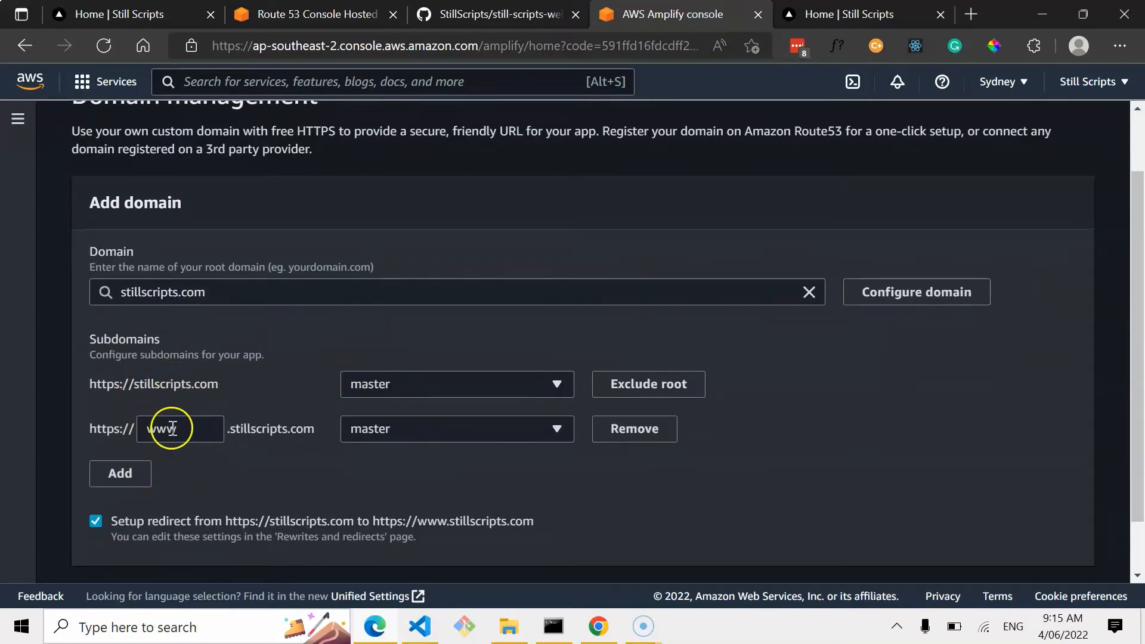
scroll(277, 468, down, 1)
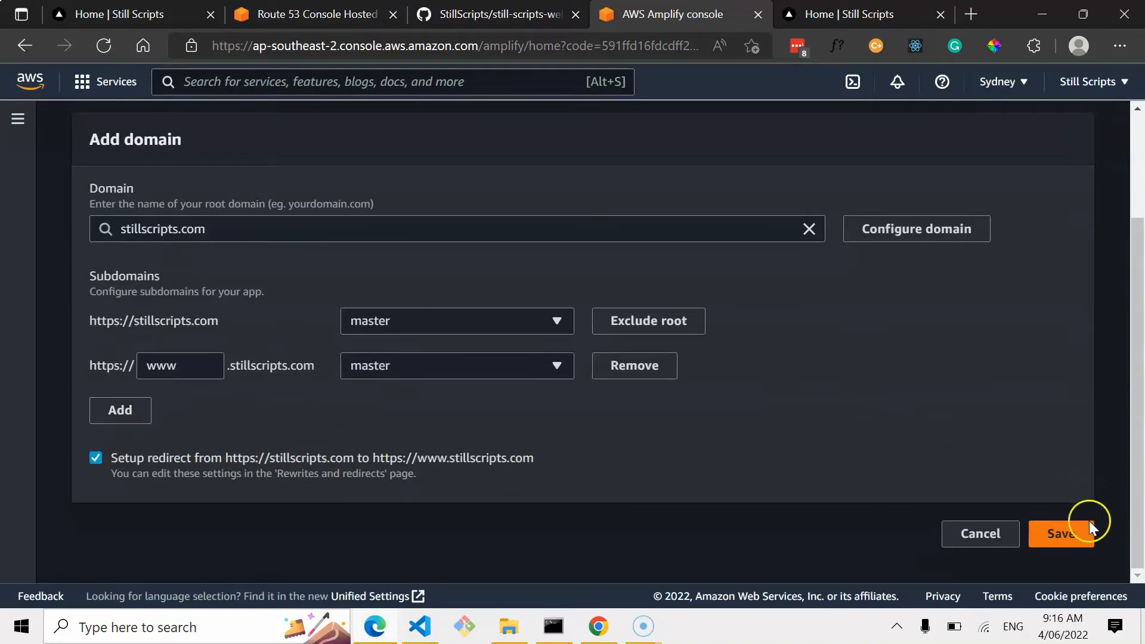
click(1075, 530)
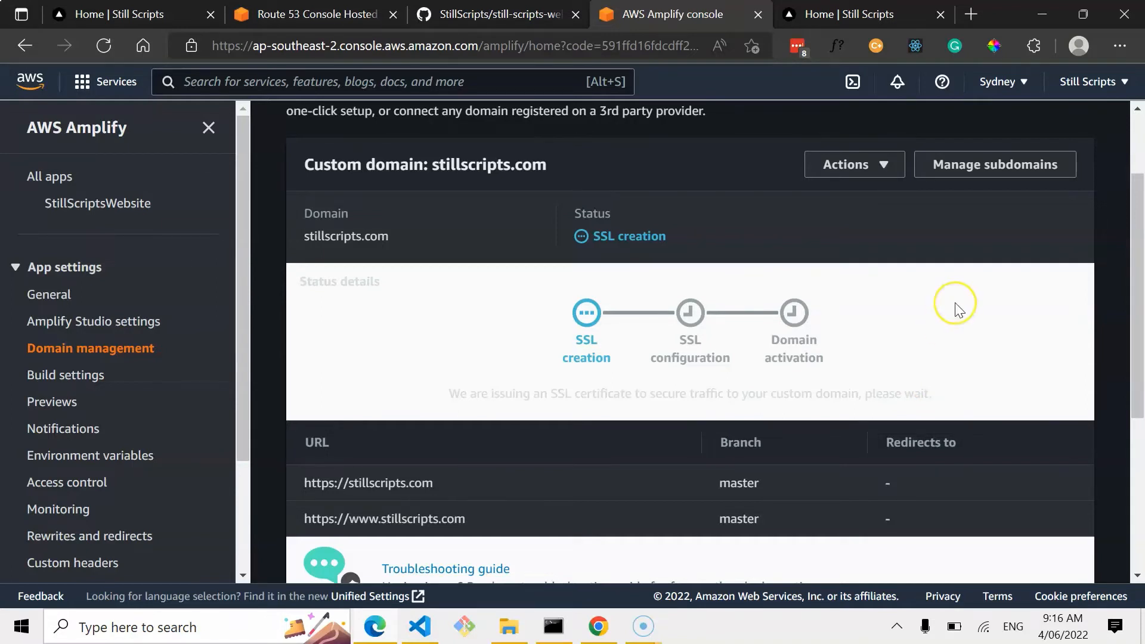
Monitor the custom domain's SSL and activation progress and review the deployed site on its amplifyapp.com URL.
scroll(954, 307, up, 1)
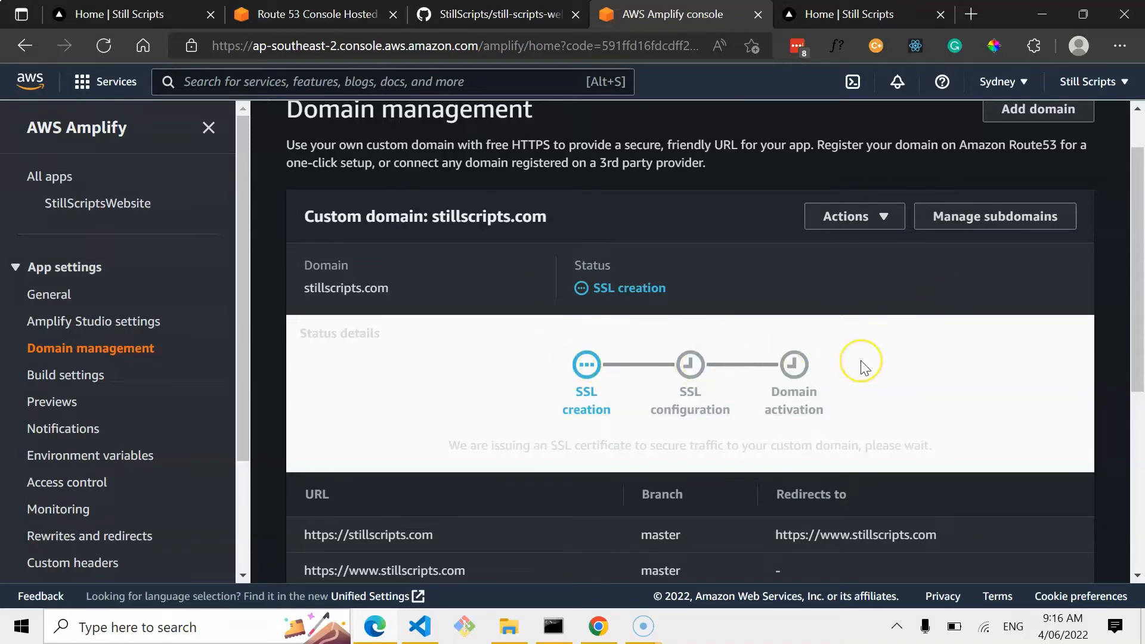
scroll(860, 361, up, 1)
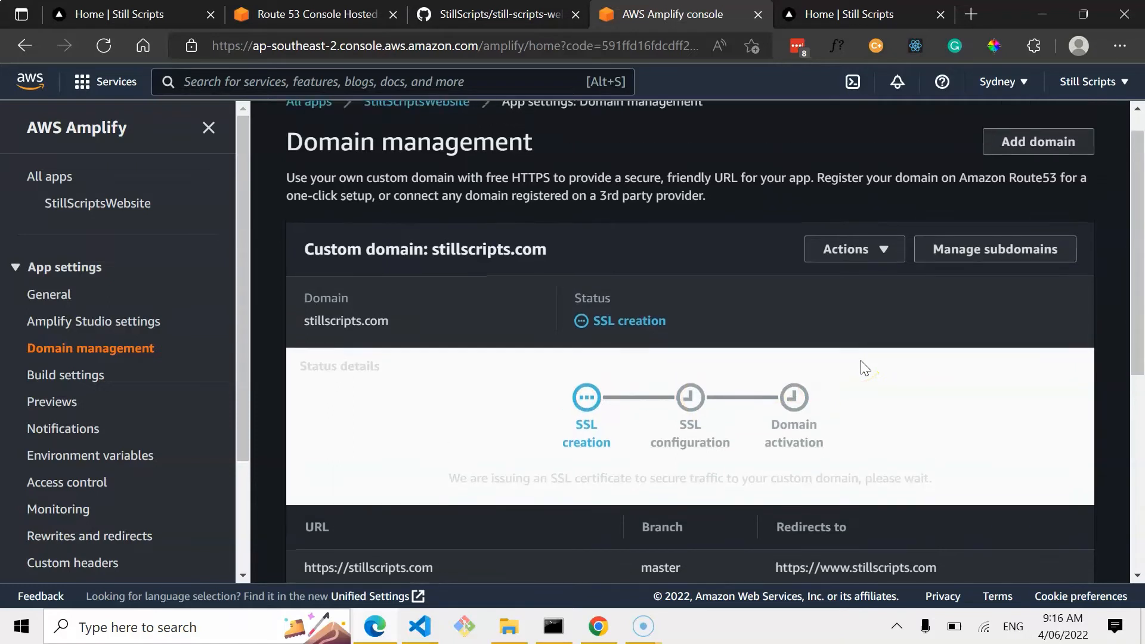
scroll(862, 367, up, 1)
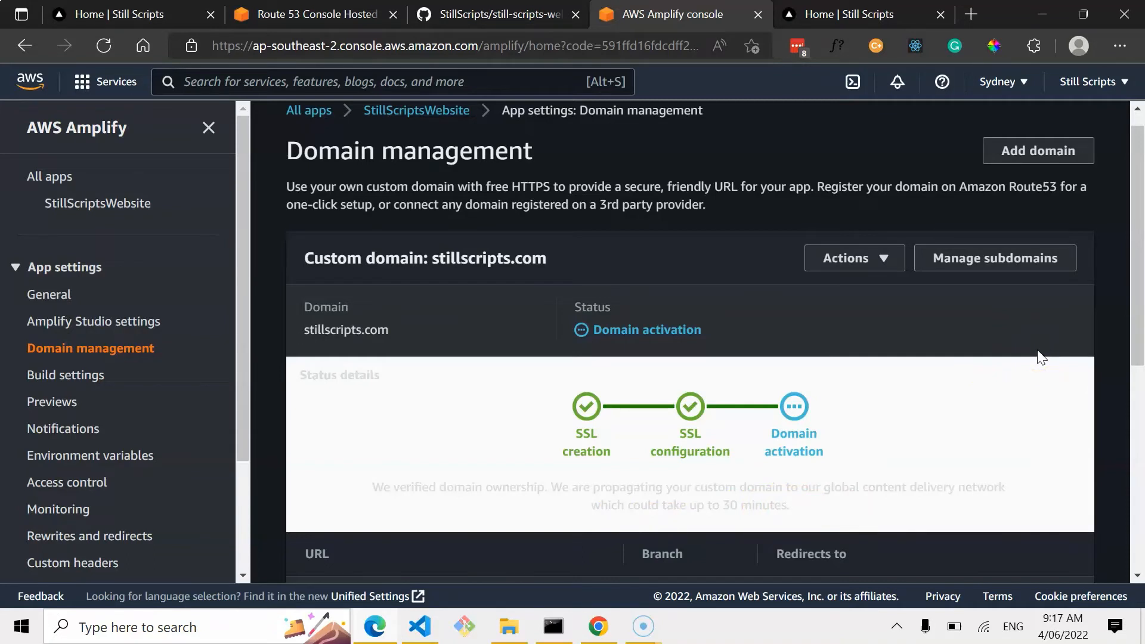
click(895, 15)
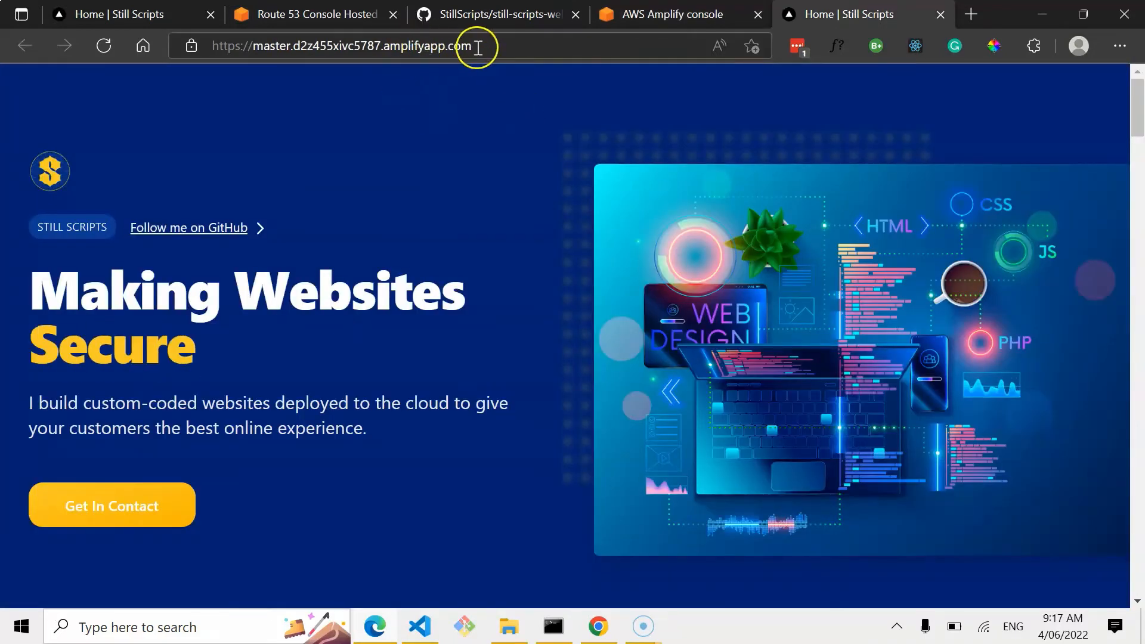
scroll(365, 224, down, 5)
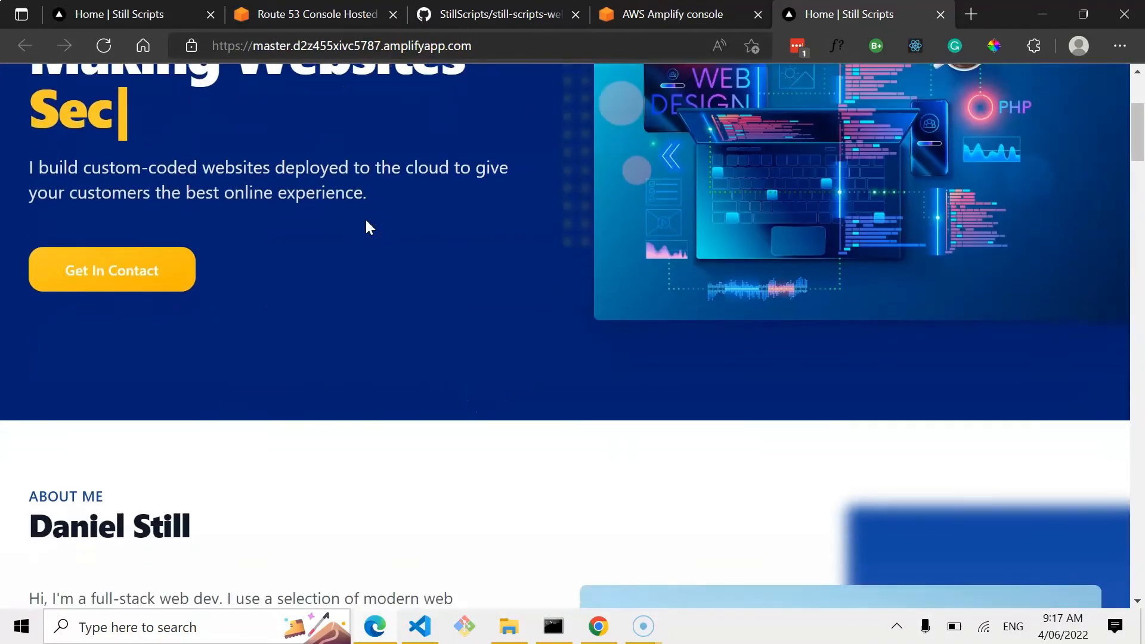
scroll(366, 225, up, 5)
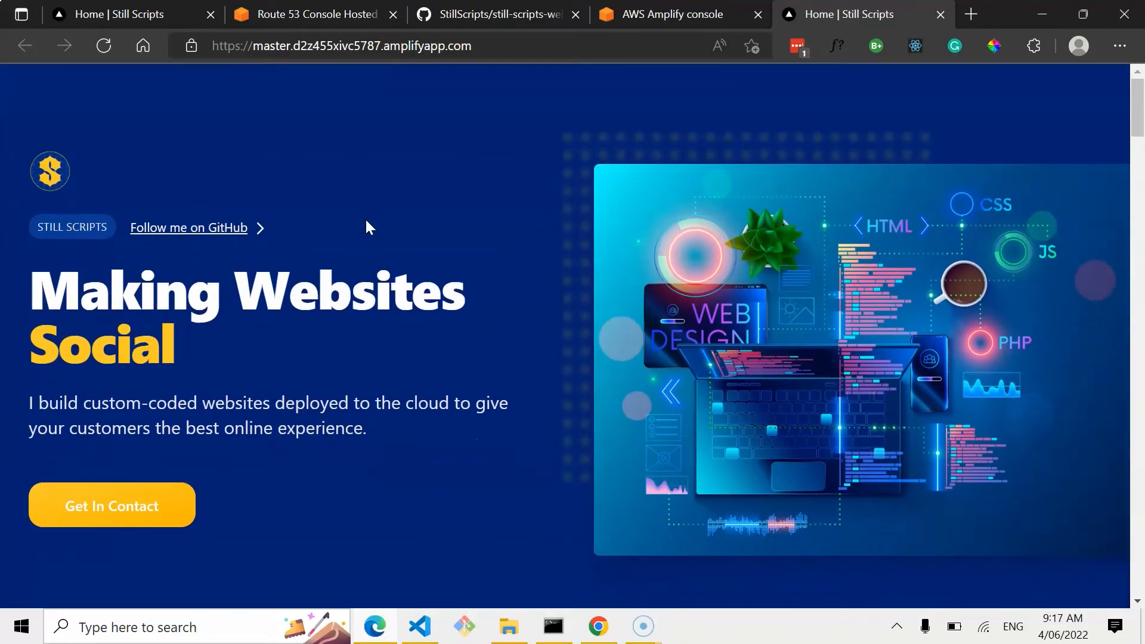
click(633, 14)
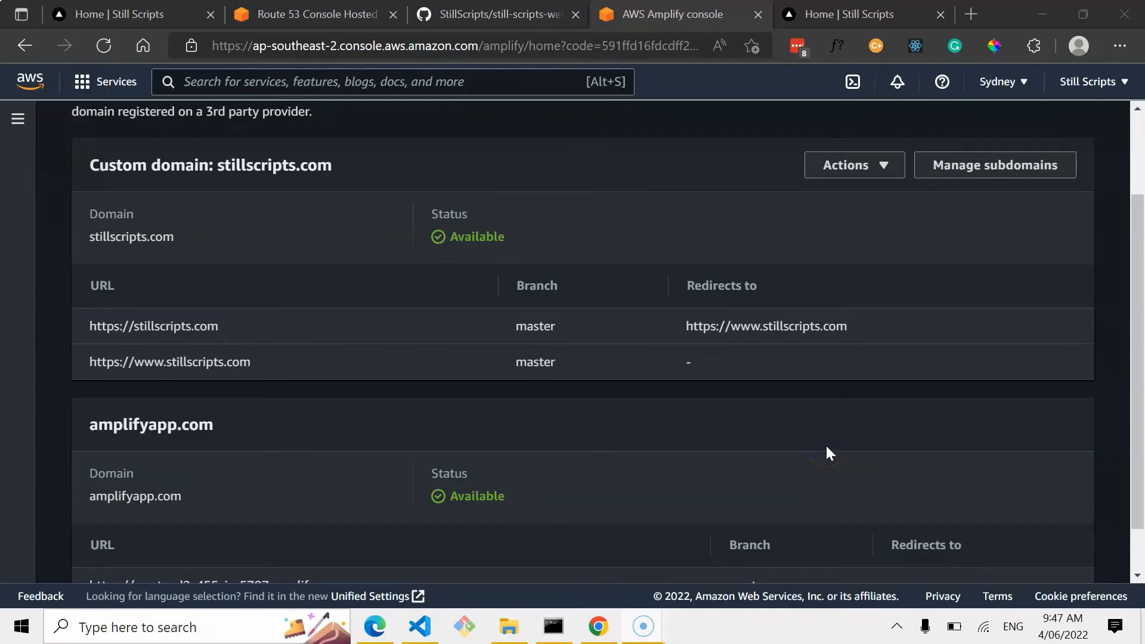
scroll(826, 447, up, 2)
scroll(827, 449, down, 2)
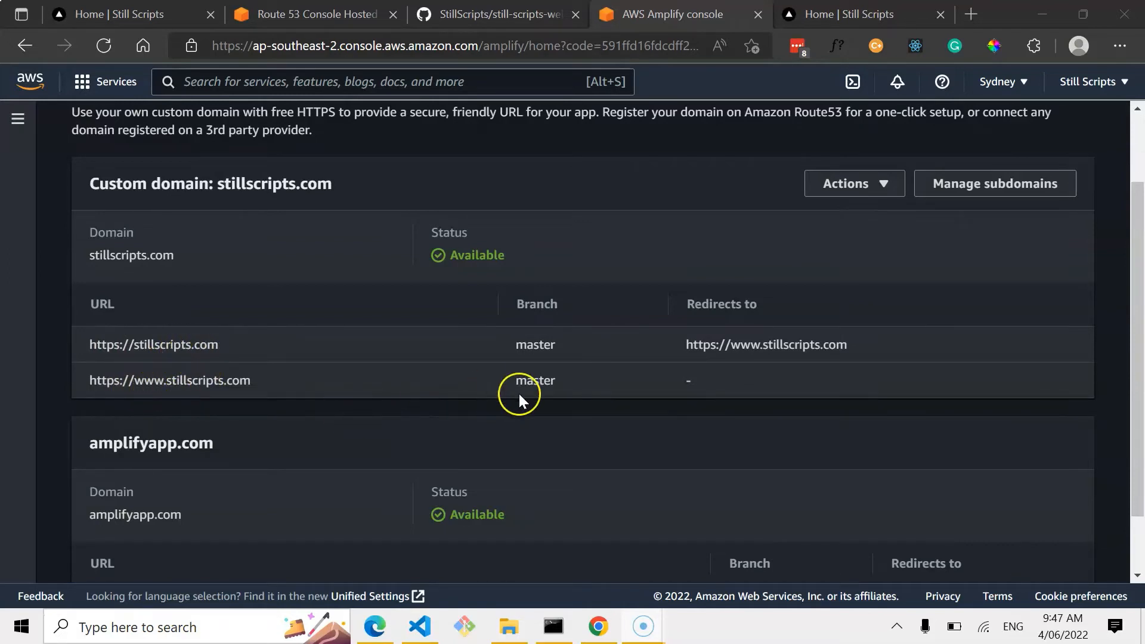
scroll(721, 385, down, 2)
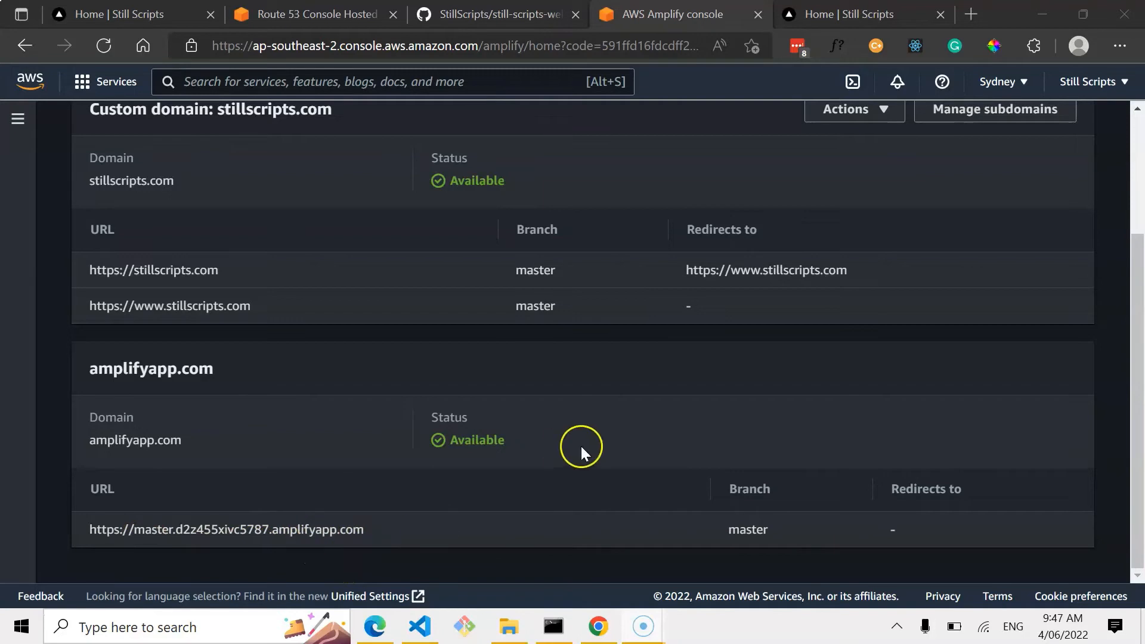
scroll(580, 446, up, 2)
drag(859, 381, 684, 377)
key(ctrl+c)
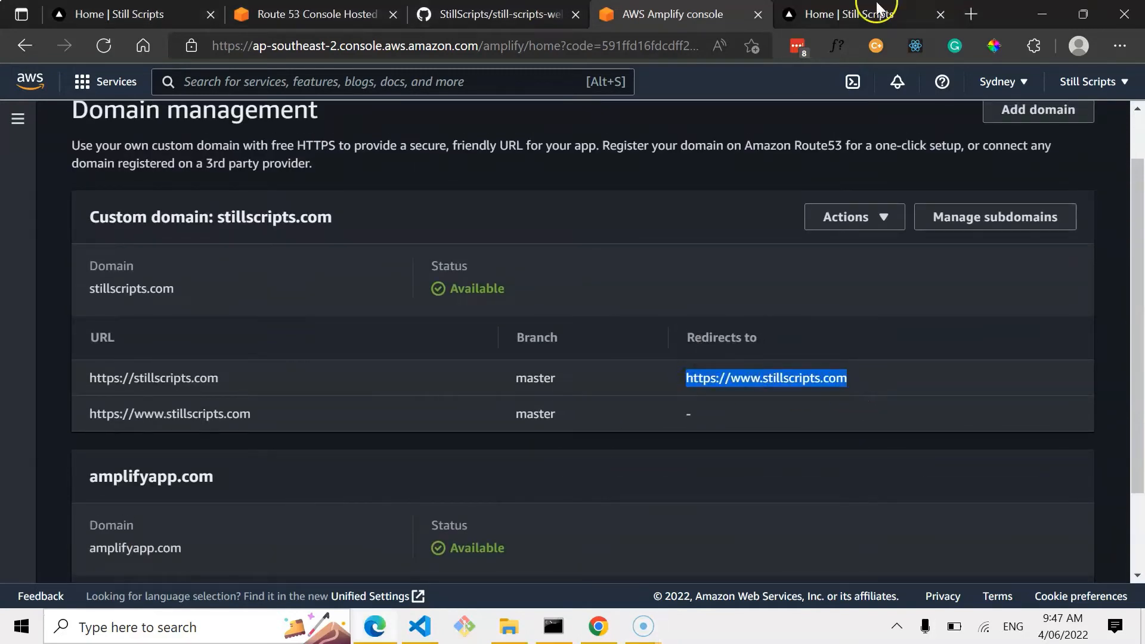
click(970, 13)
key(ctrl+v)
key(Return)
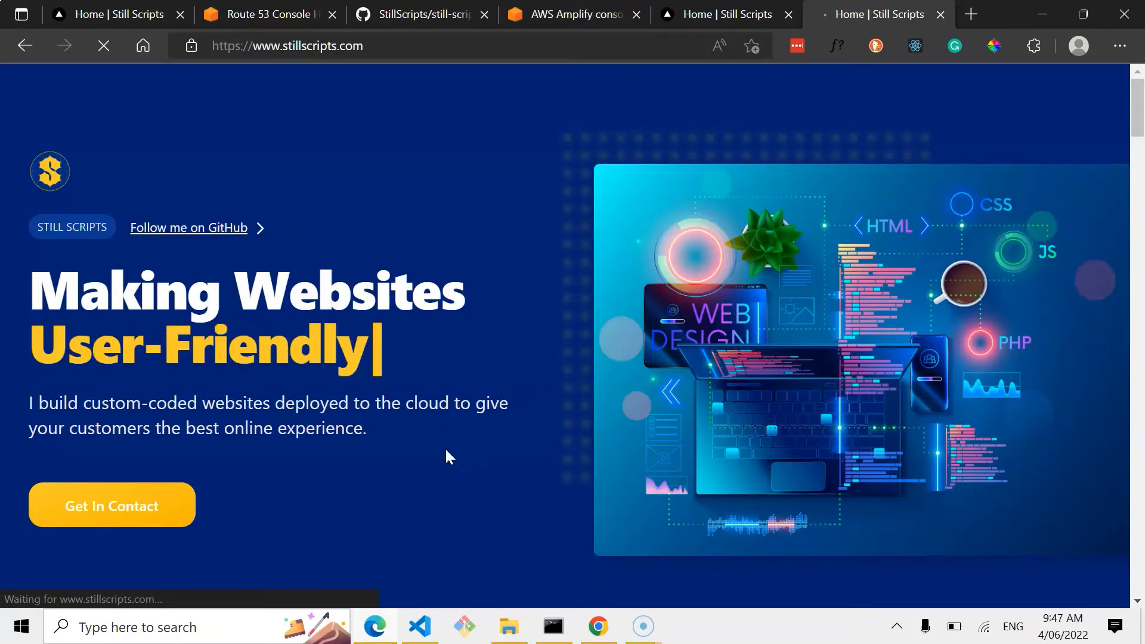
scroll(446, 451, down, 10)
scroll(447, 450, down, 15)
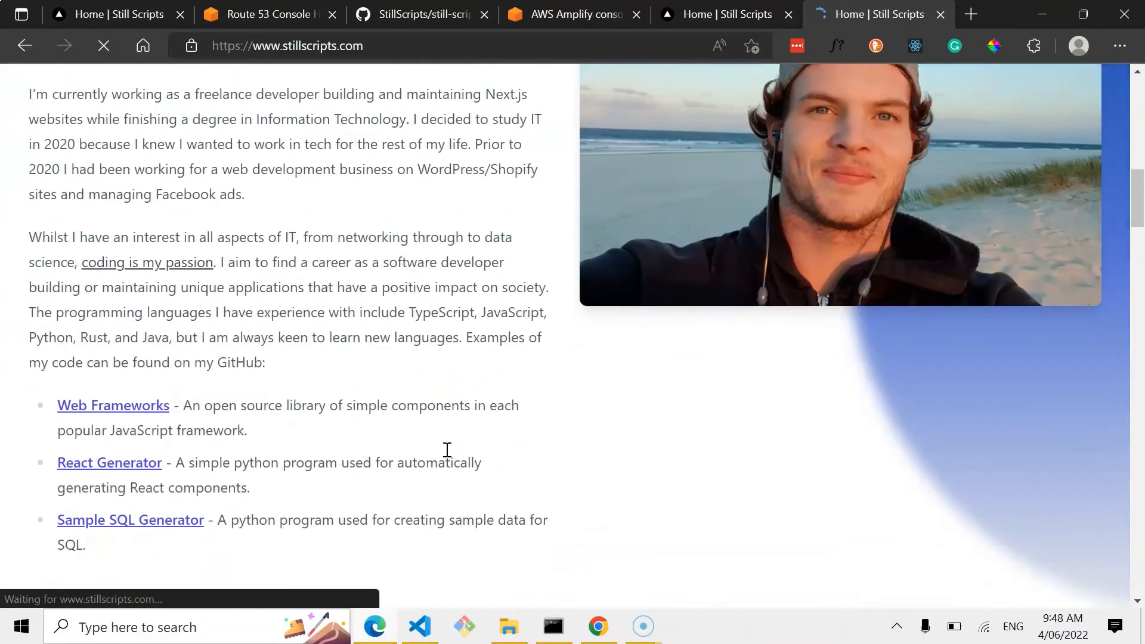
scroll(450, 456, down, 10)
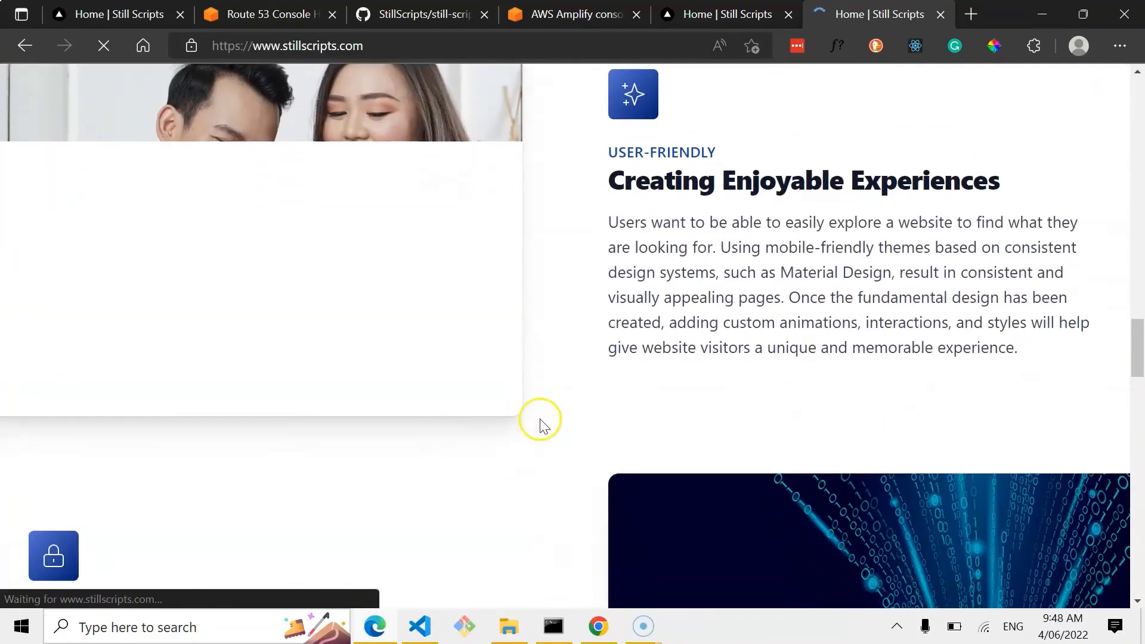
scroll(540, 423, down, 10)
scroll(544, 426, down, 15)
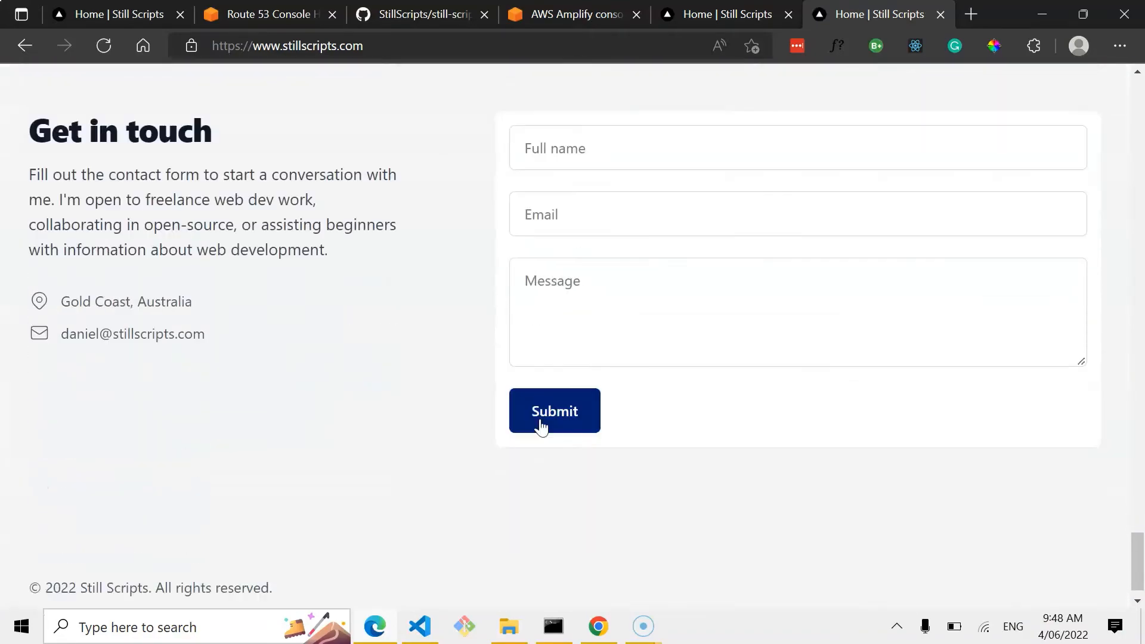
scroll(540, 427, up, 20)
scroll(536, 443, up, 20)
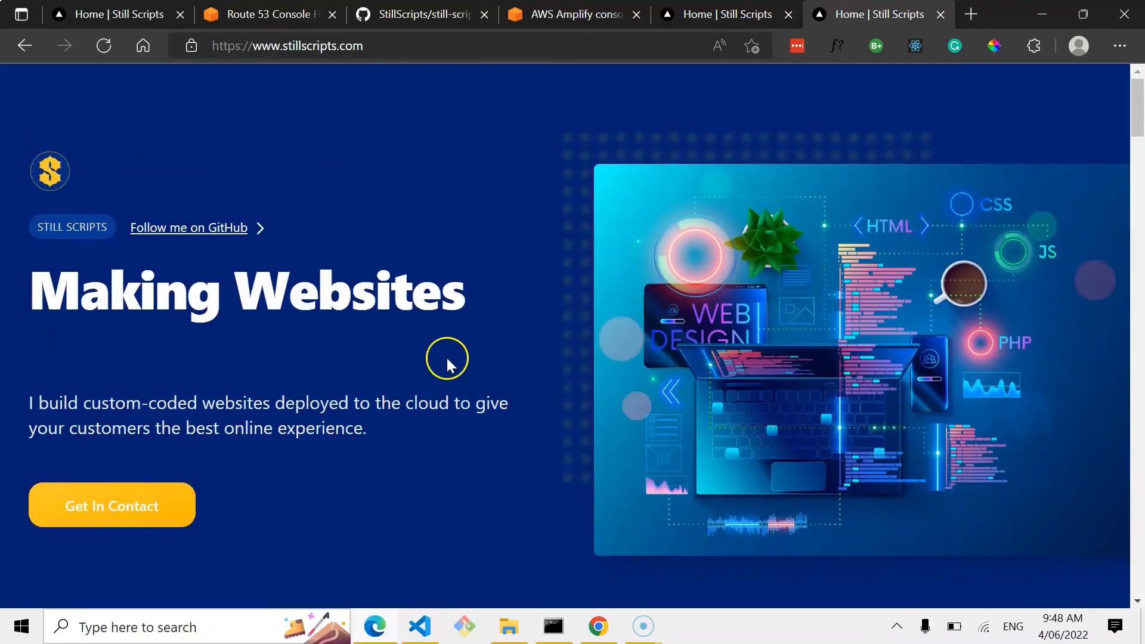
Open the site's banner image in a new tab to view its URL on stillscripts.com.
right_click(683, 225)
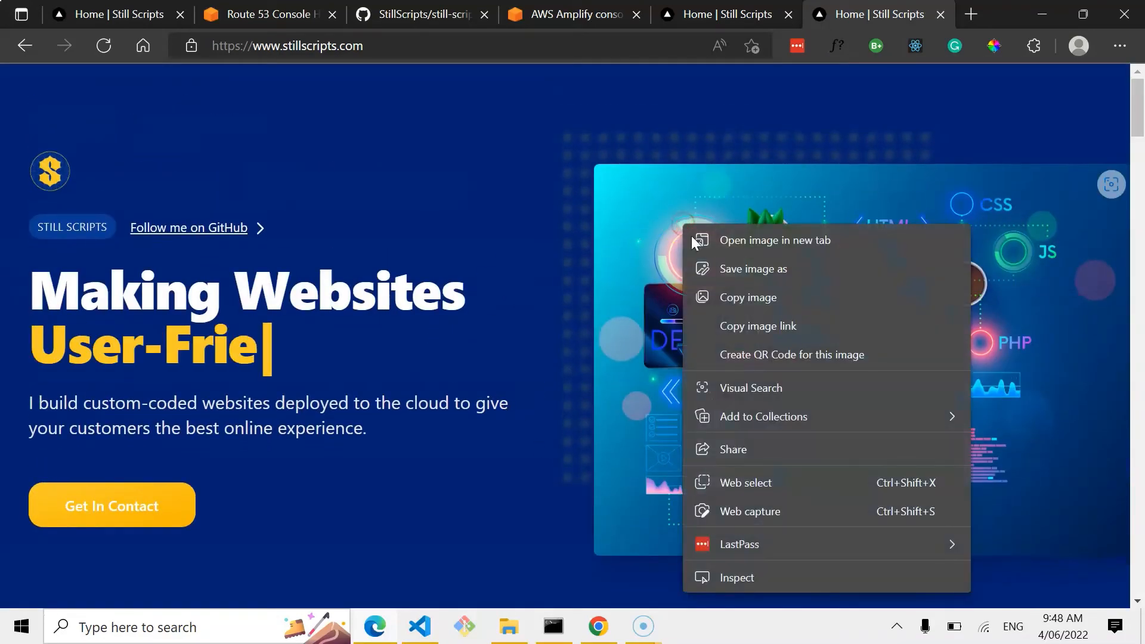
click(728, 239)
key(ctrl+Tab)
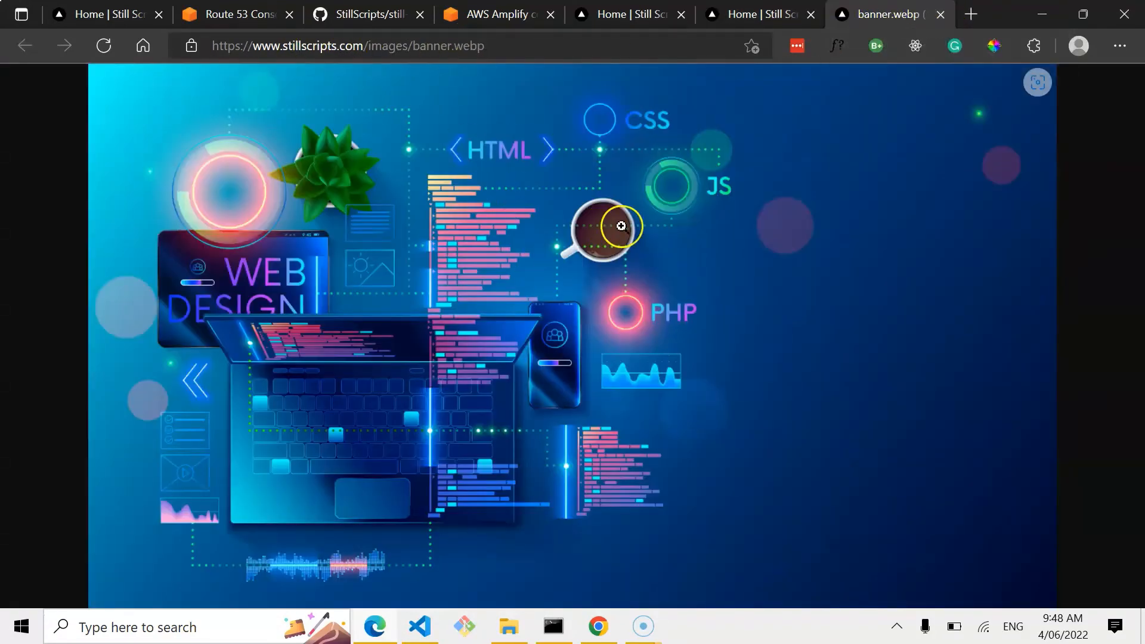
Search the web for cloudfront in a new tab.
click(970, 15)
text(cloud)
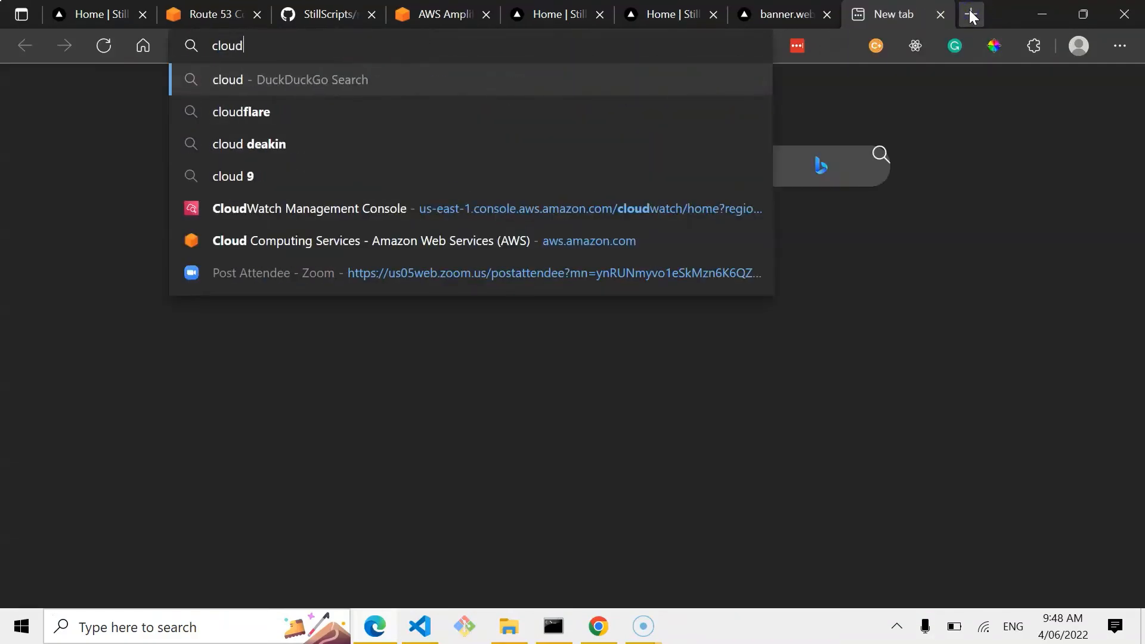
text(front)
key(Return)
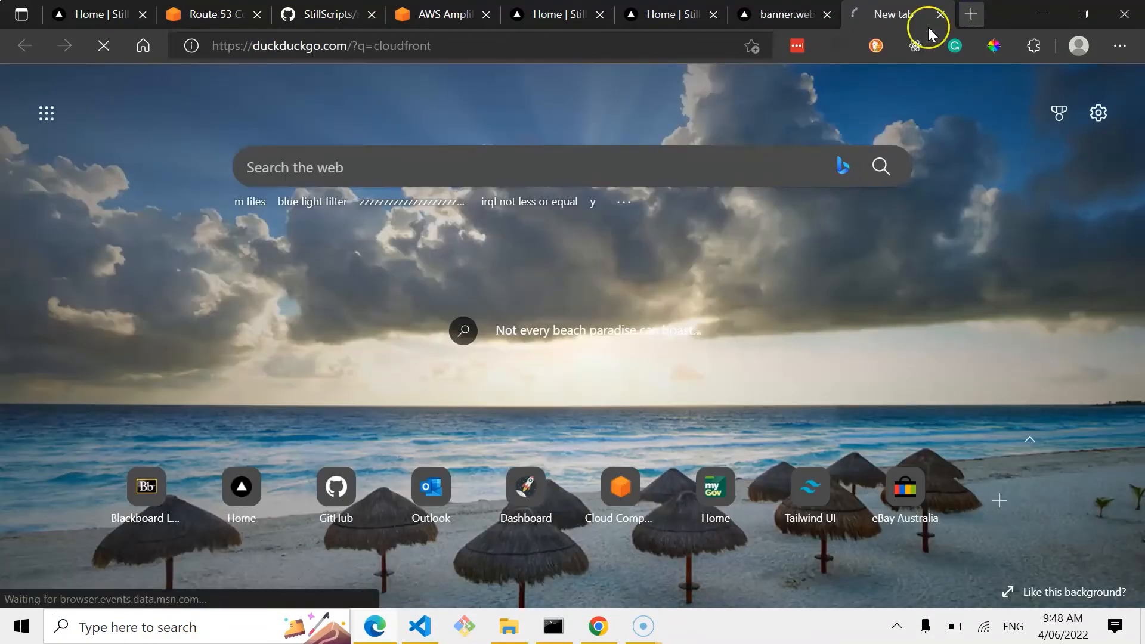
click(690, 10)
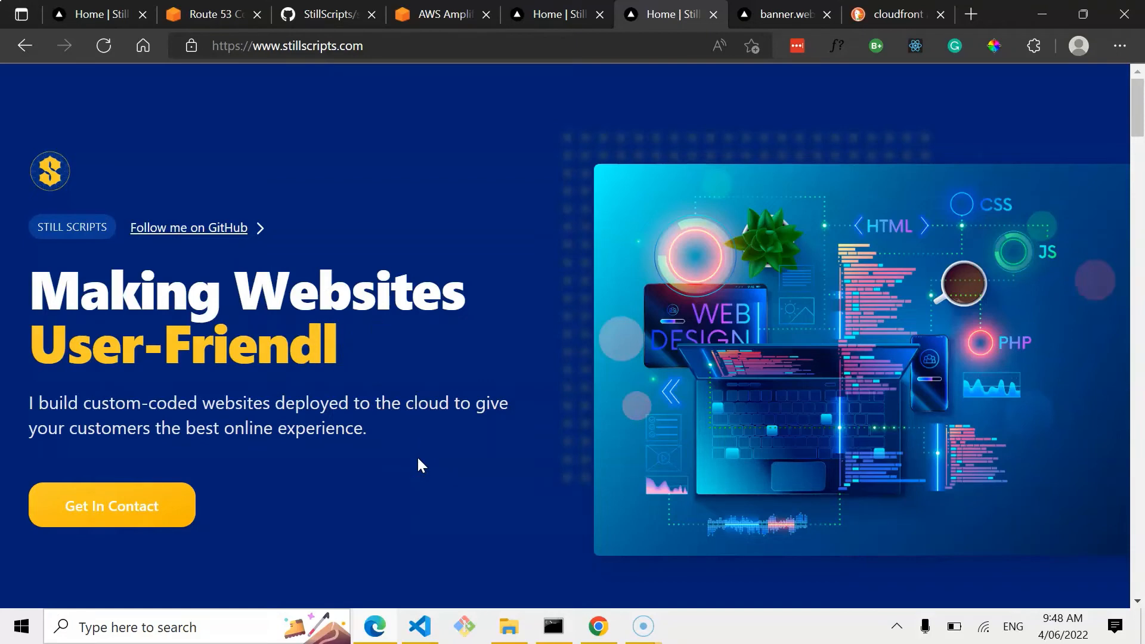
click(460, 401)
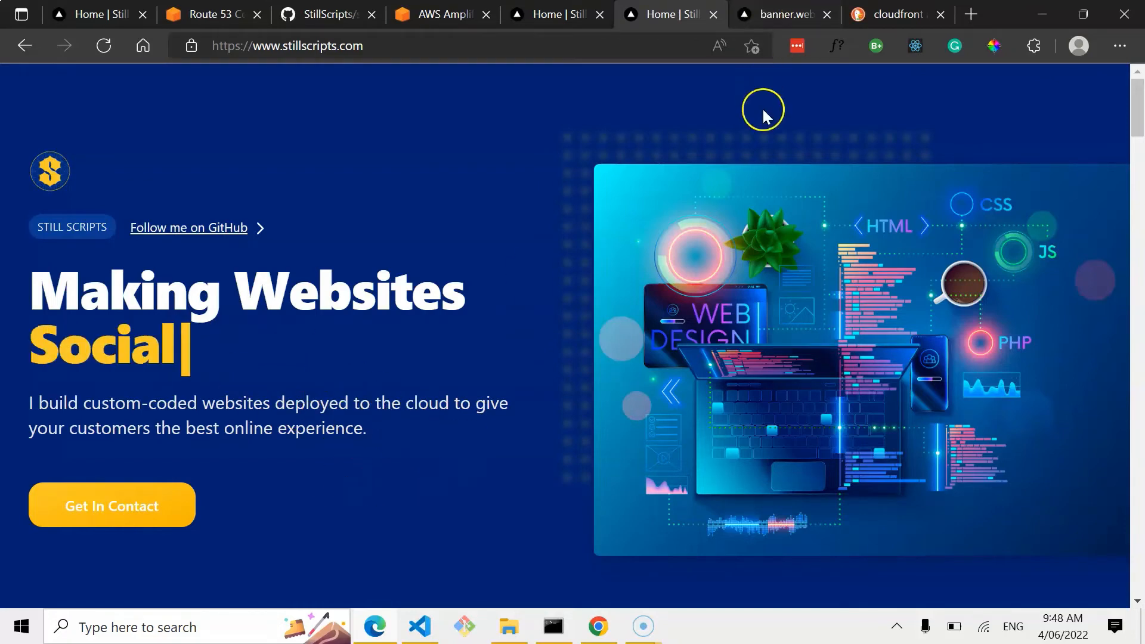
scroll(615, 306, down, 1)
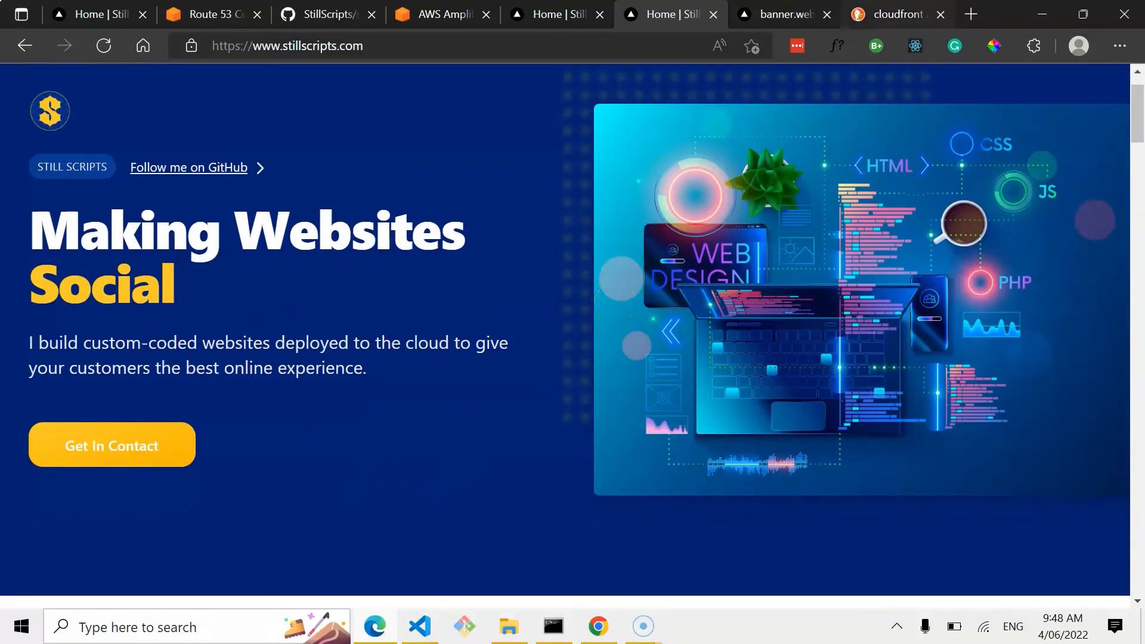
Open the Amazon CloudFront product page from the cloudfront search results.
click(896, 15)
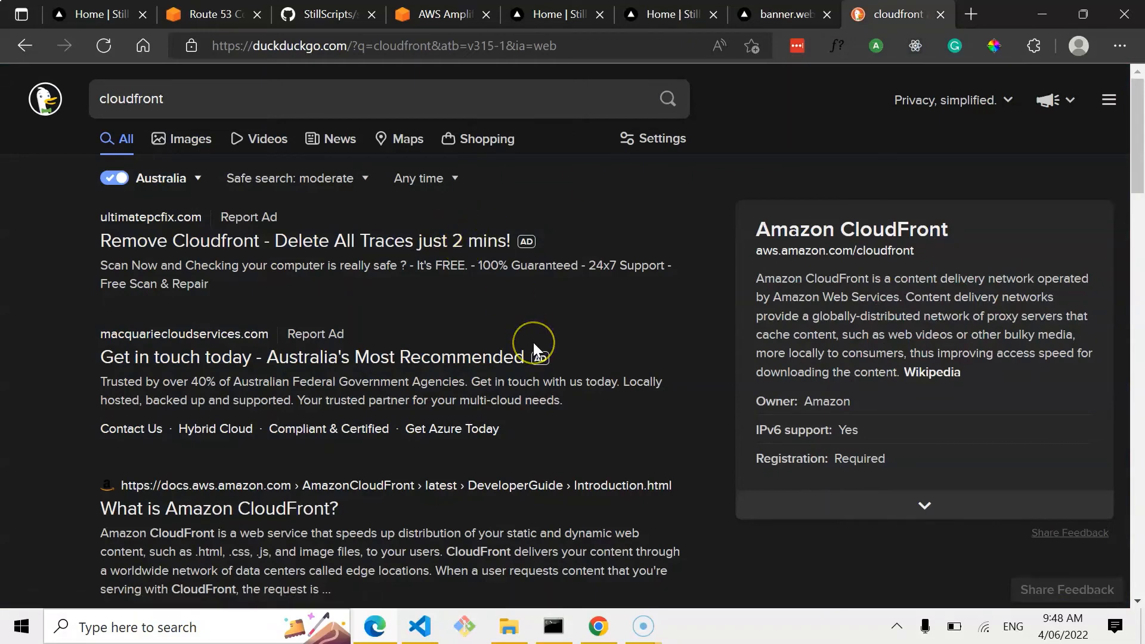
scroll(533, 342, down, 1)
scroll(614, 491, down, 1)
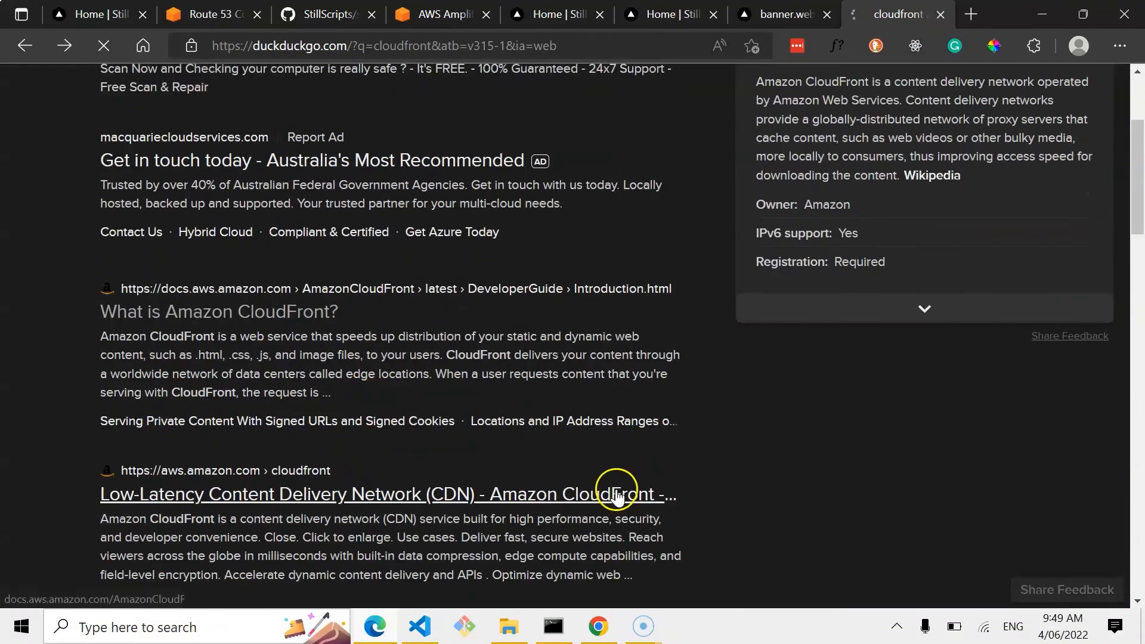
click(613, 492)
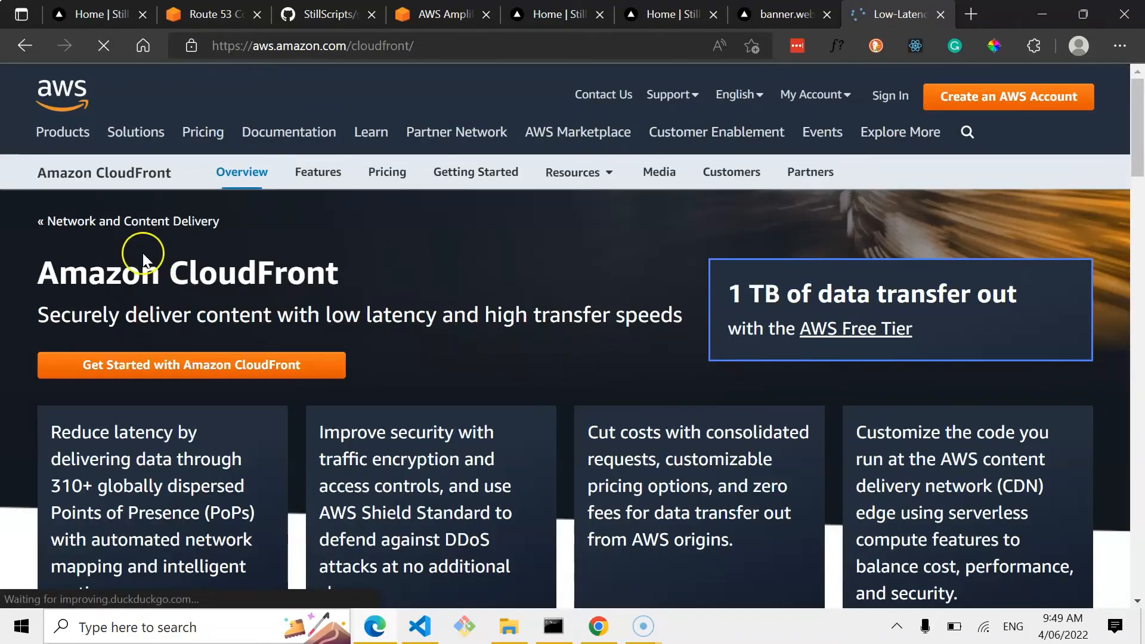
Read through the CloudFront product page's overview, how-it-works diagram and use cases.
scroll(499, 348, down, 9)
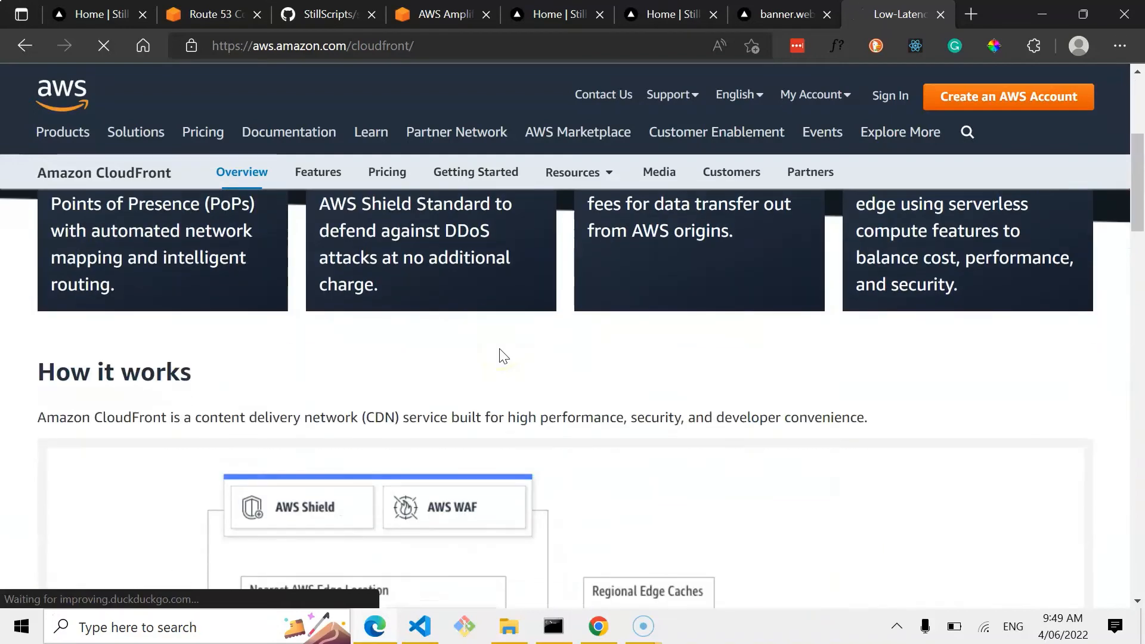
scroll(499, 357, down, 3)
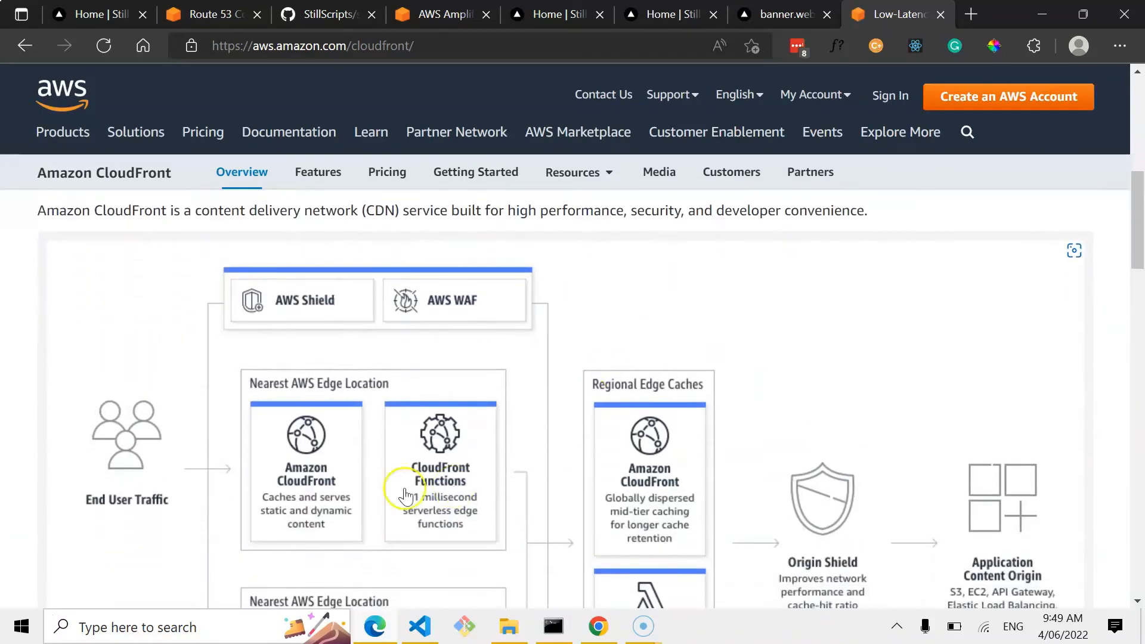
scroll(741, 445, down, 2)
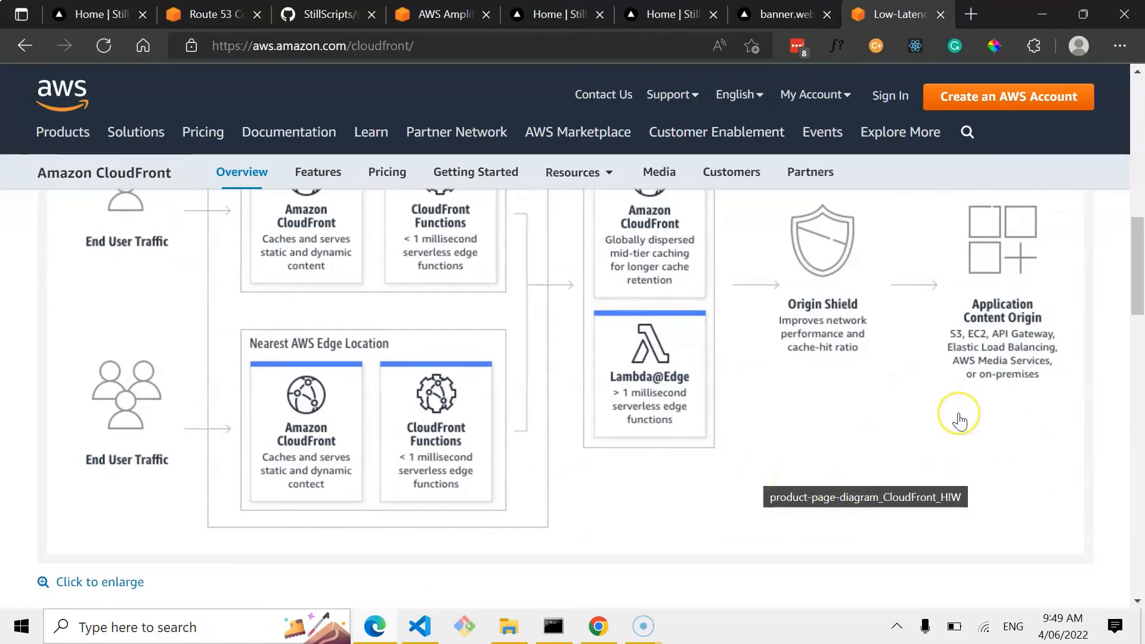
scroll(957, 414, down, 8)
scroll(960, 413, down, 3)
scroll(958, 412, up, 4)
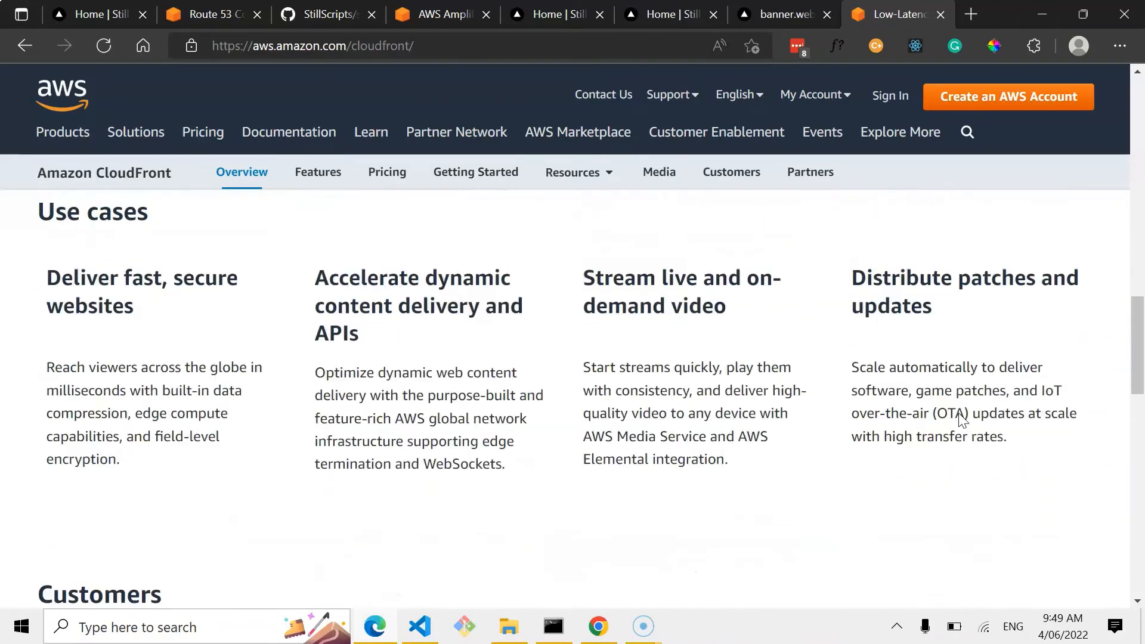
Open the browser developer tools on the live stillscripts.com tab and switch to the Console.
click(654, 18)
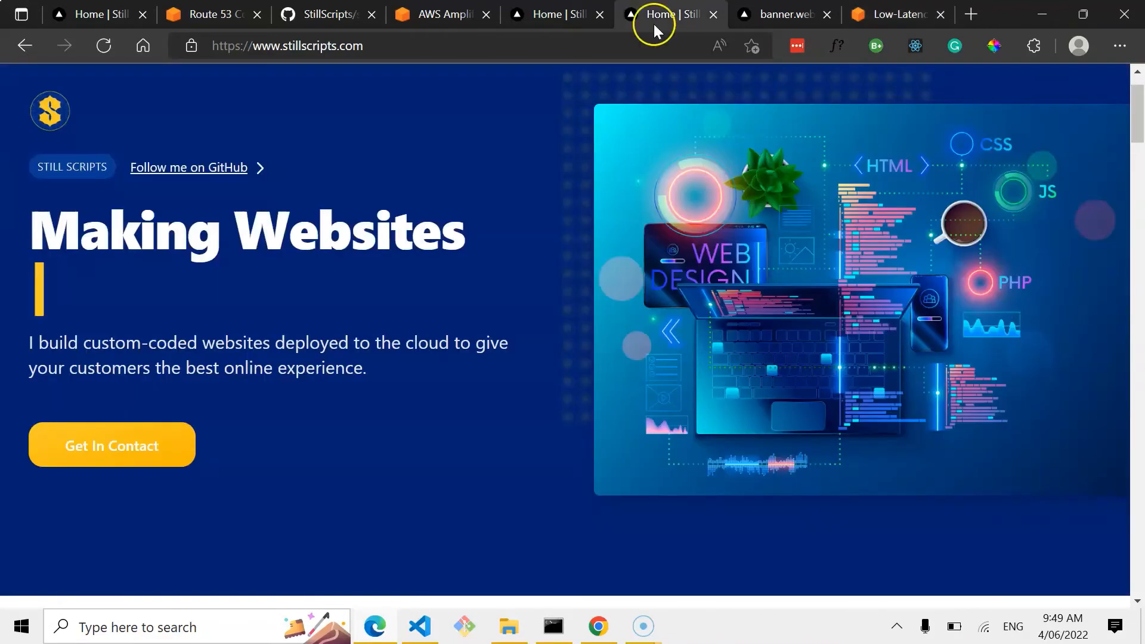
scroll(498, 342, down, 1)
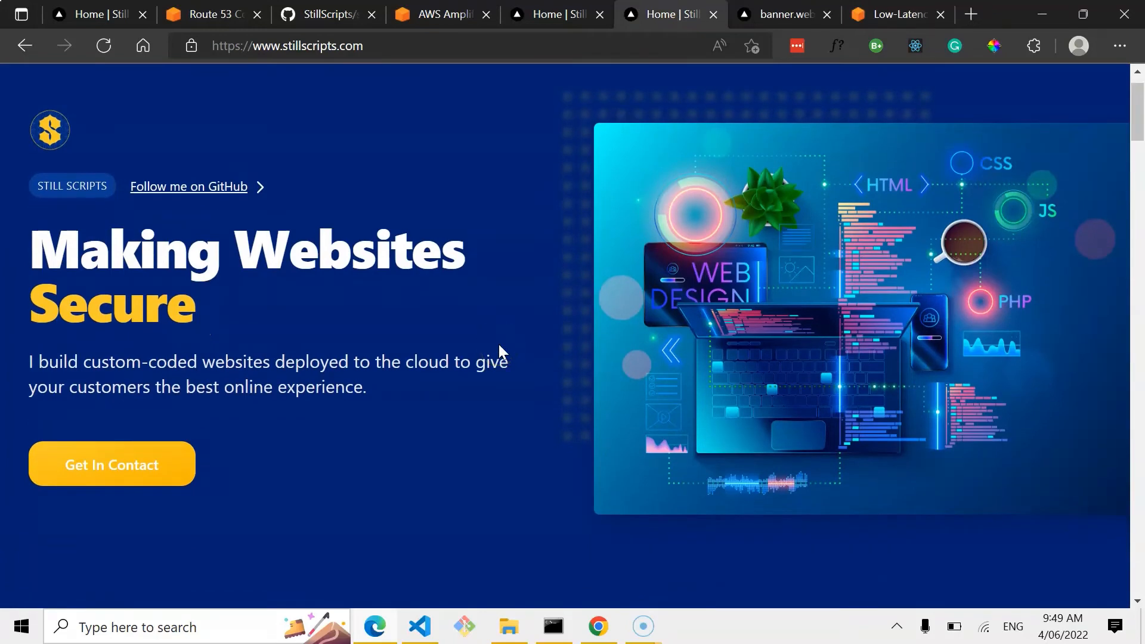
right_click(499, 342)
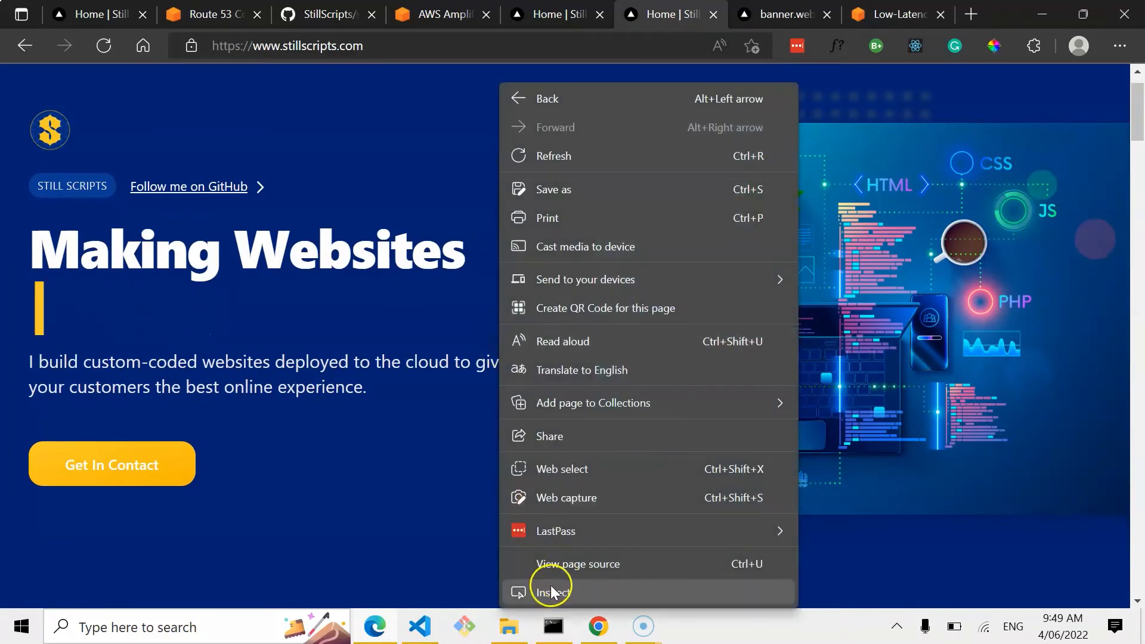
click(353, 504)
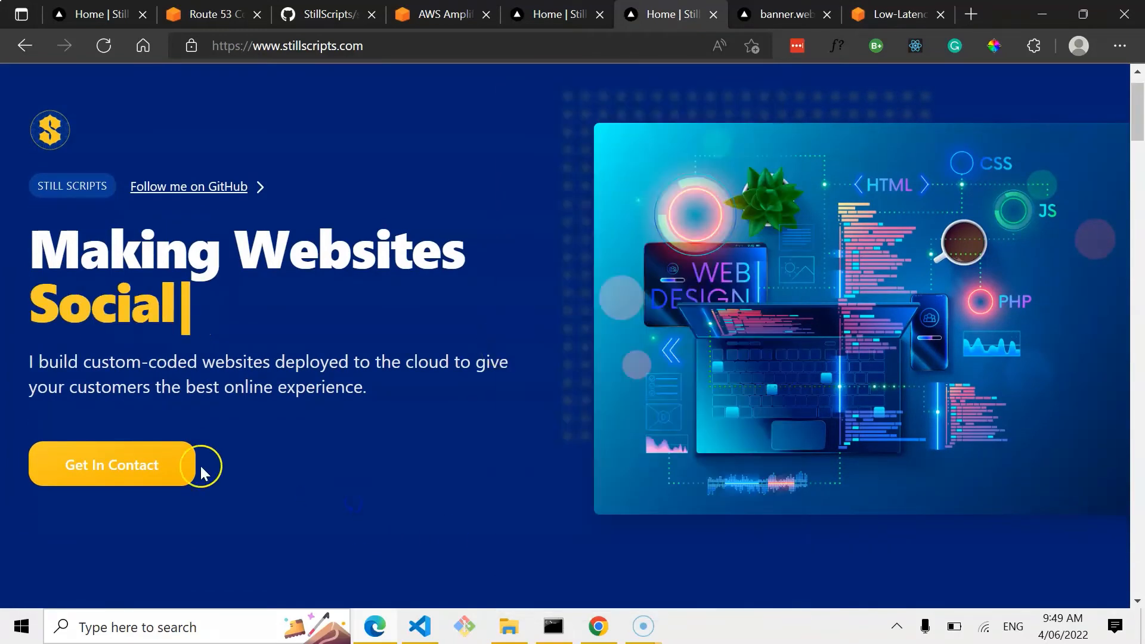
right_click(461, 466)
click(531, 599)
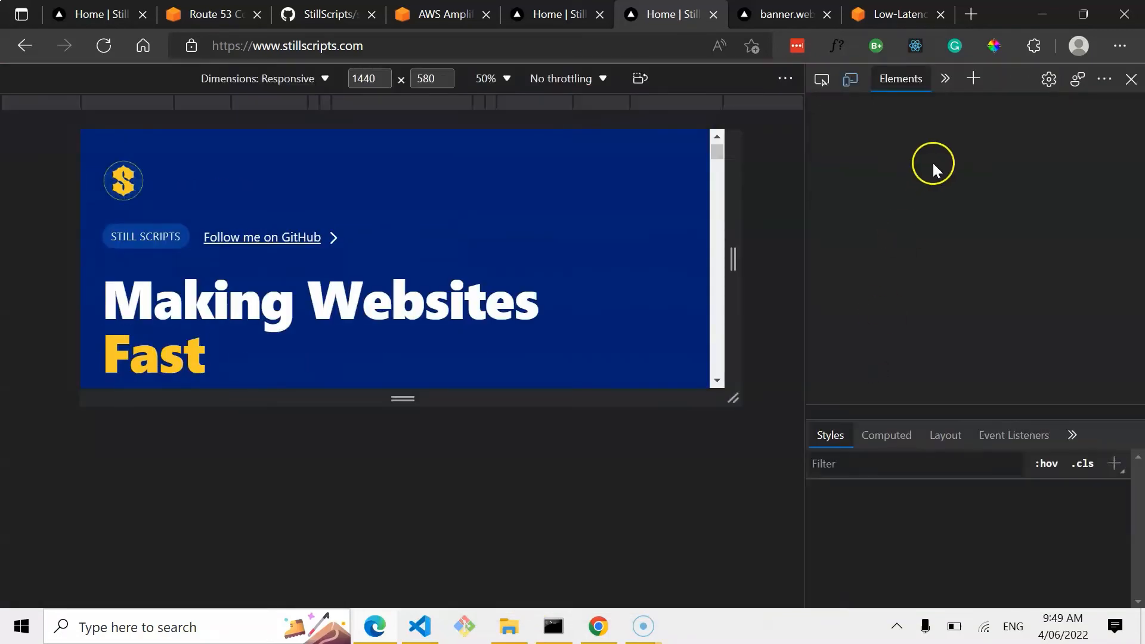
click(945, 81)
click(978, 105)
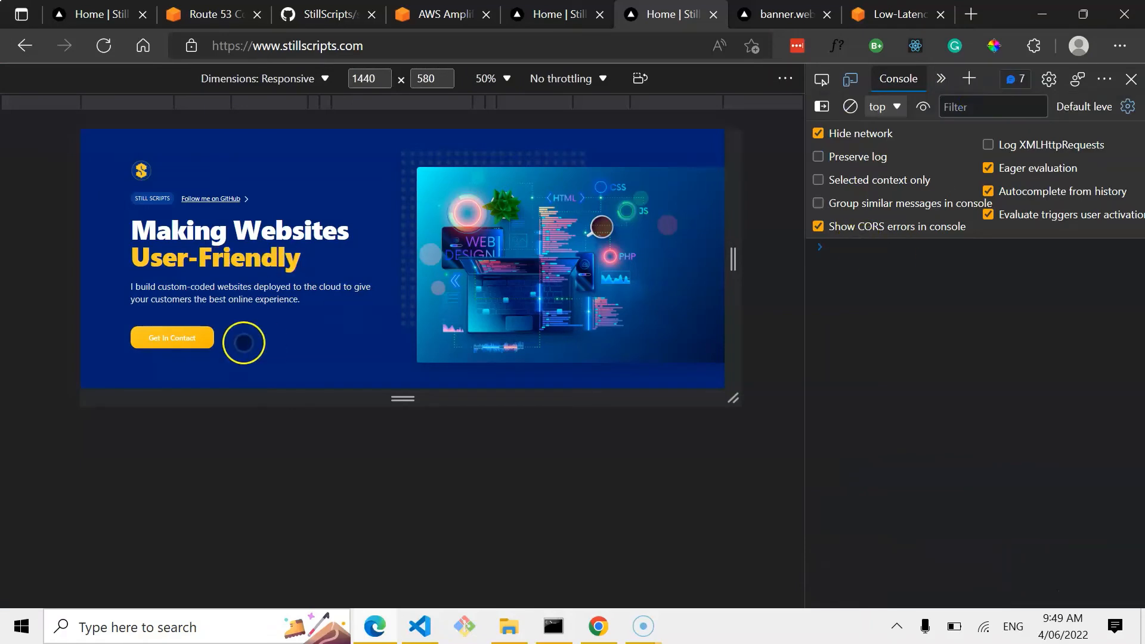
Submit the site's contact form with the name Hosted Test, a test e-mail address and the message "This is a test...".
click(173, 338)
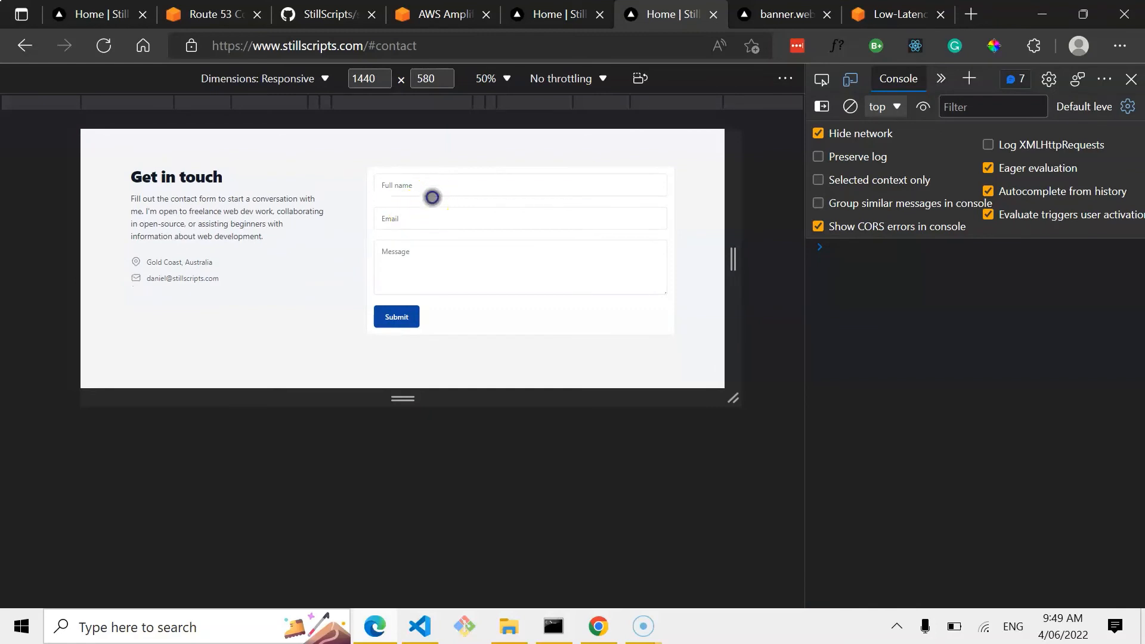
click(431, 194)
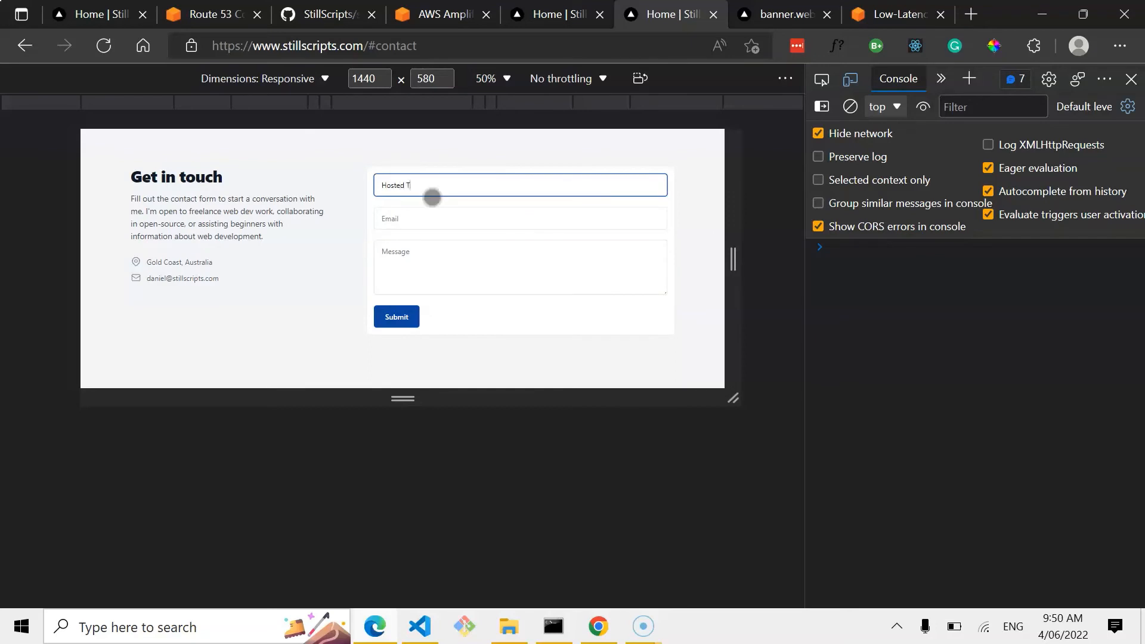
click(423, 221)
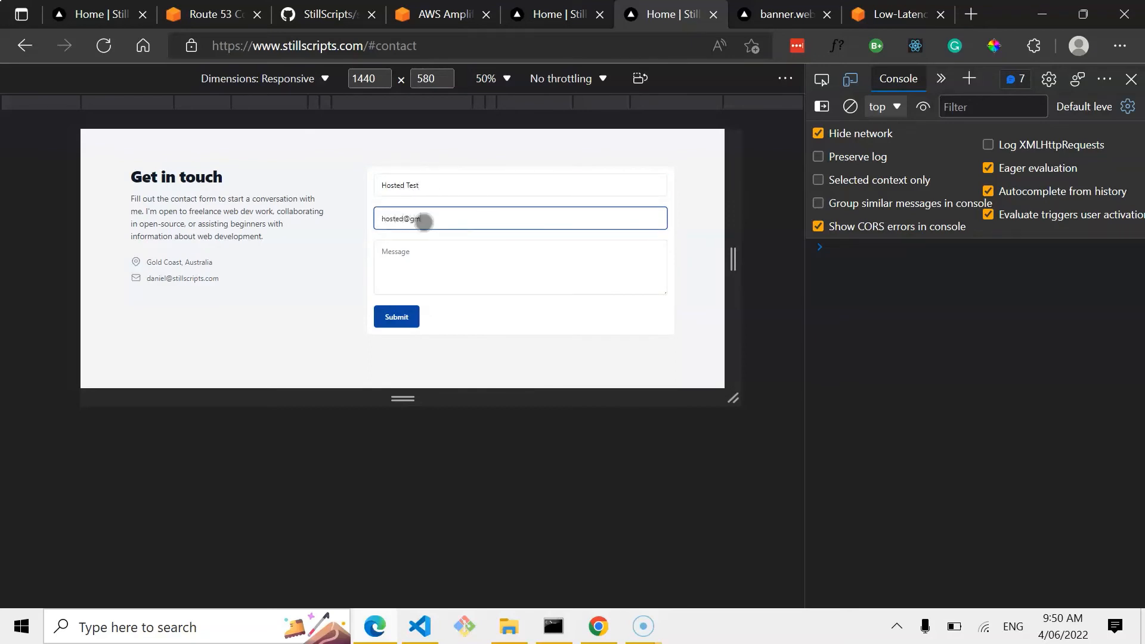
click(420, 253)
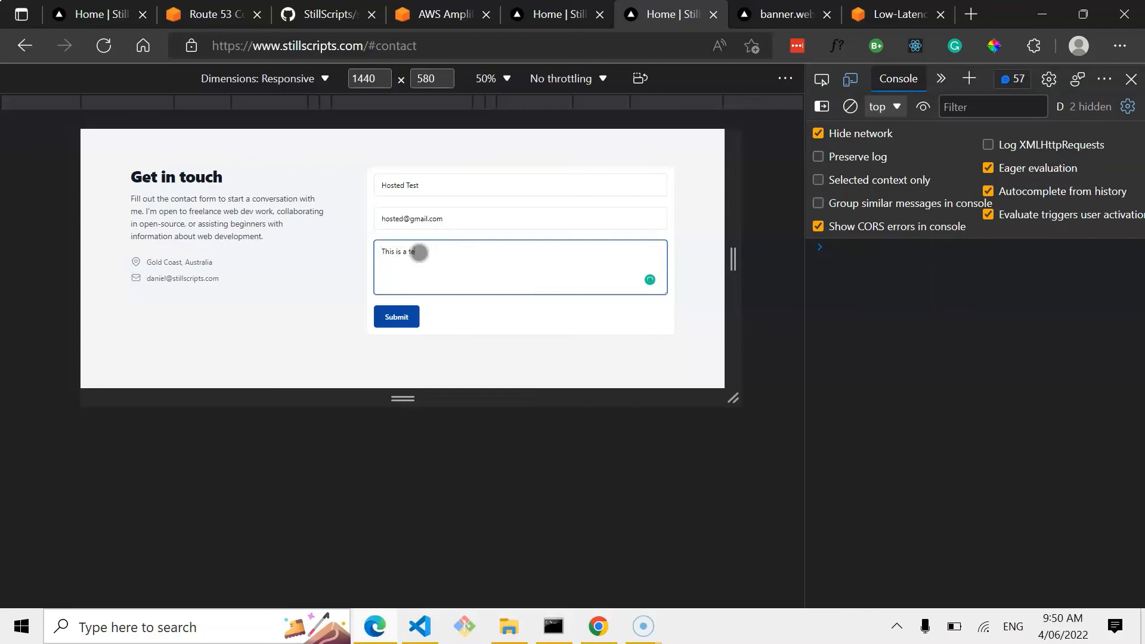
click(390, 318)
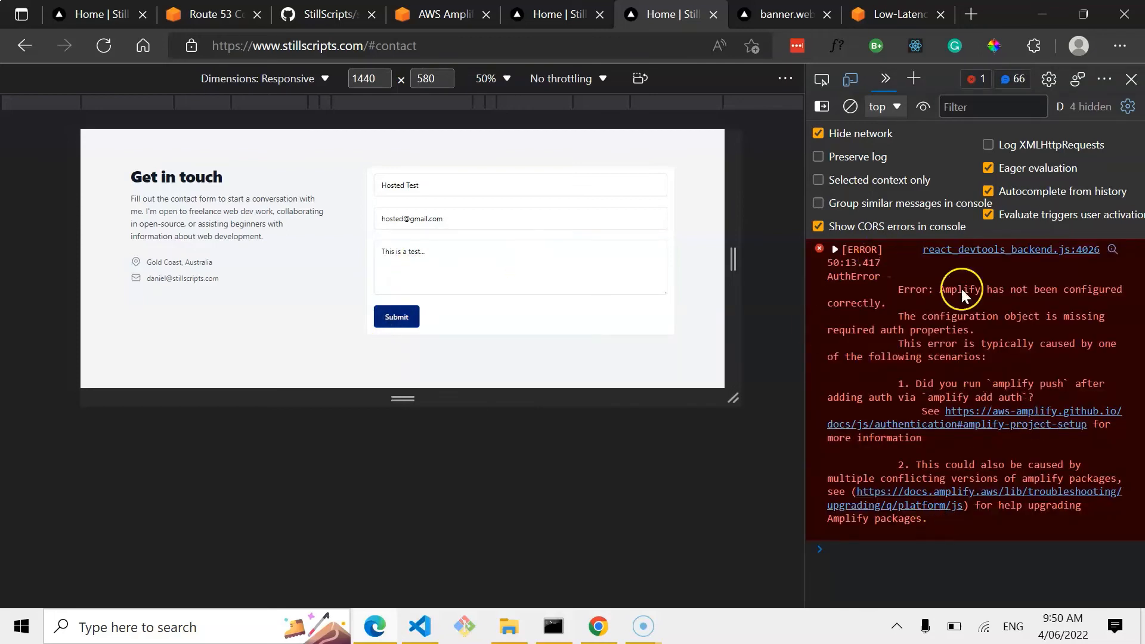
Switch to the Amazon WorkMail inbox in Chrome from the new mail notification.
scroll(933, 311, up, 1)
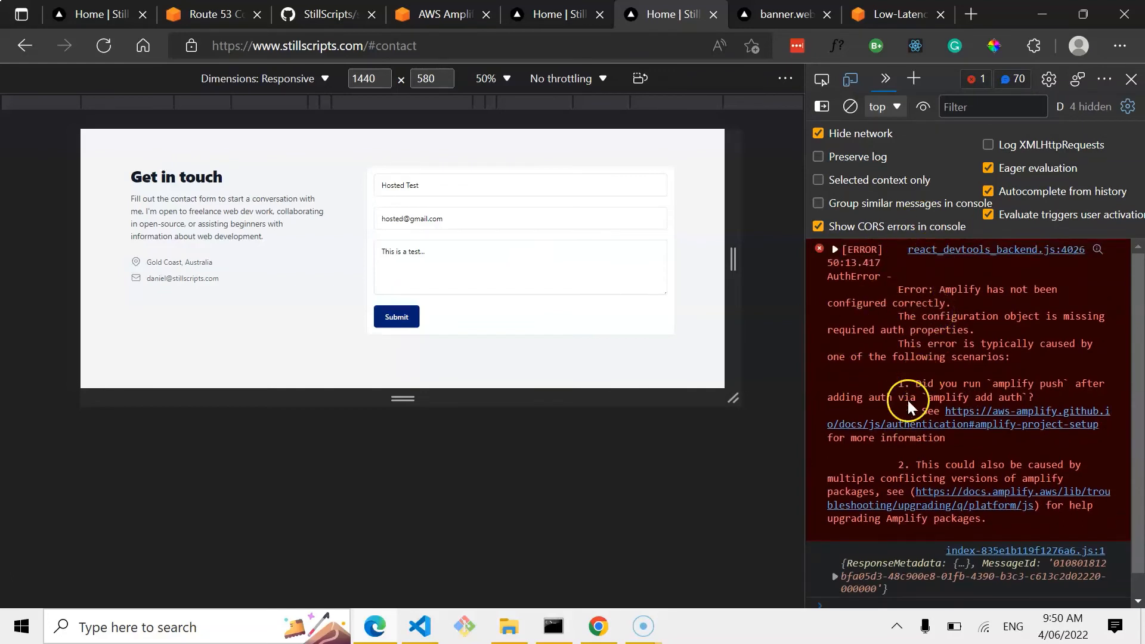
scroll(901, 438, down, 1)
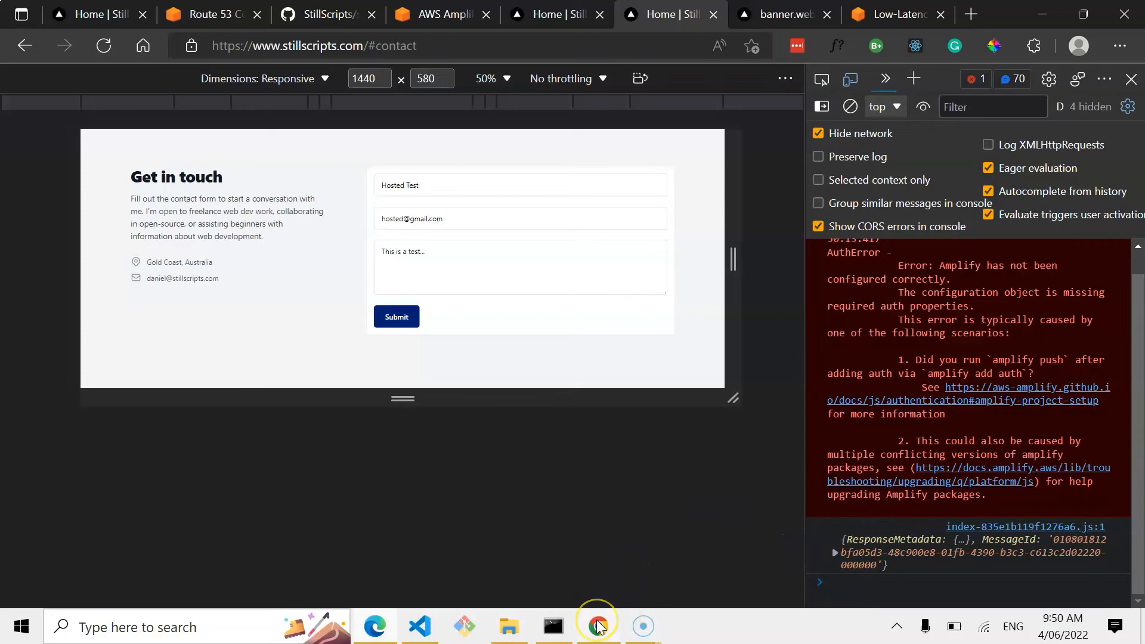
mouse_move(598, 625)
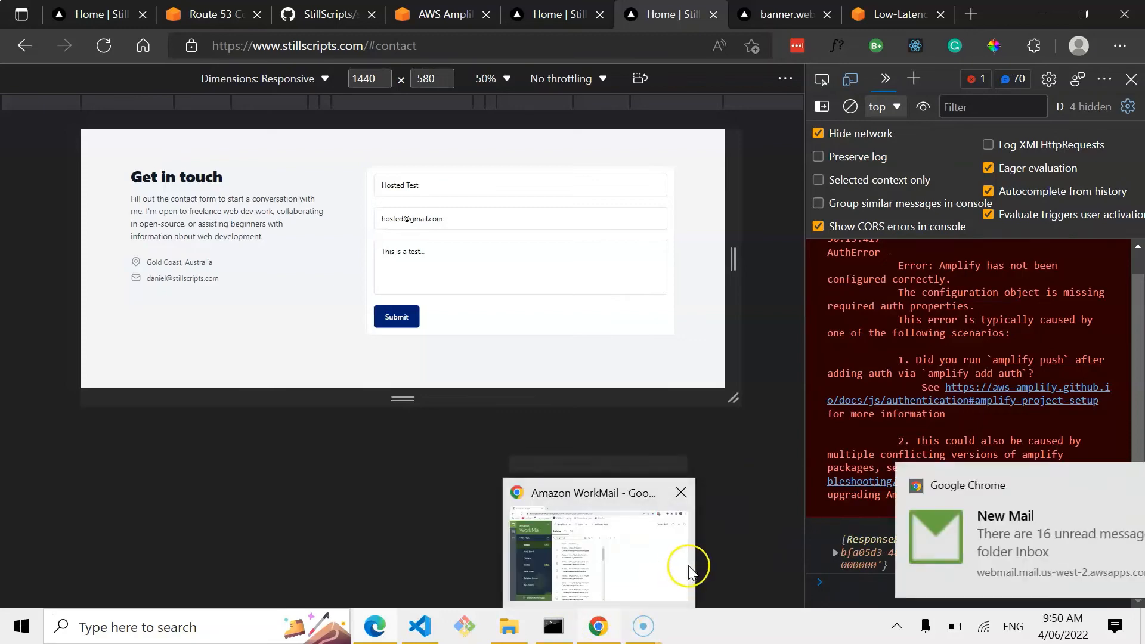
click(1012, 548)
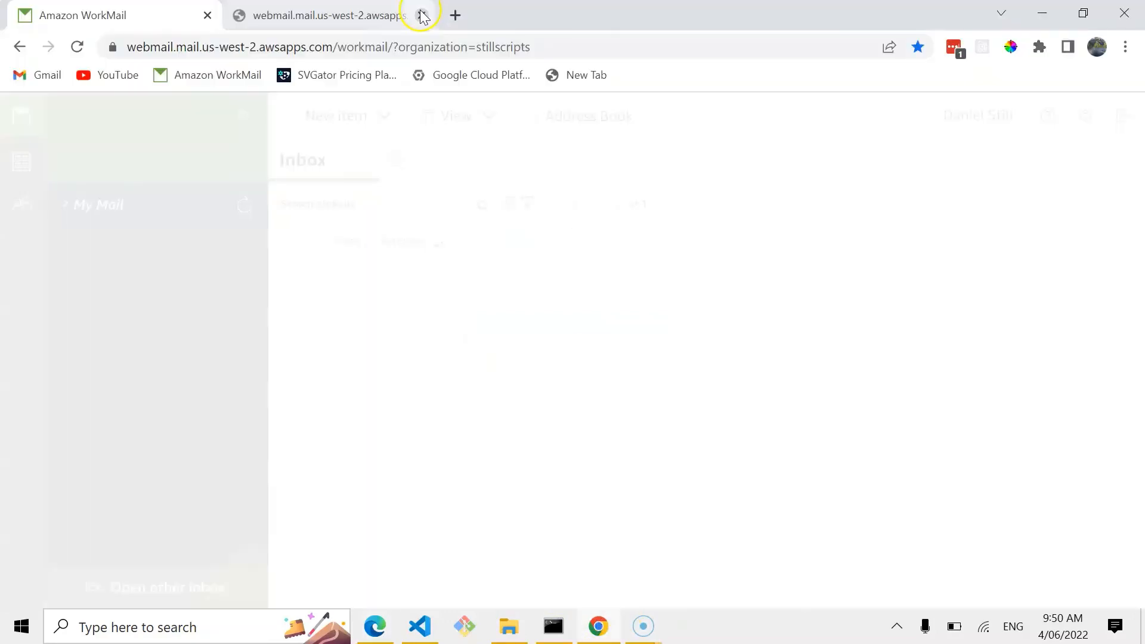
click(421, 13)
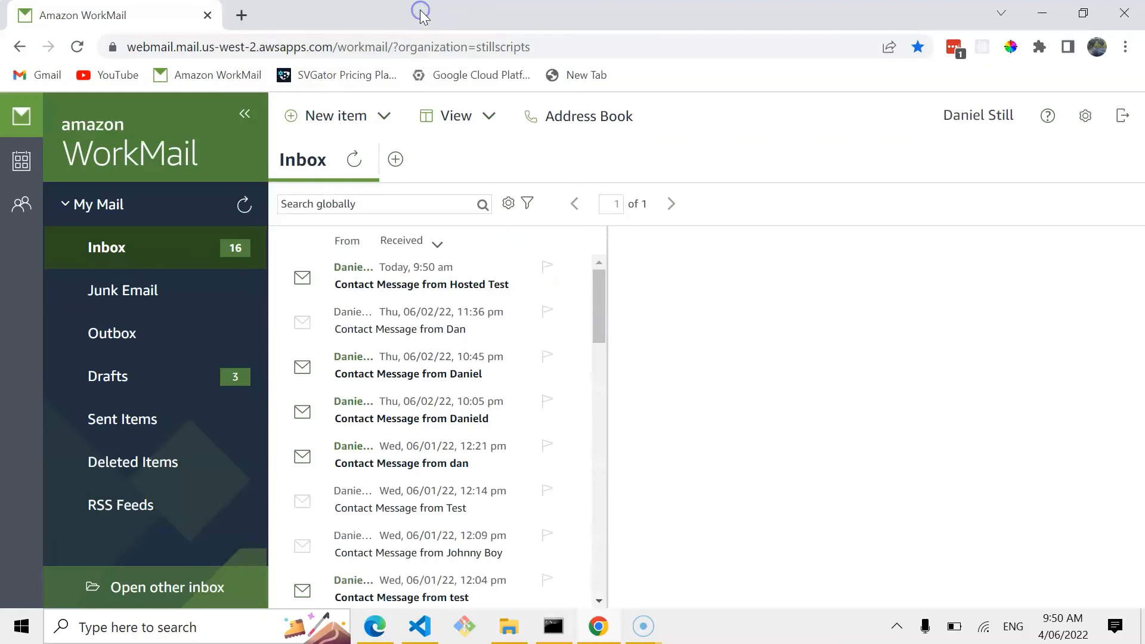
Open the Contact Message from Hosted Test in the inbox and start a reply to it.
click(376, 295)
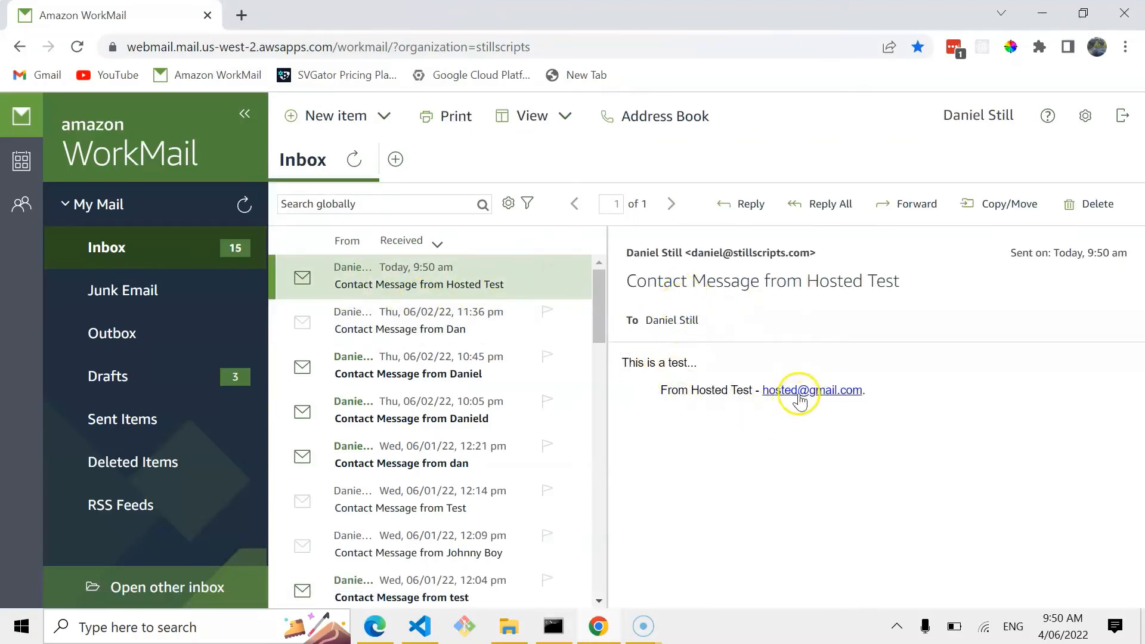
click(740, 210)
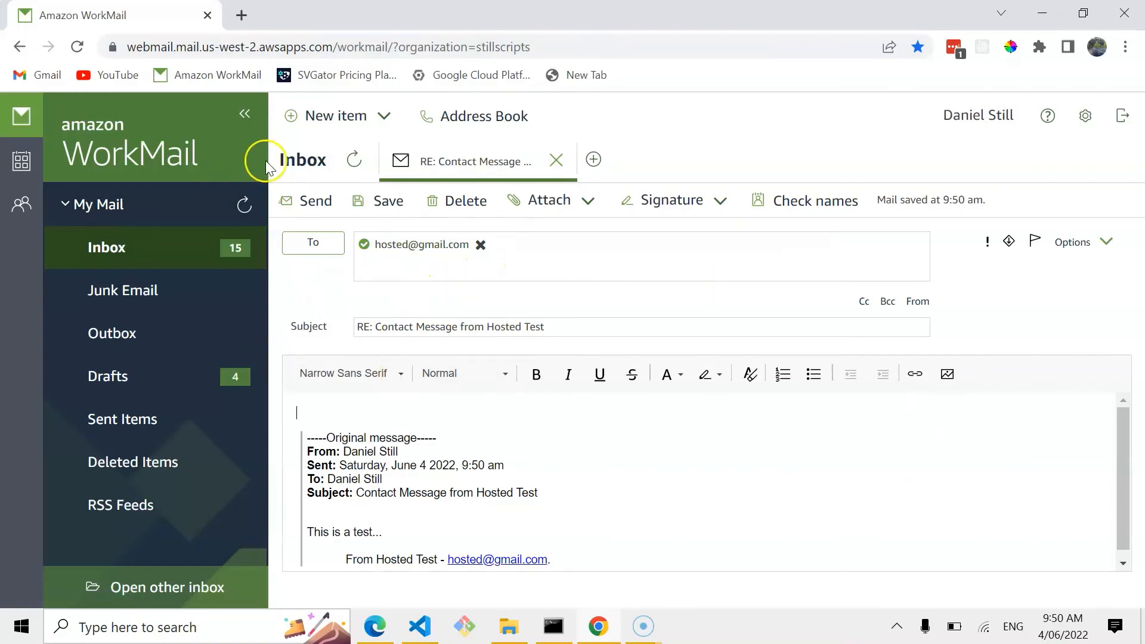
Return to the live site, close the developer tools and scroll through the homepage sections.
click(379, 637)
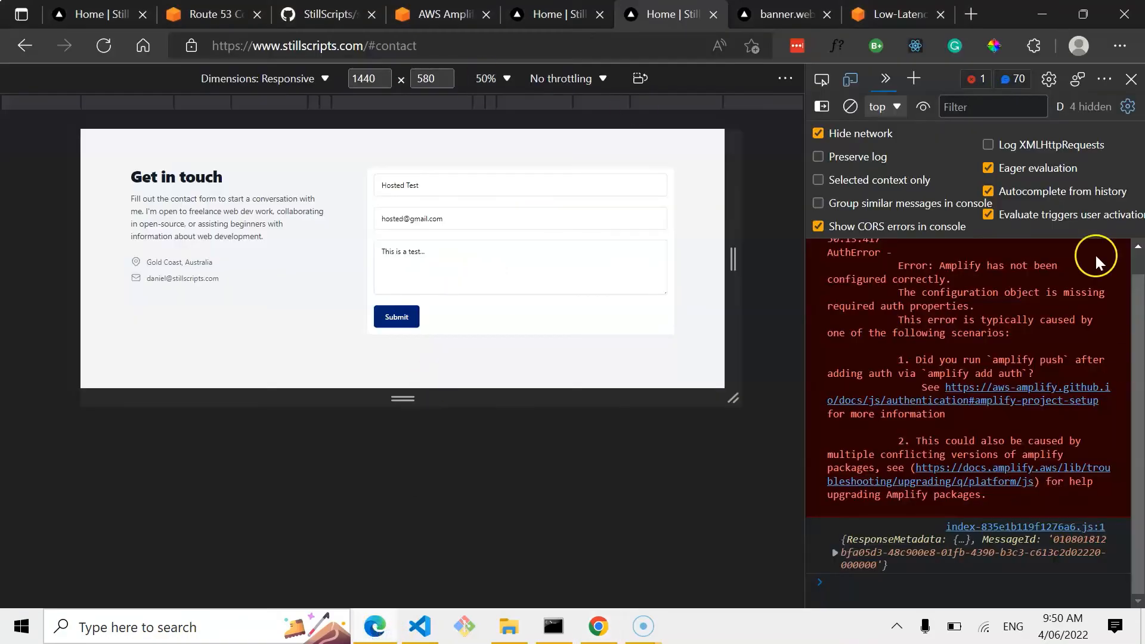
click(1134, 77)
scroll(497, 257, up, 15)
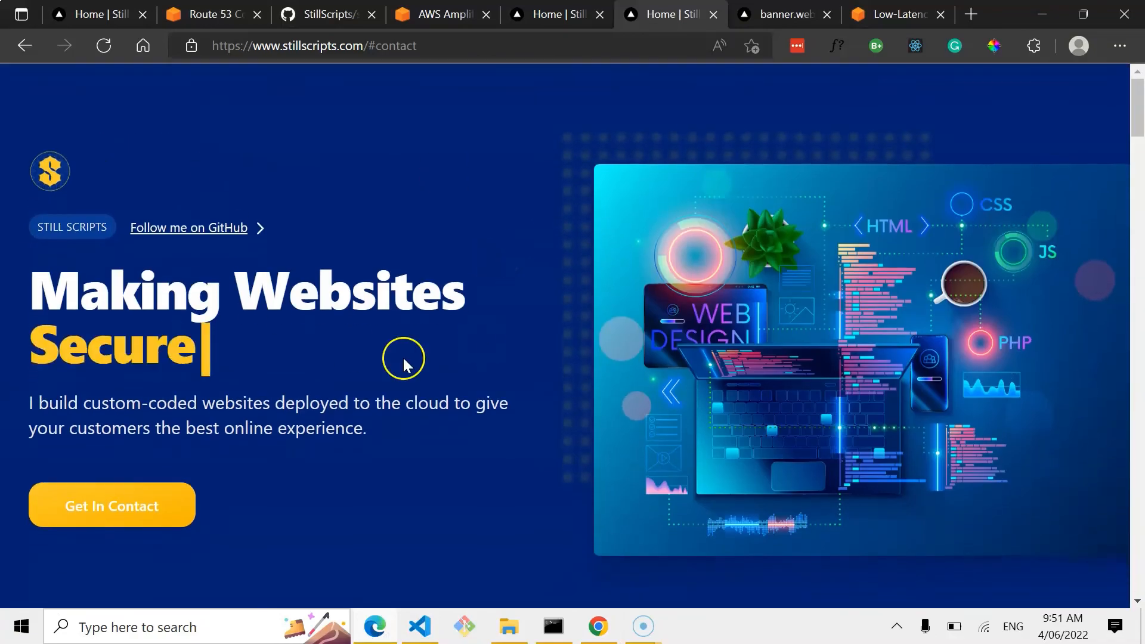
scroll(226, 414, down, 10)
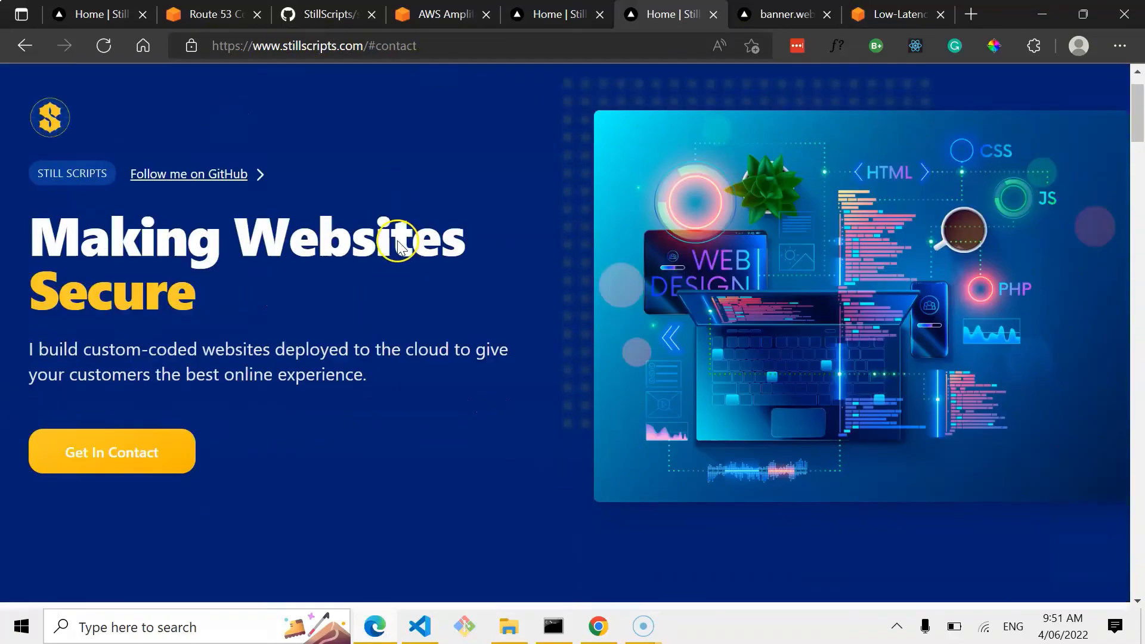
scroll(226, 414, down, 15)
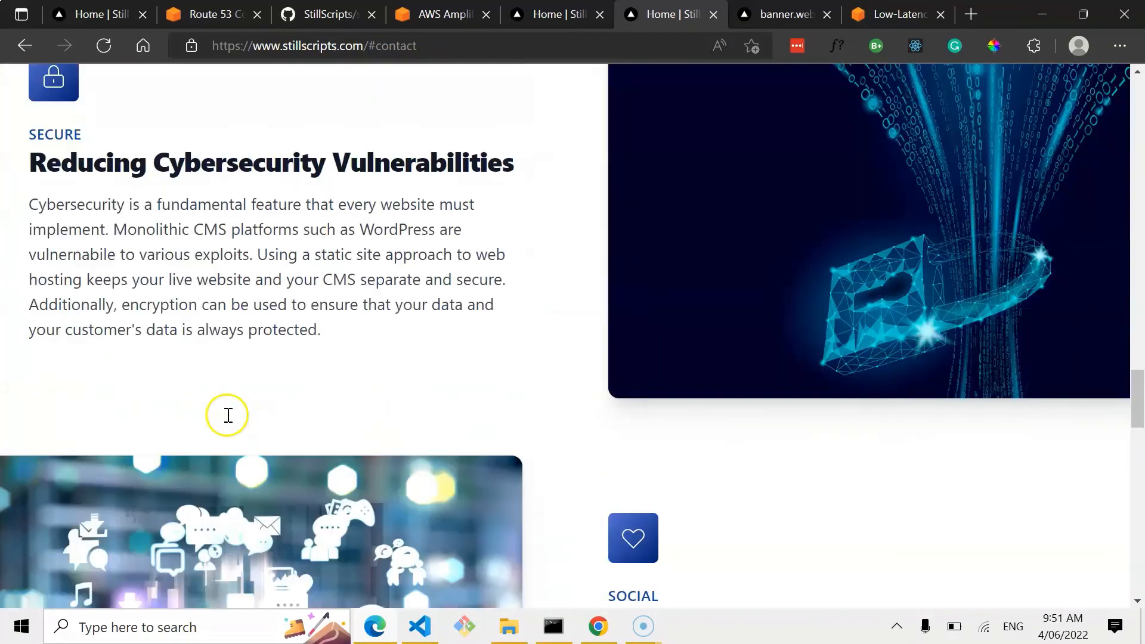
scroll(324, 307, down, 9)
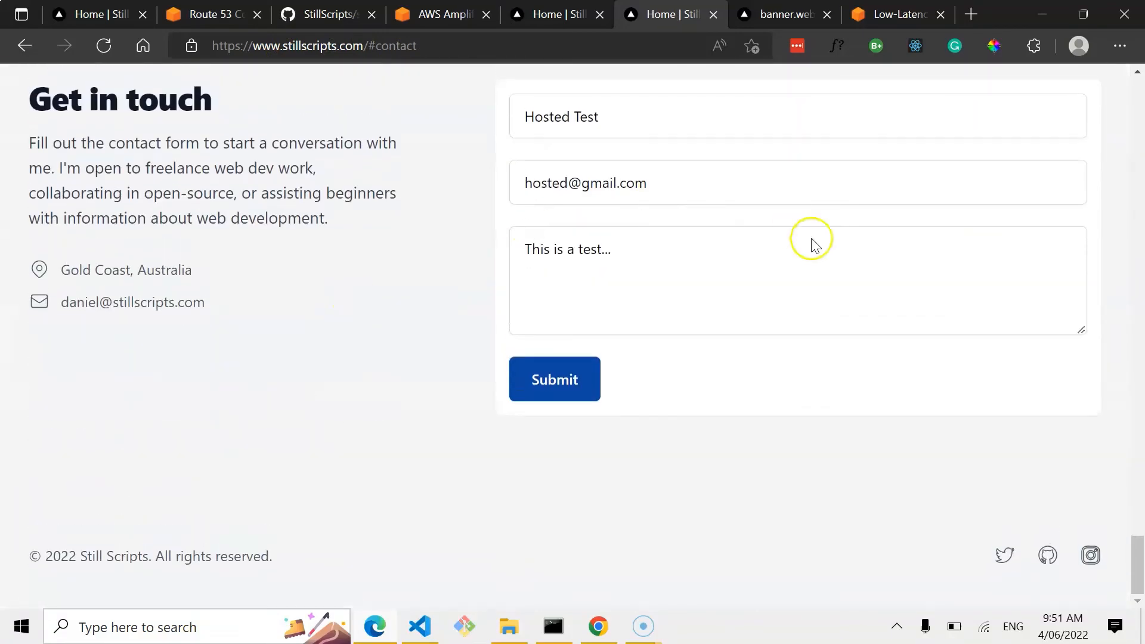
scroll(429, 409, up, 15)
scroll(432, 409, up, 20)
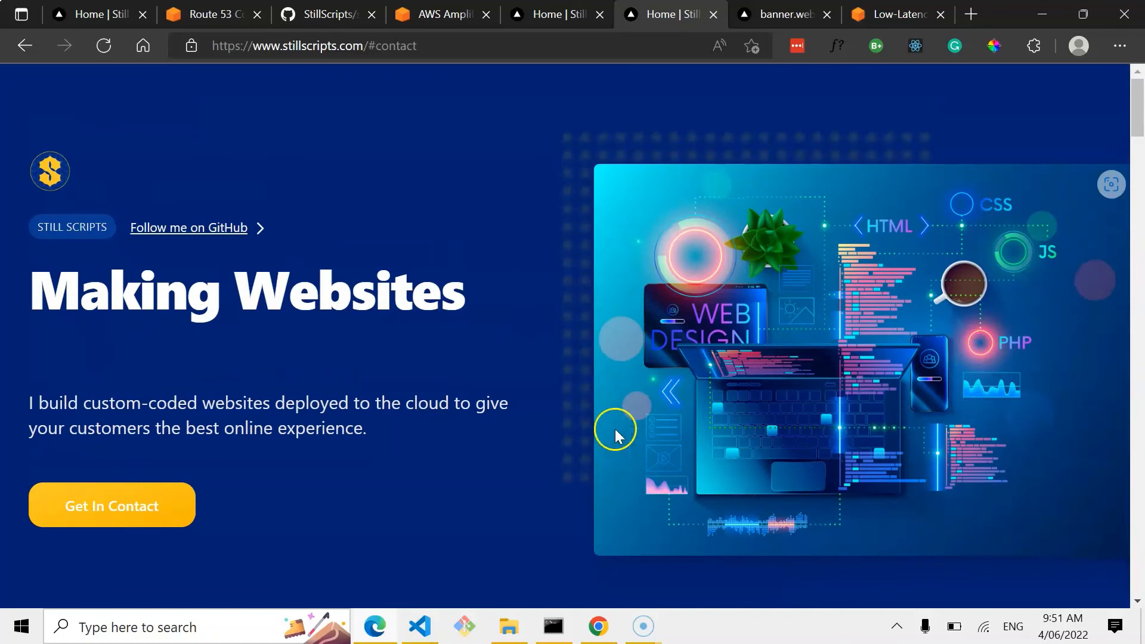
scroll(544, 387, down, 1)
scroll(545, 386, down, 5)
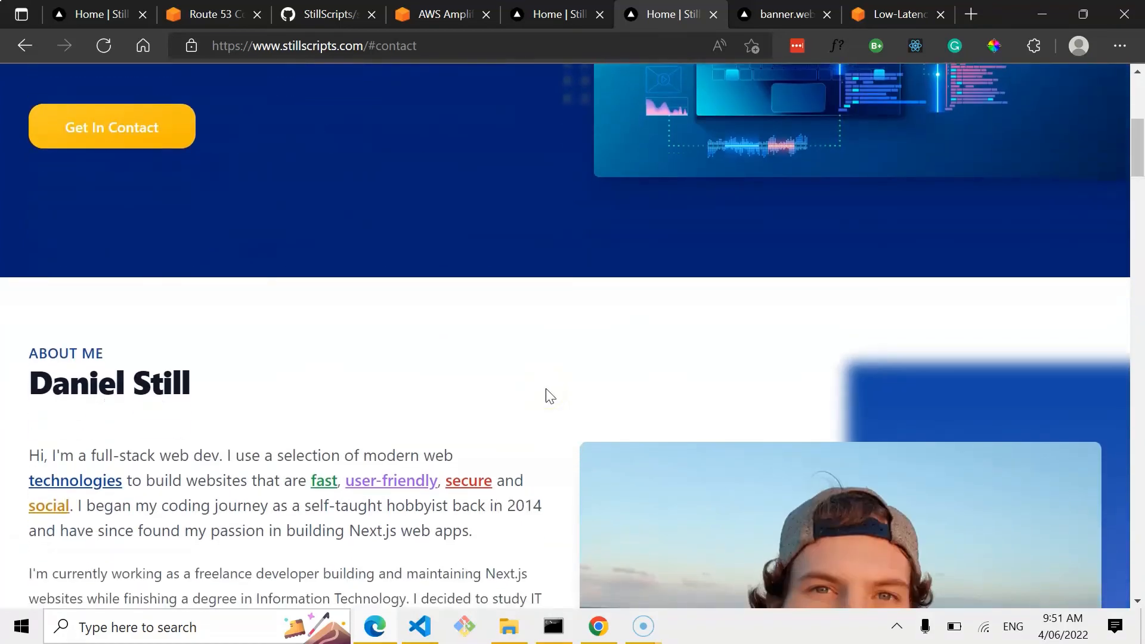
click(540, 468)
scroll(539, 468, down, 4)
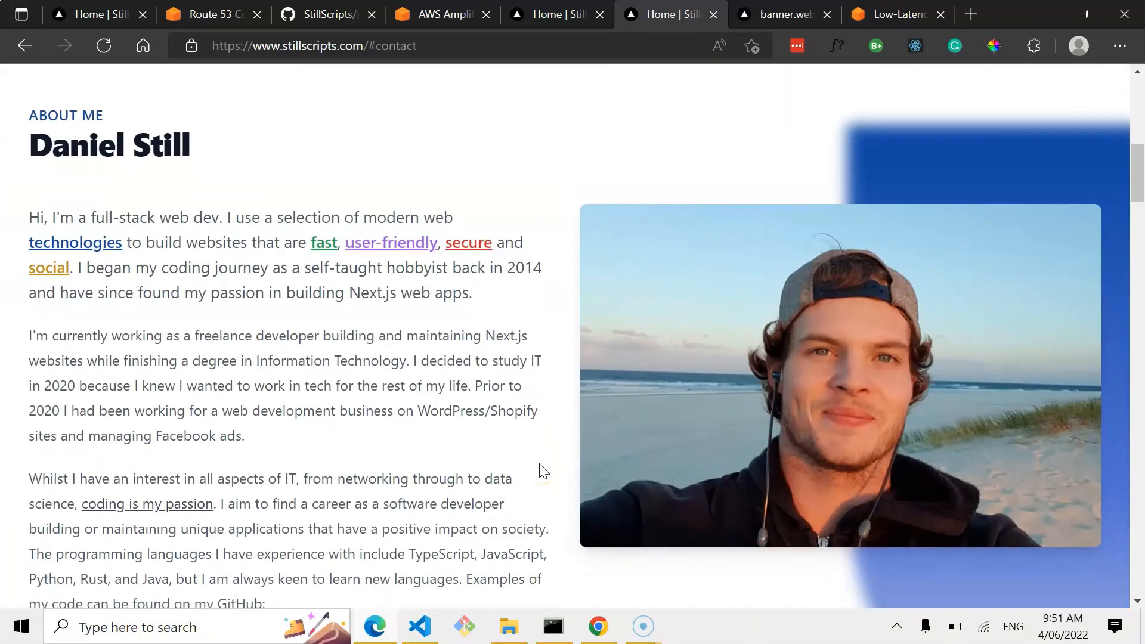
click(525, 460)
scroll(525, 462, up, 10)
scroll(525, 468, down, 1)
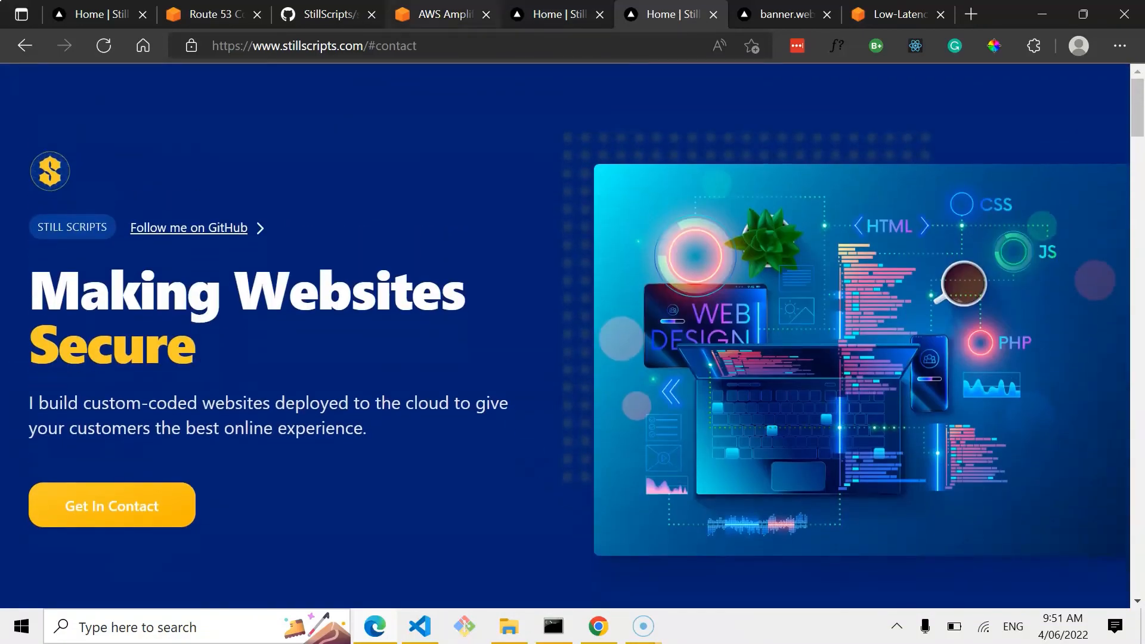
Open the StillScriptsWebsite app in the Amplify console and view its hosting and backend environments.
click(444, 14)
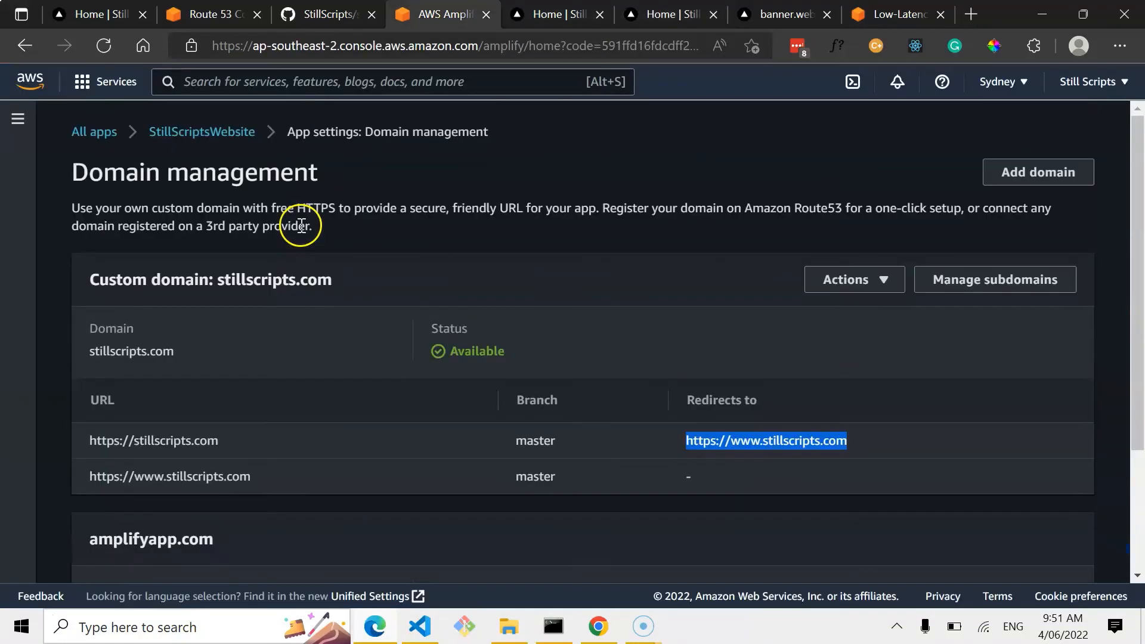
click(233, 132)
scroll(547, 356, down, 2)
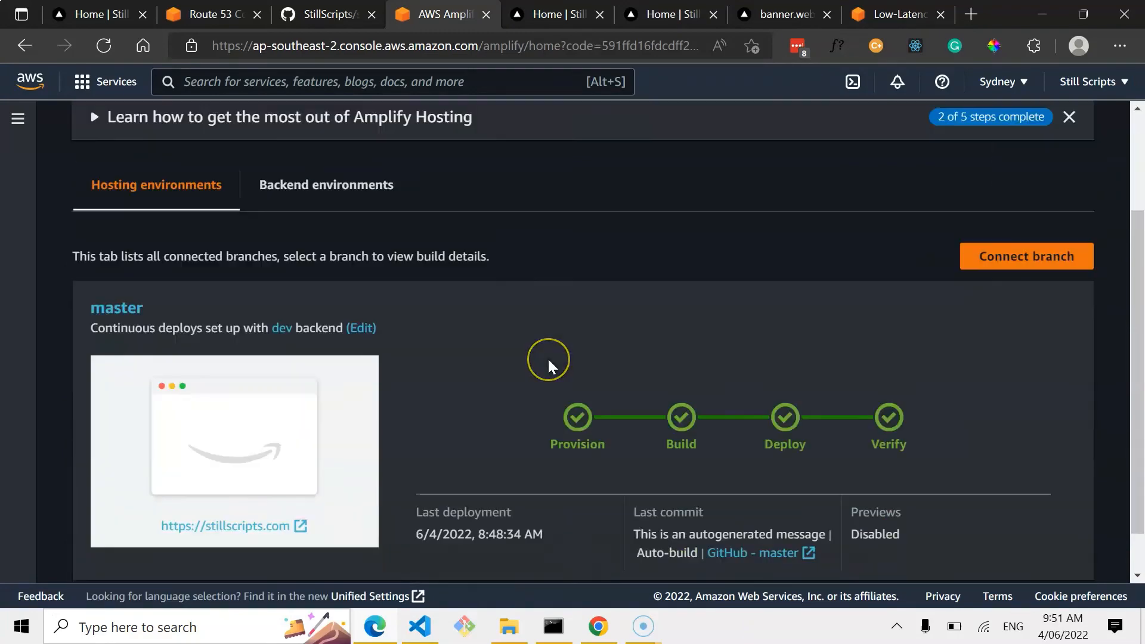
scroll(547, 361, up, 2)
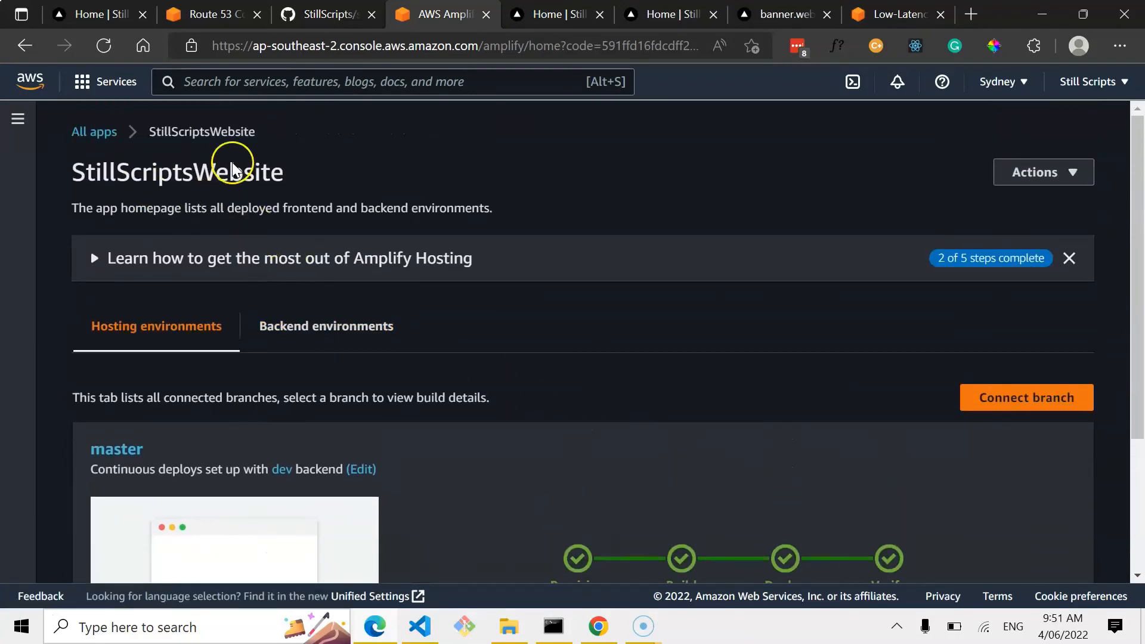
scroll(167, 298, down, 1)
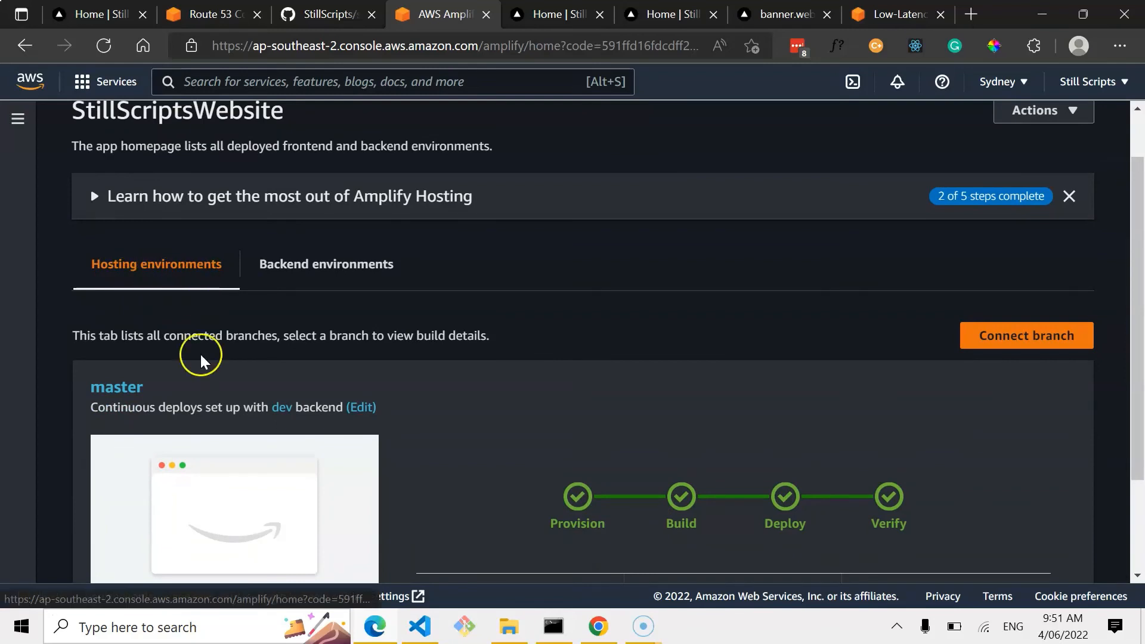
scroll(201, 358, down, 2)
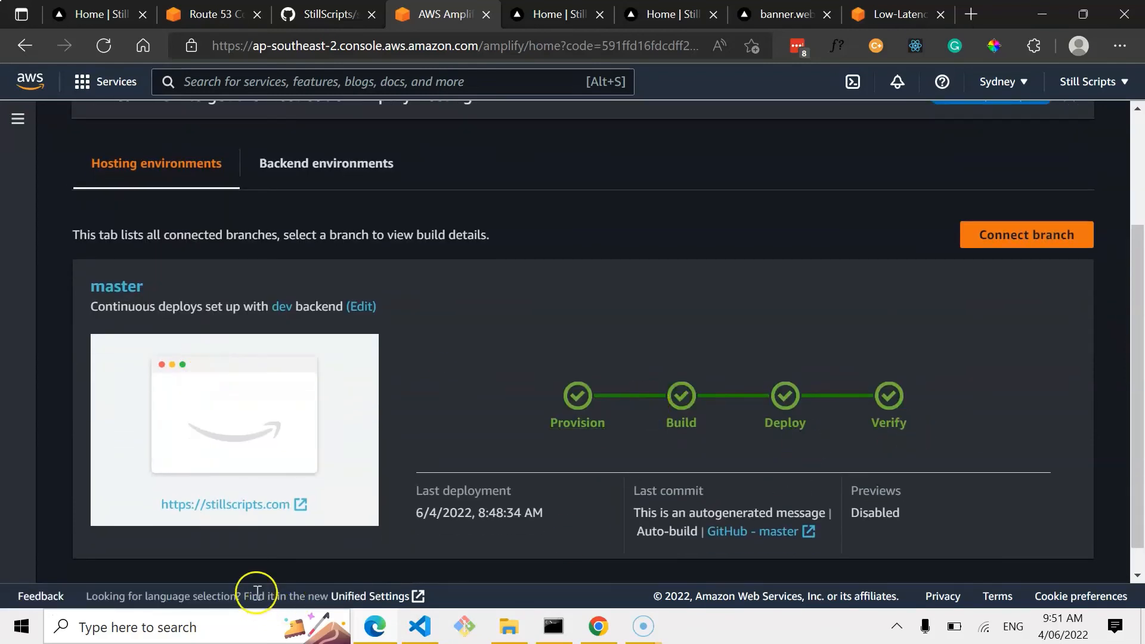
mouse_move(900, 398)
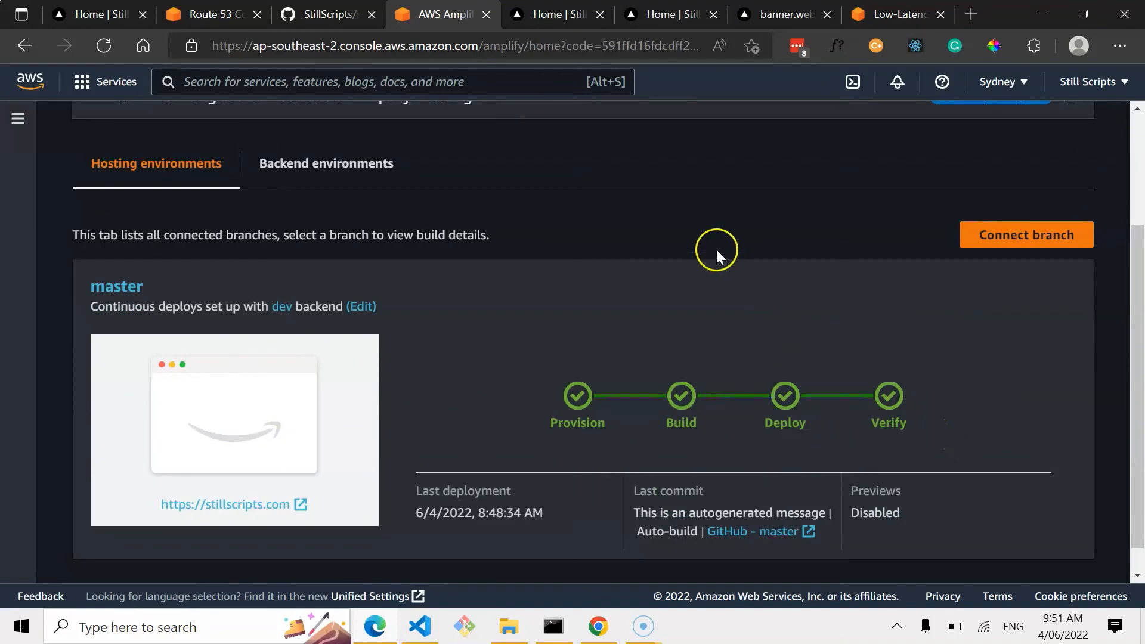
scroll(717, 249, up, 2)
click(349, 258)
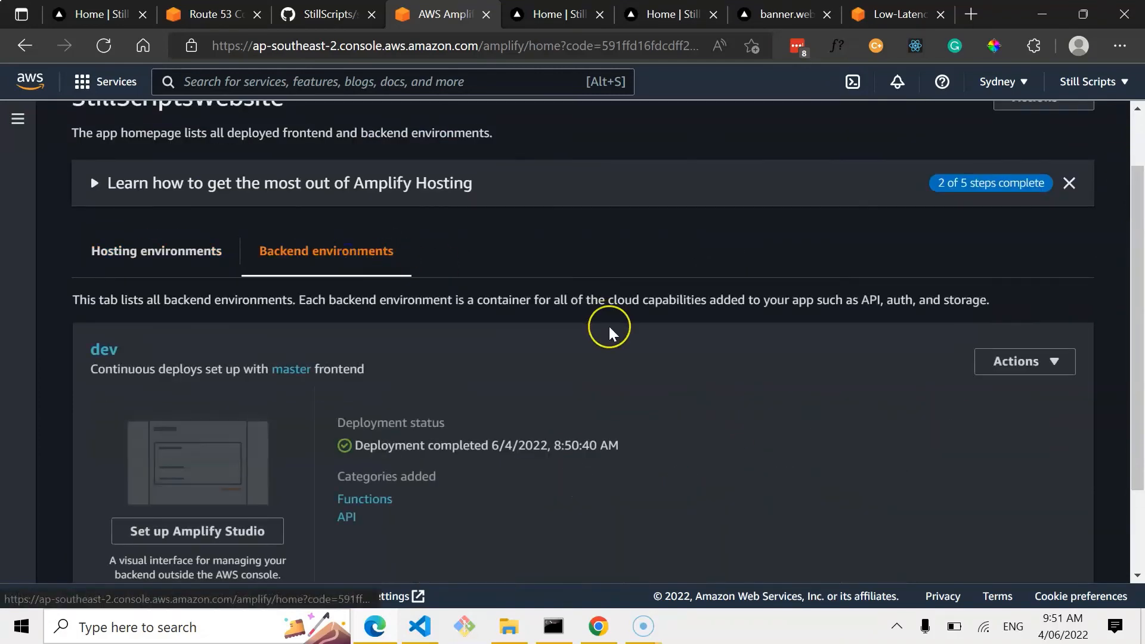
scroll(608, 325, down, 2)
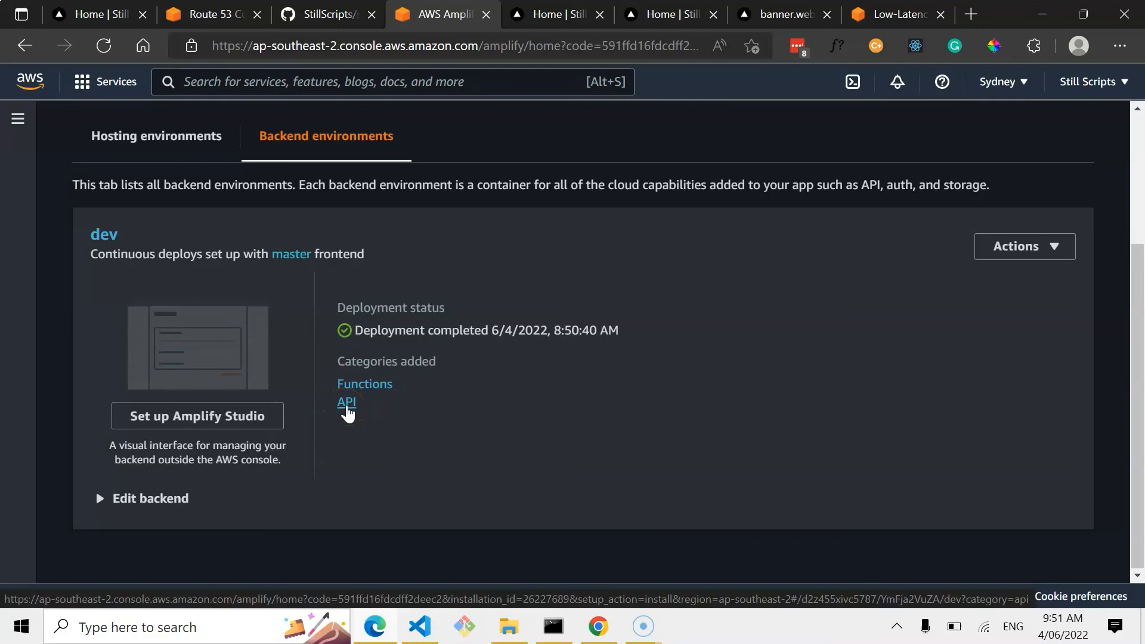
Open the dev backend's Functions category and review the StillScriptsEmailHandler-dev function logs.
click(370, 385)
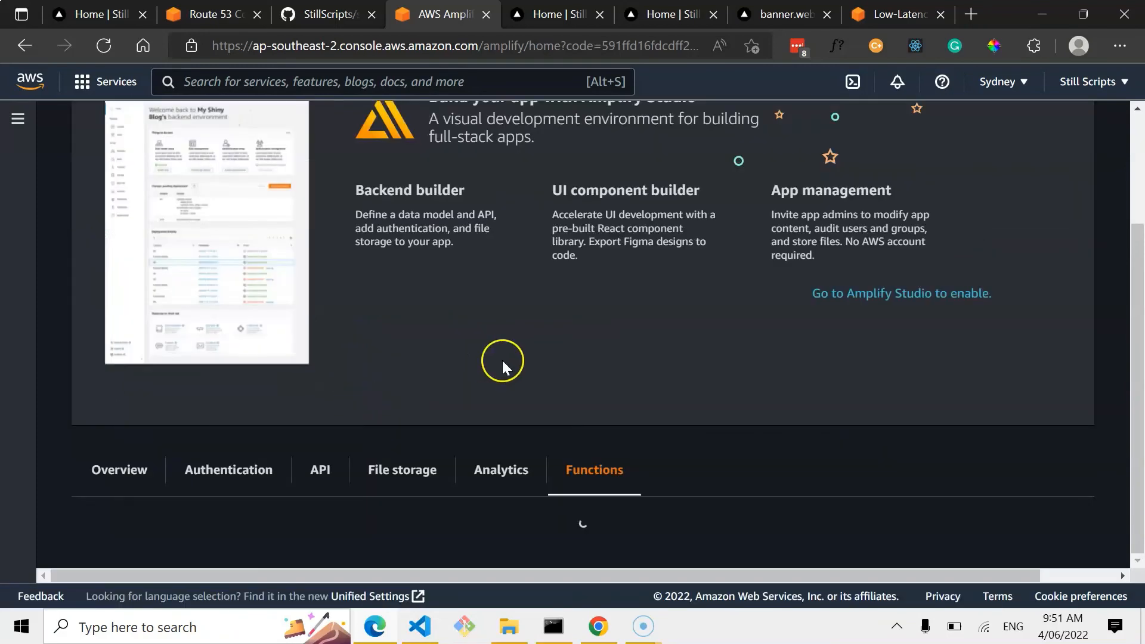
scroll(588, 312, down, 4)
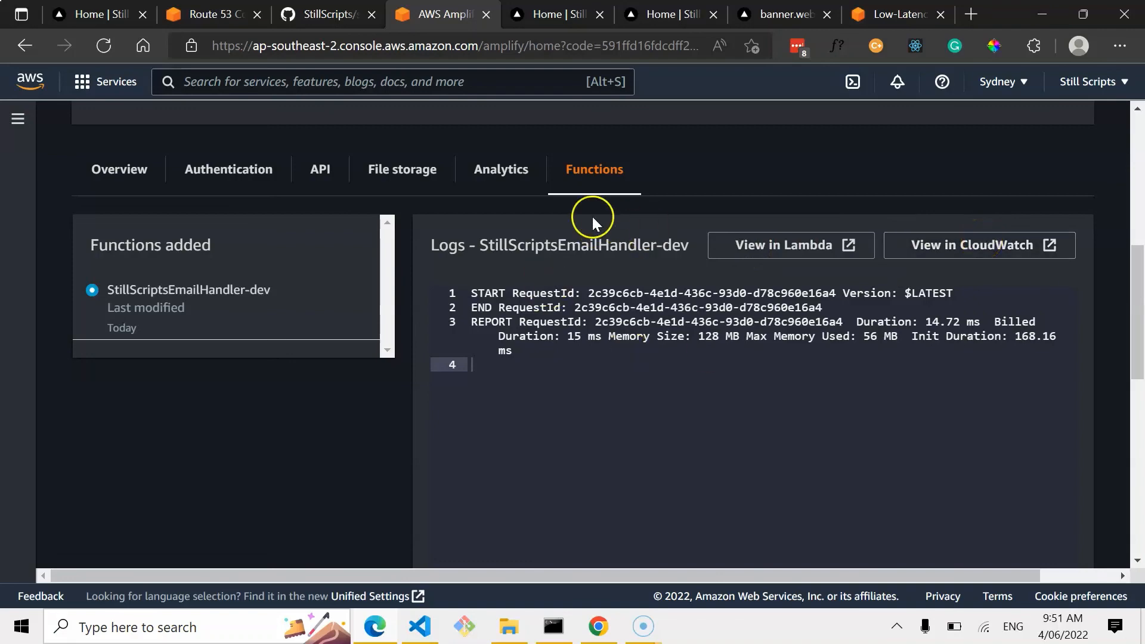
scroll(592, 217, up, 2)
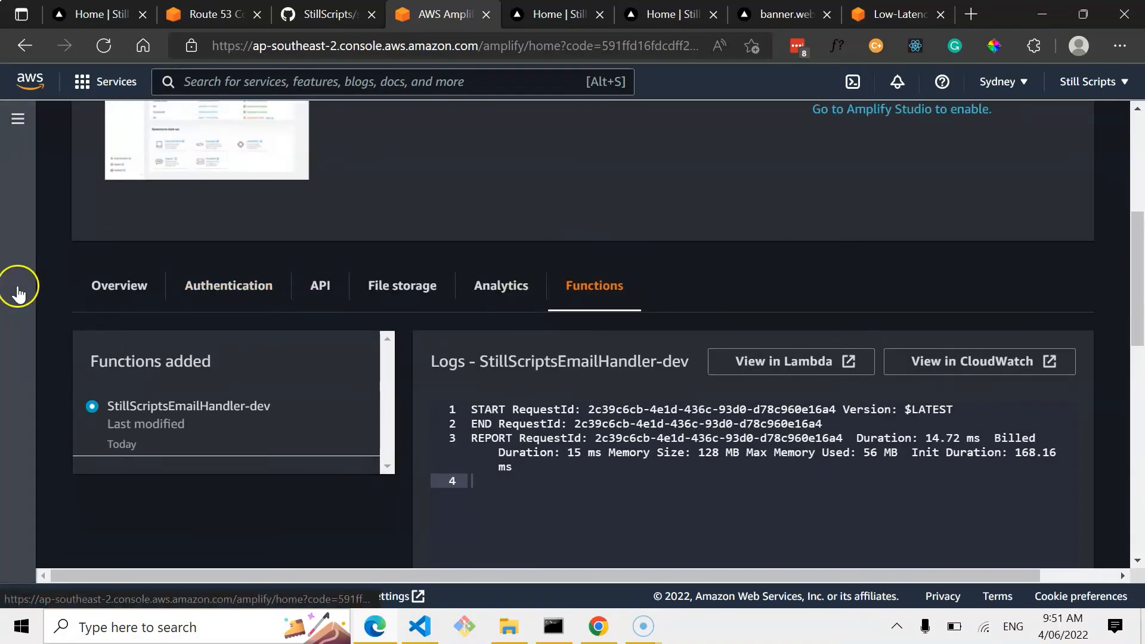
scroll(455, 288, up, 6)
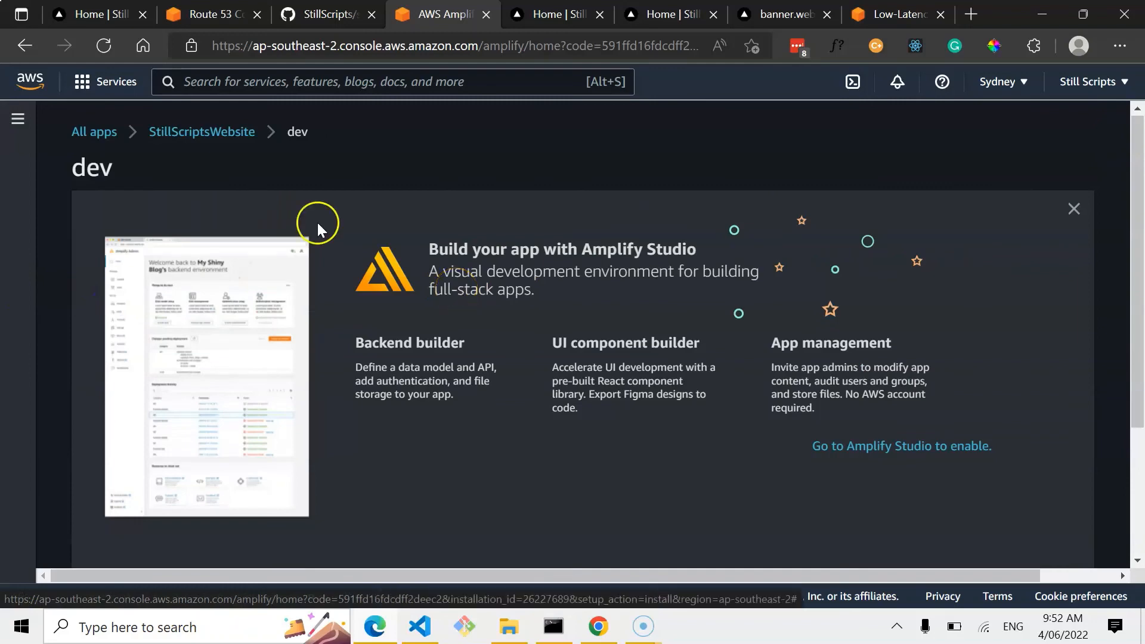
Return to the StillScriptsWebsite app page and review the master branch's hosting deployment details.
click(200, 131)
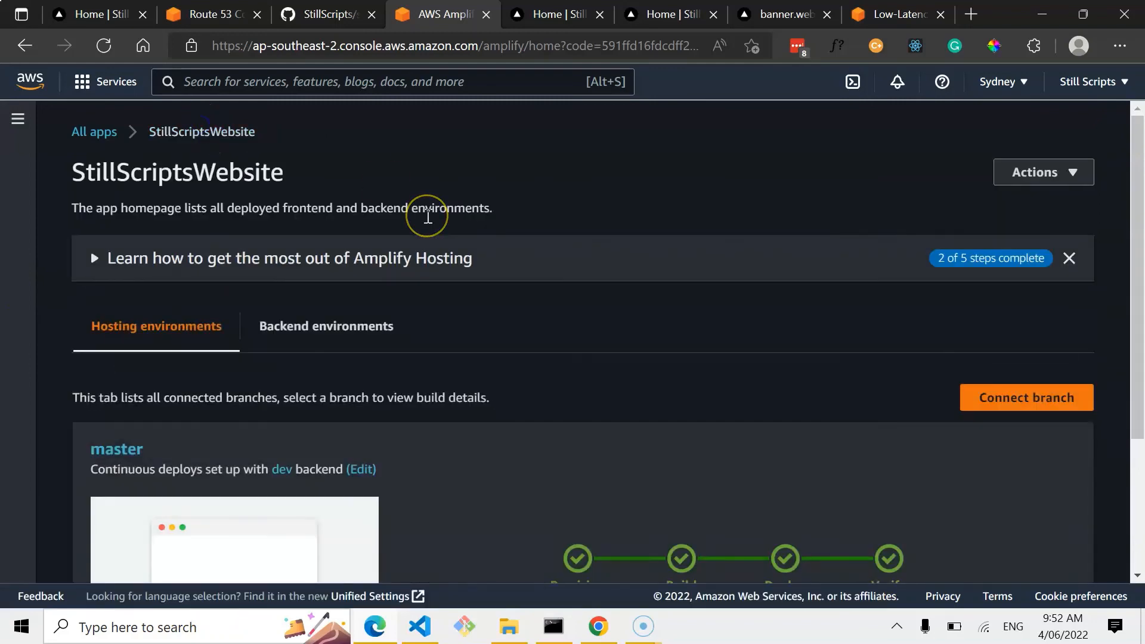
scroll(550, 334, down, 3)
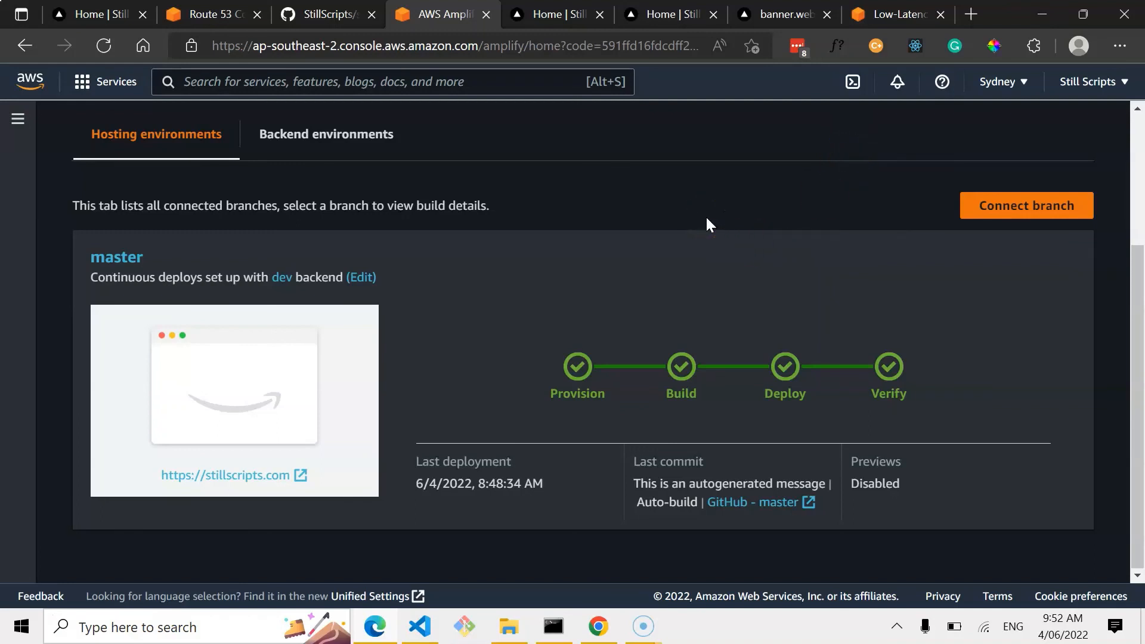
scroll(479, 234, up, 1)
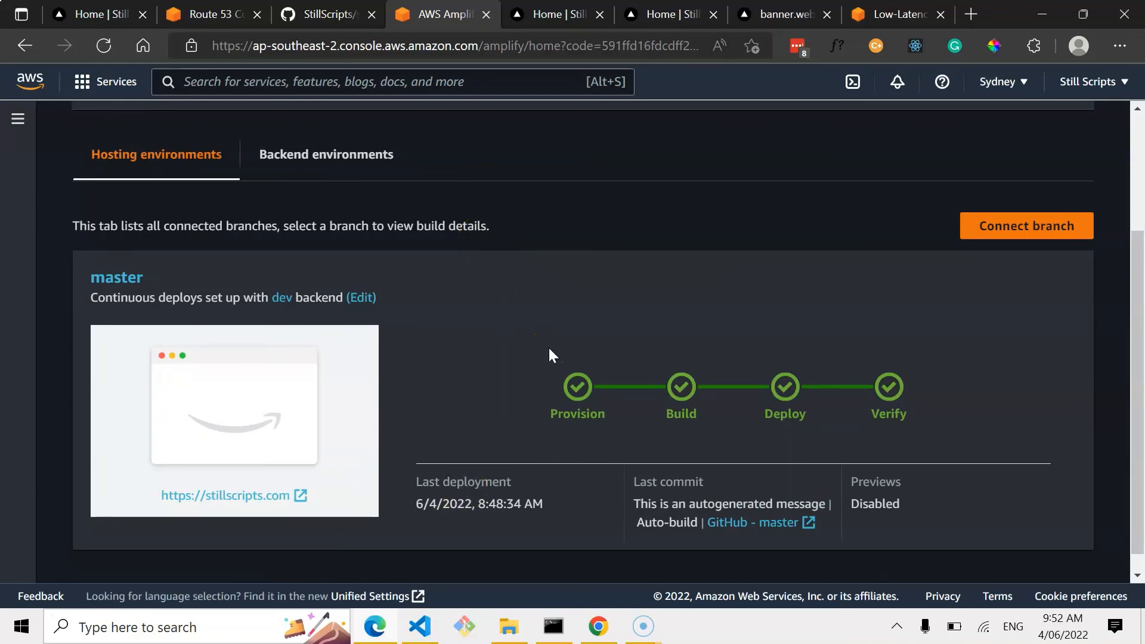
Switch to the live stillscripts.com tab and scroll through the homepage's About Me and Features sections.
click(642, 18)
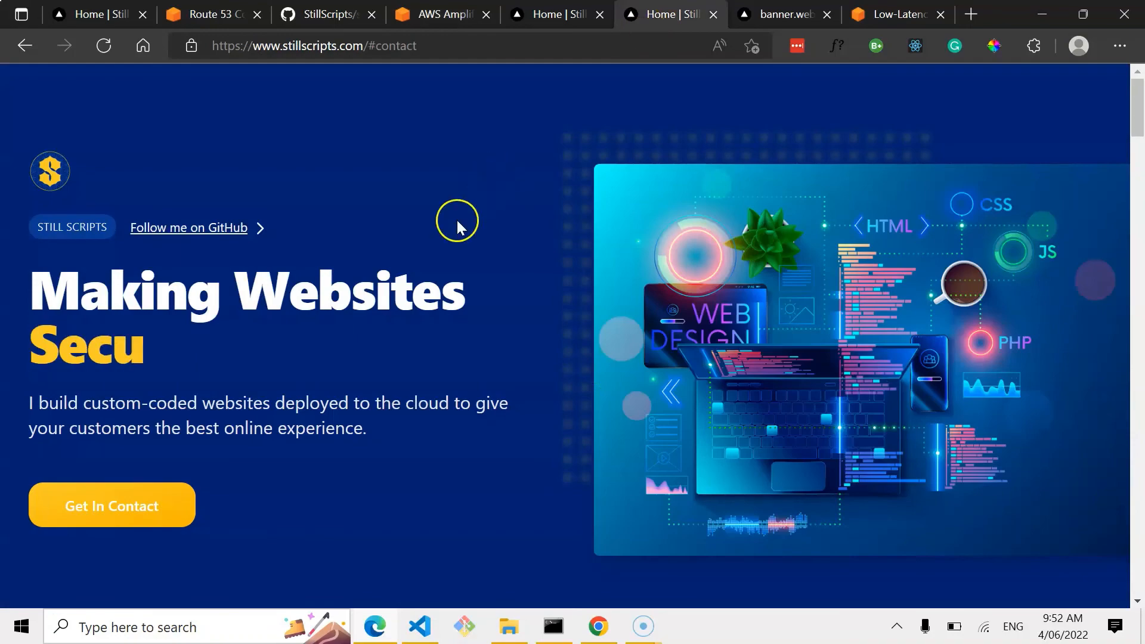
scroll(389, 311, down, 9)
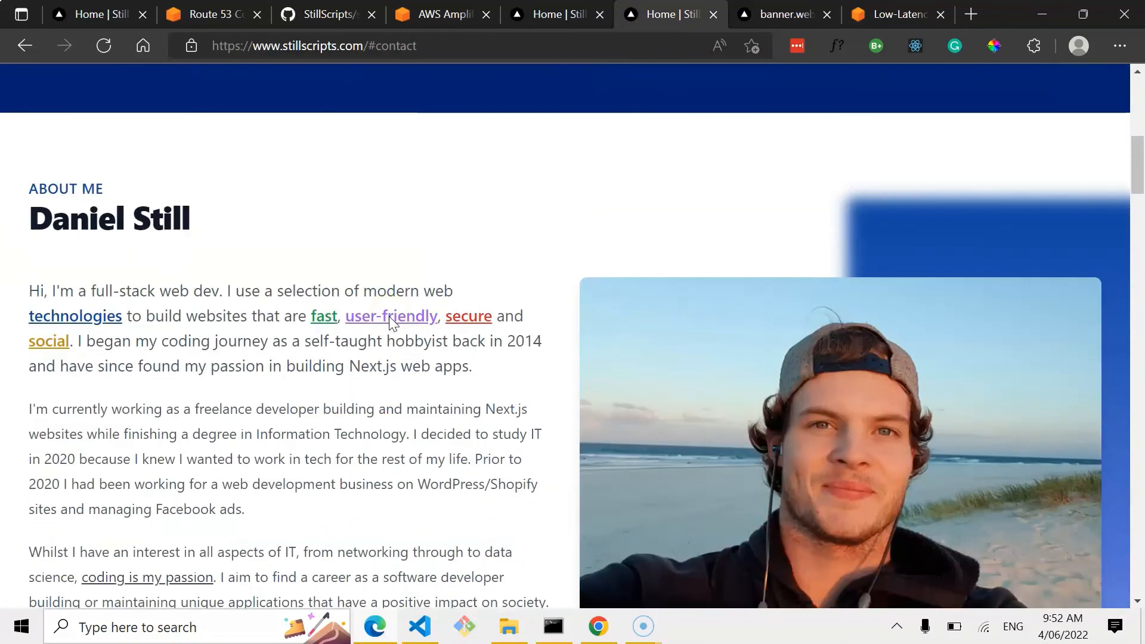
scroll(389, 317, down, 10)
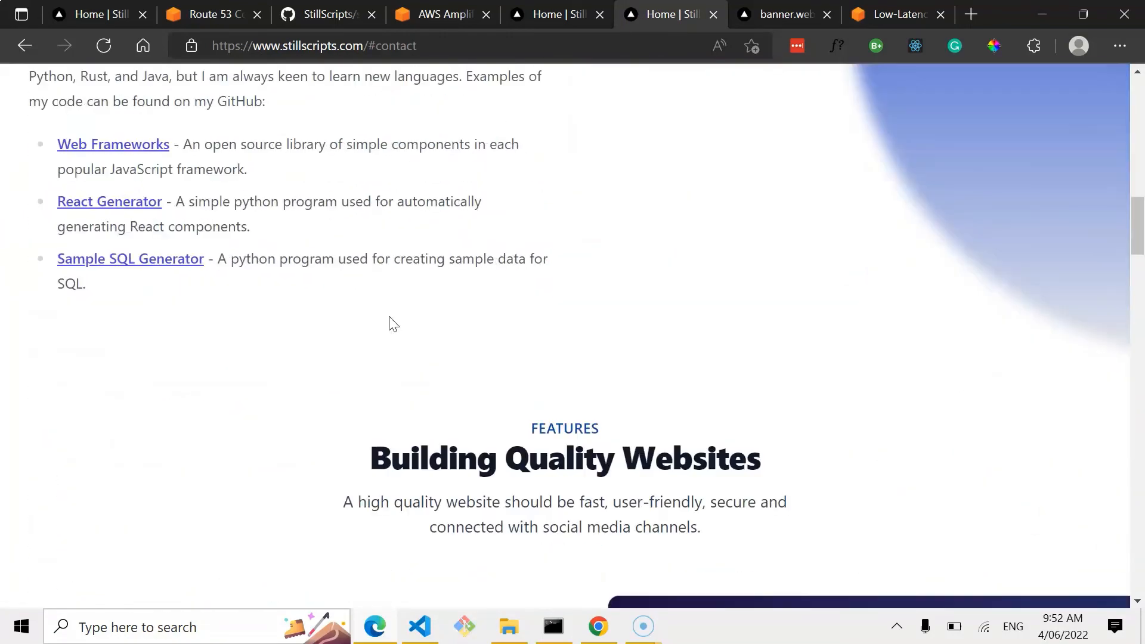
scroll(389, 317, up, 20)
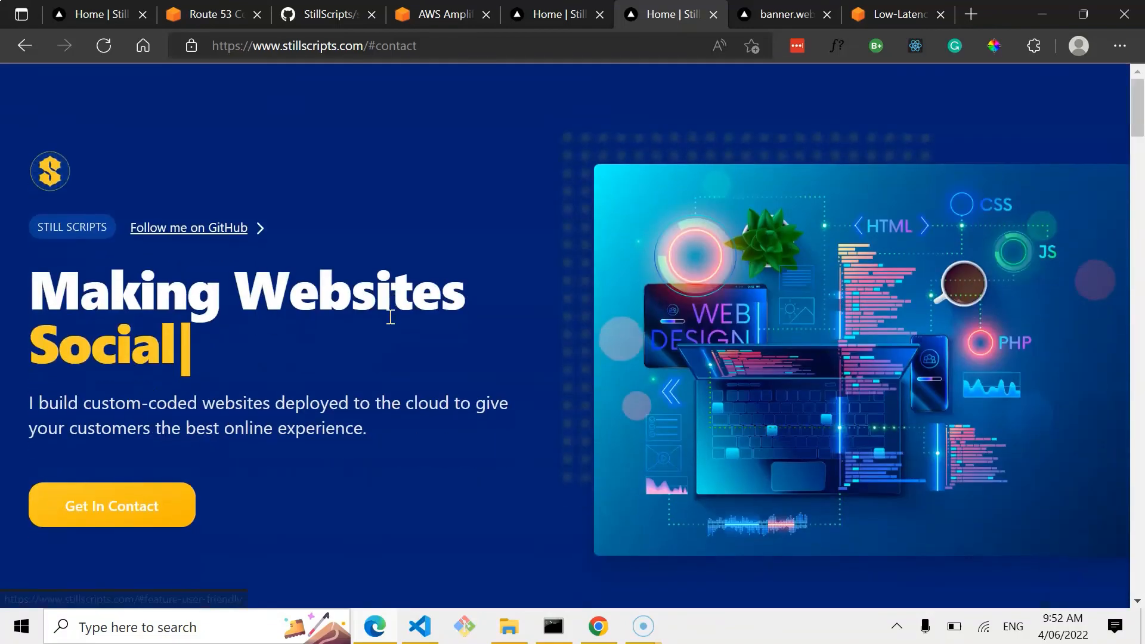